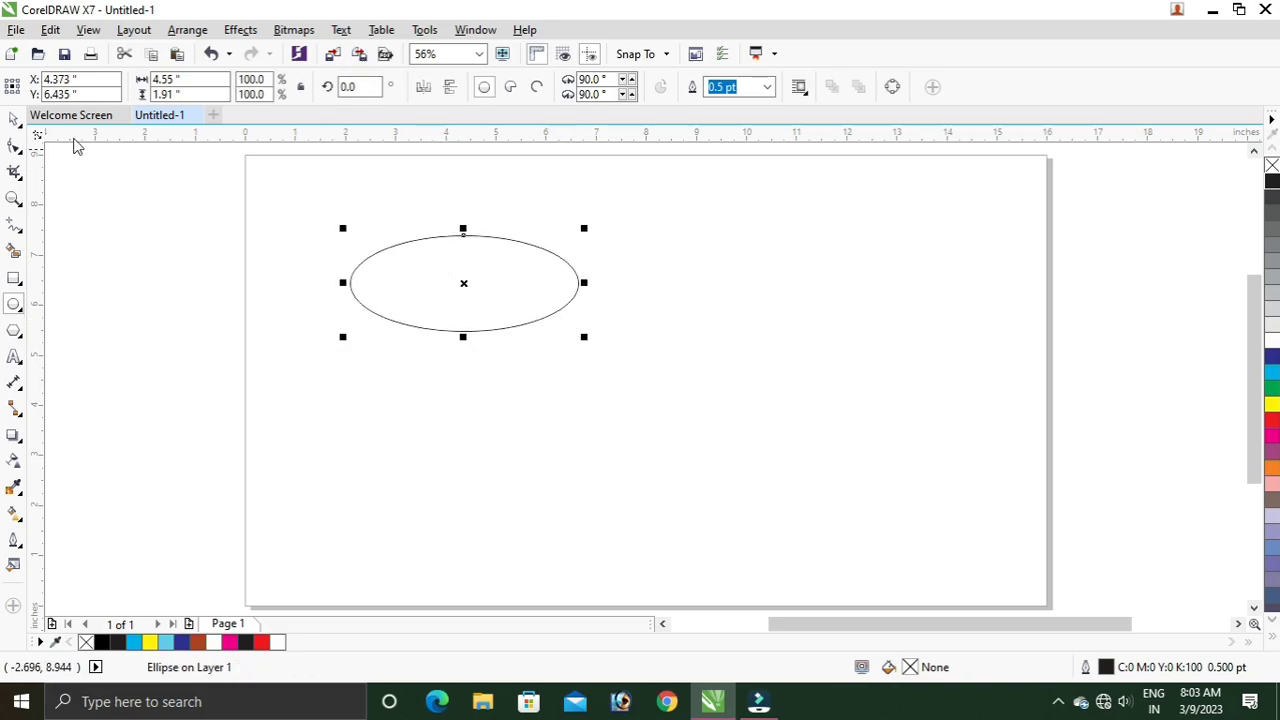
# - Duplicate the ellipse by copy and paste, and move one straight down so its upper quadrant meets the other's lower quadrant
pyautogui.click(15, 120)
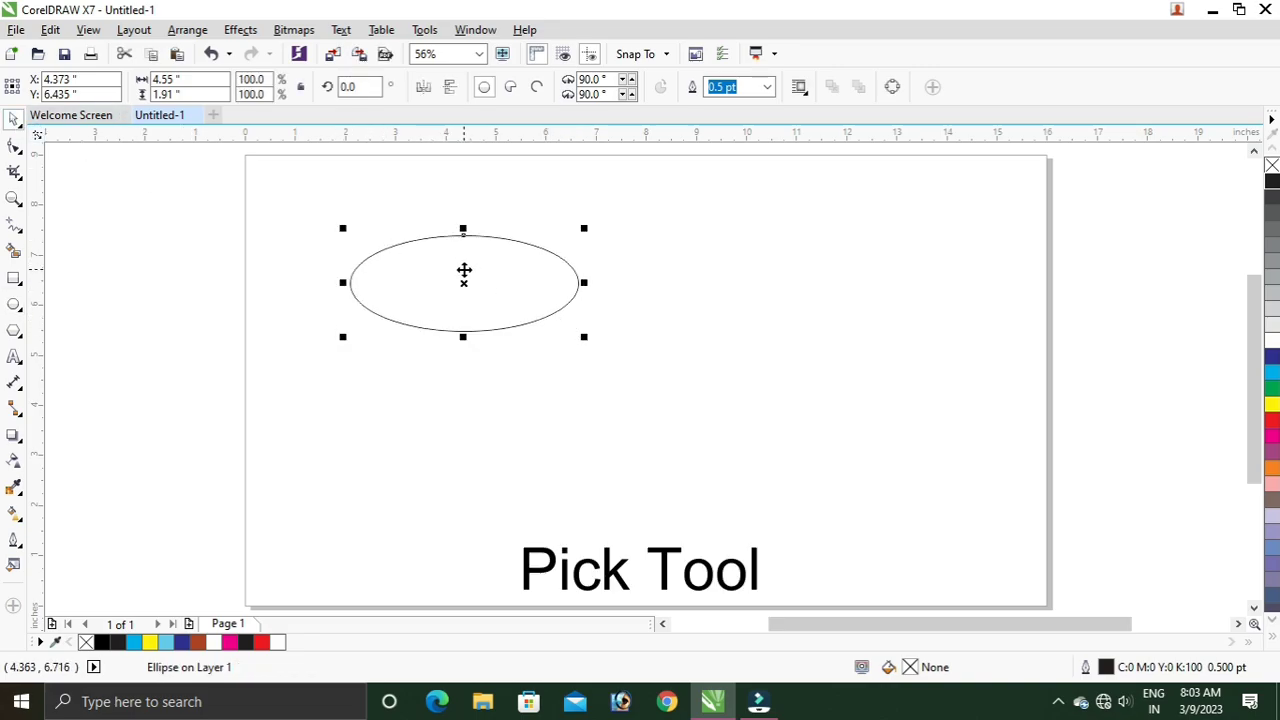
pyautogui.rightClick(465, 281)
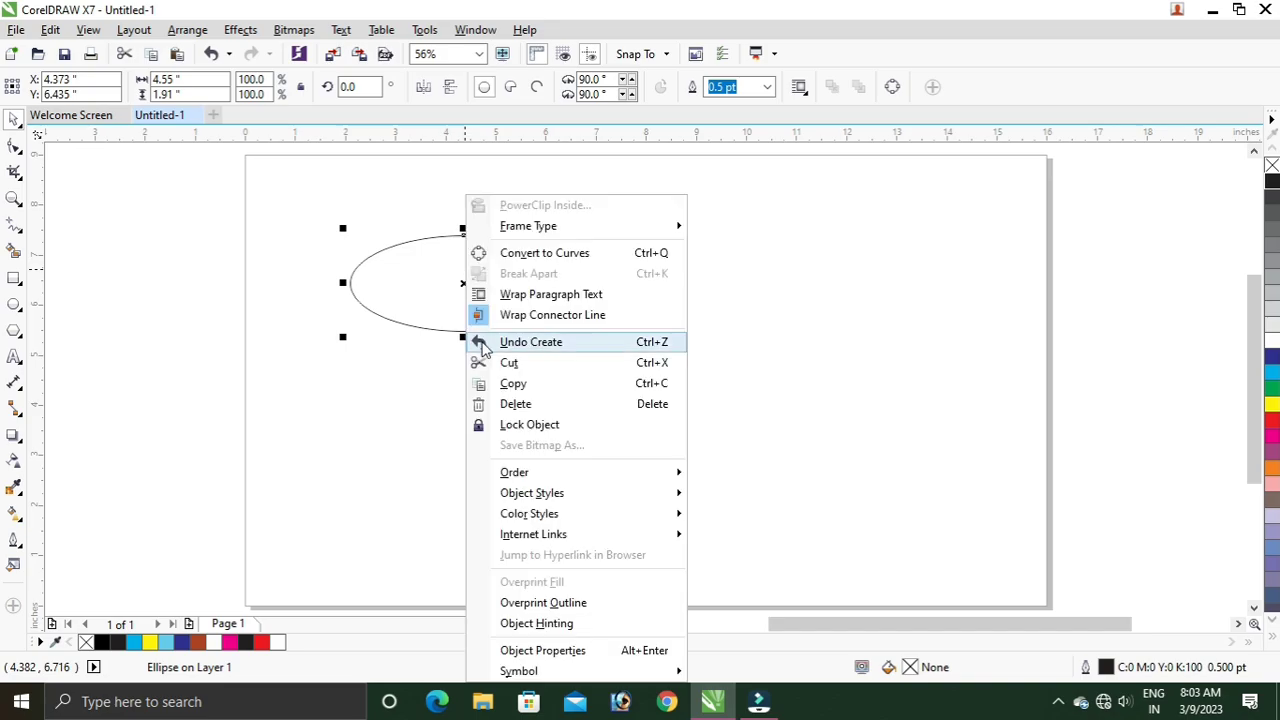
pyautogui.click(510, 384)
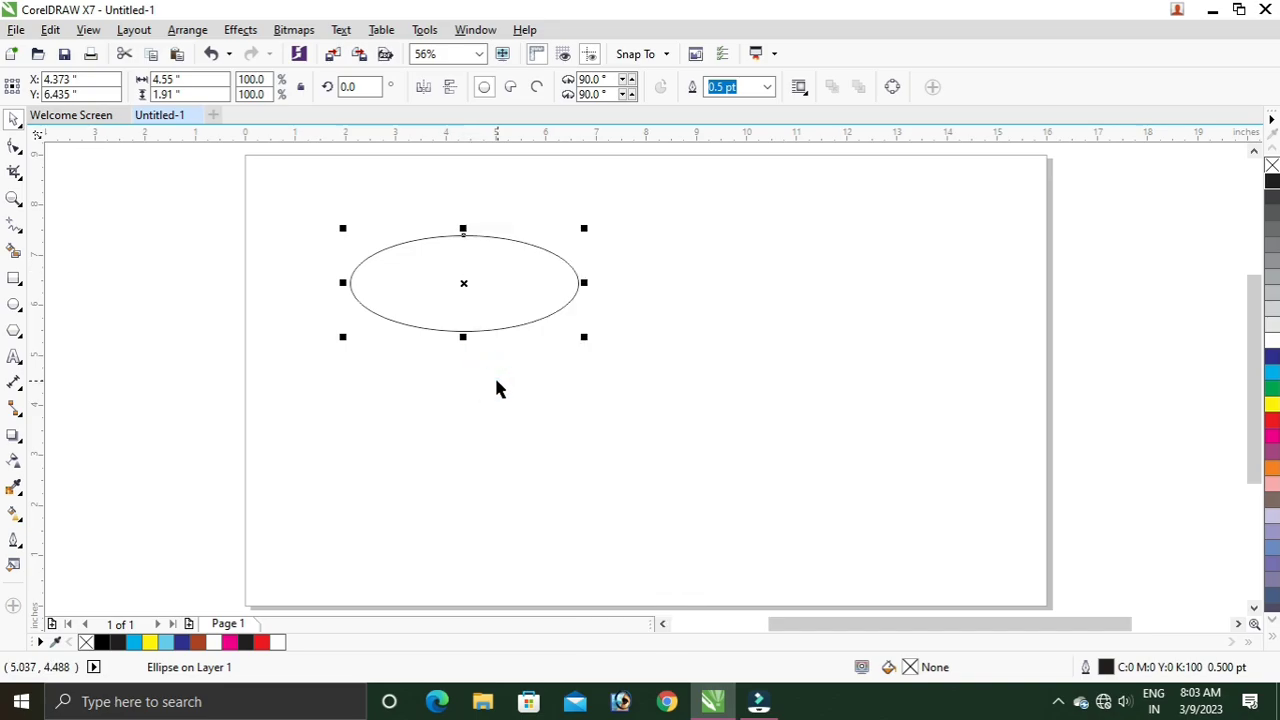
pyautogui.click(88, 32)
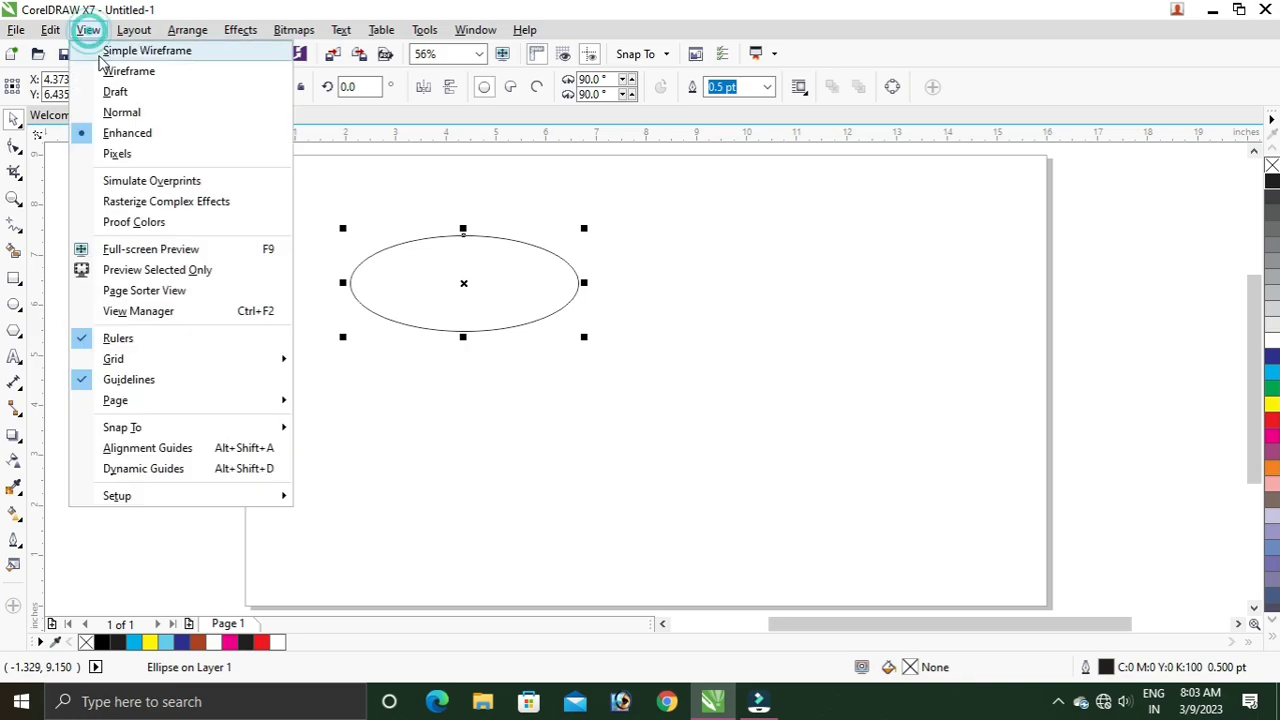
pyautogui.moveTo(43, 36)
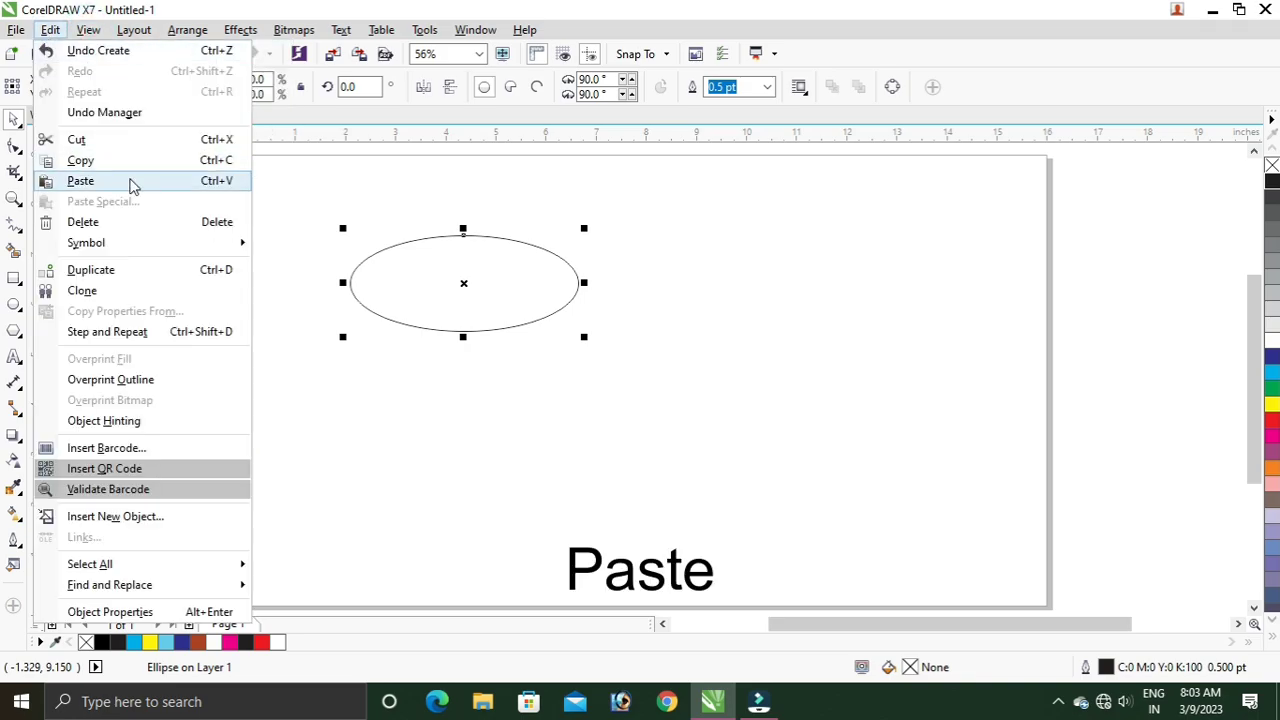
pyautogui.click(129, 181)
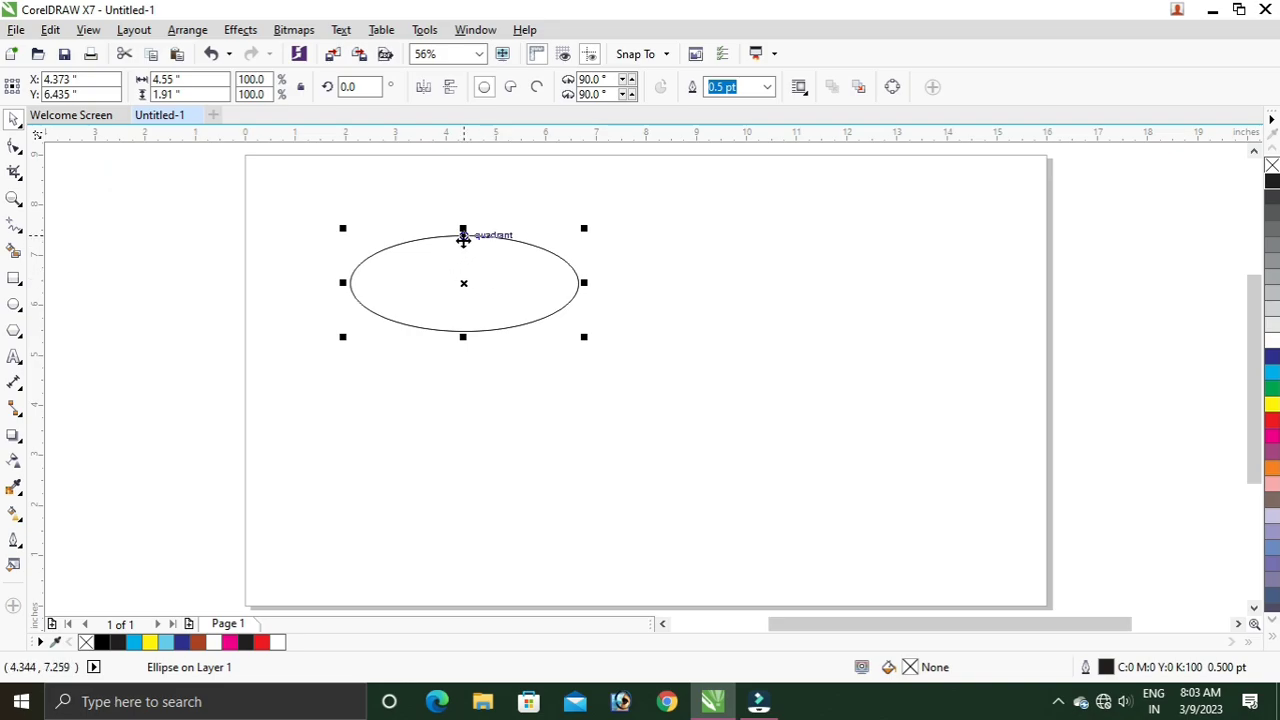
pyautogui.moveTo(463, 235); pyautogui.dragTo(464, 330)
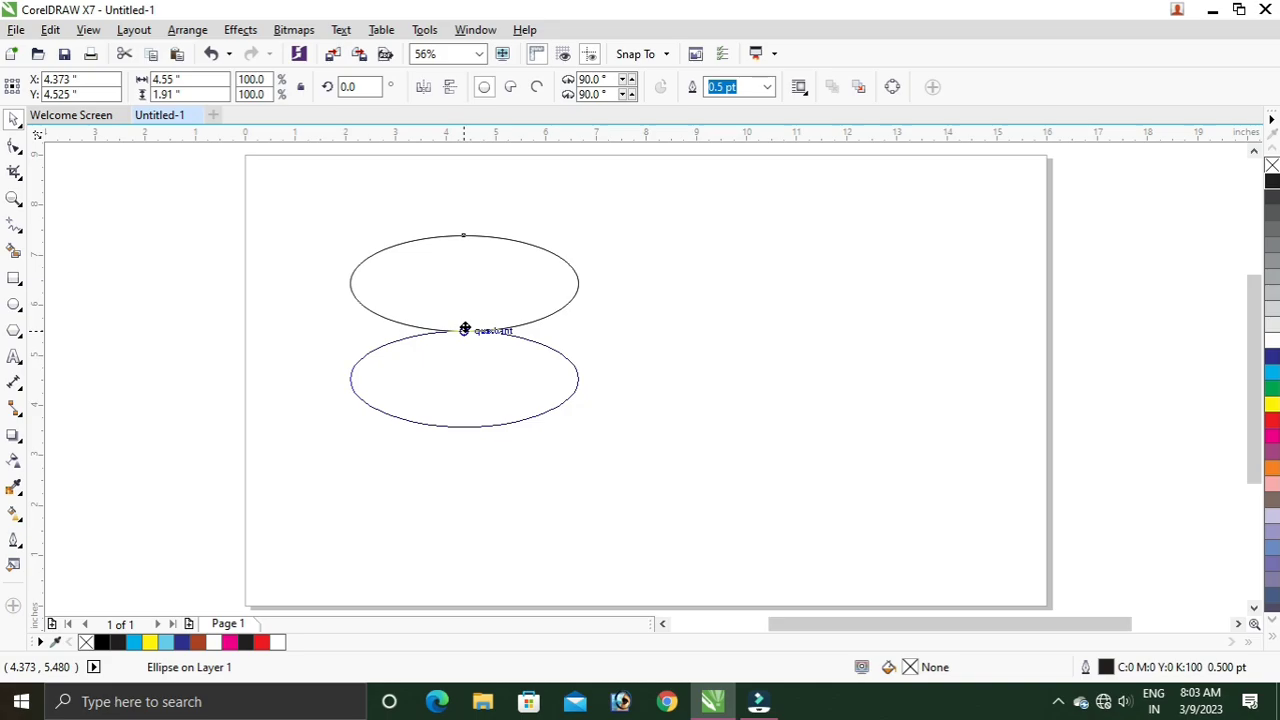
pyautogui.moveTo(464, 330); pyautogui.dragTo(464, 330)
# - Draw a straight vertical Freehand line about 4.94 inches long beside the two stacked ellipses, extending past both of them
pyautogui.click(14, 228)
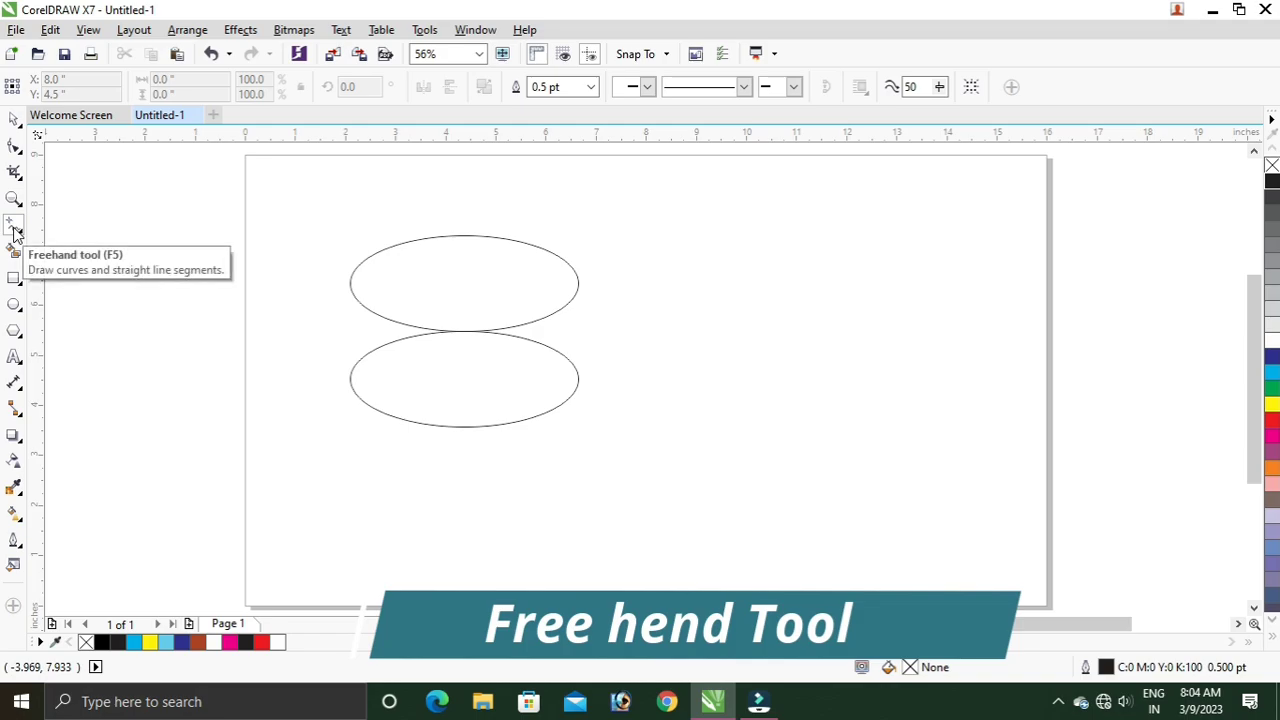
pyautogui.click(331, 192)
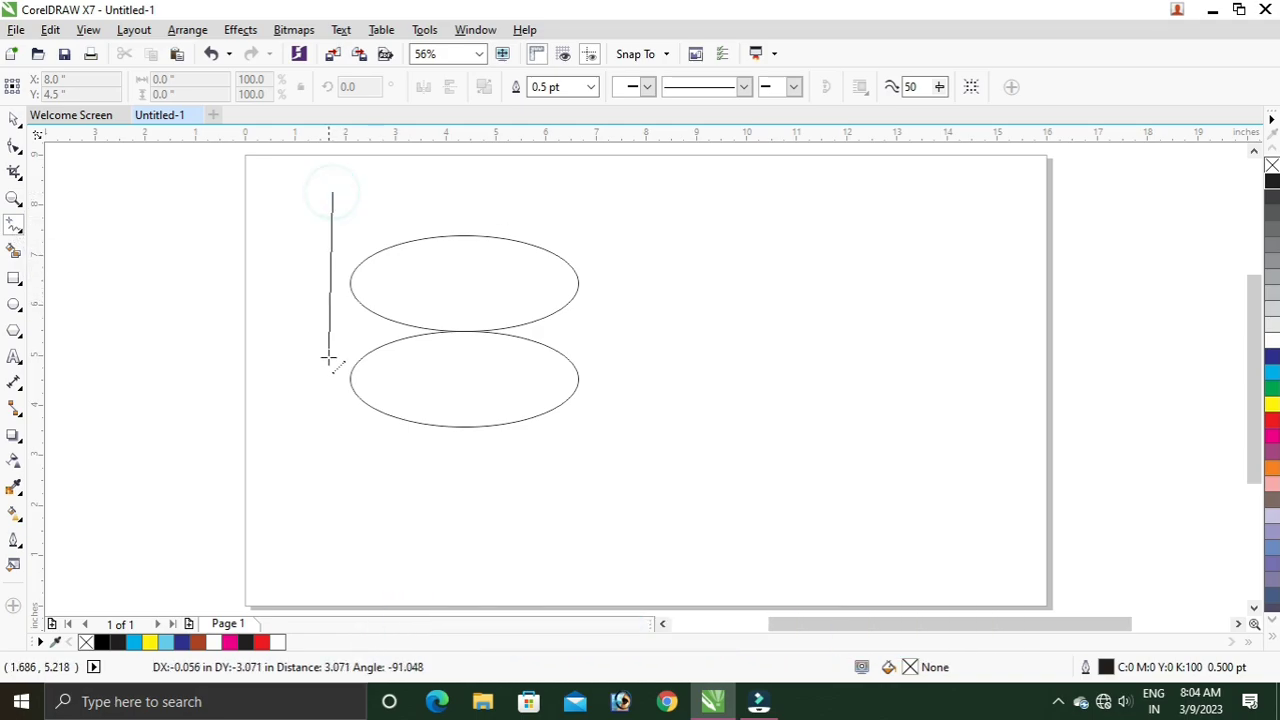
pyautogui.click(331, 446)
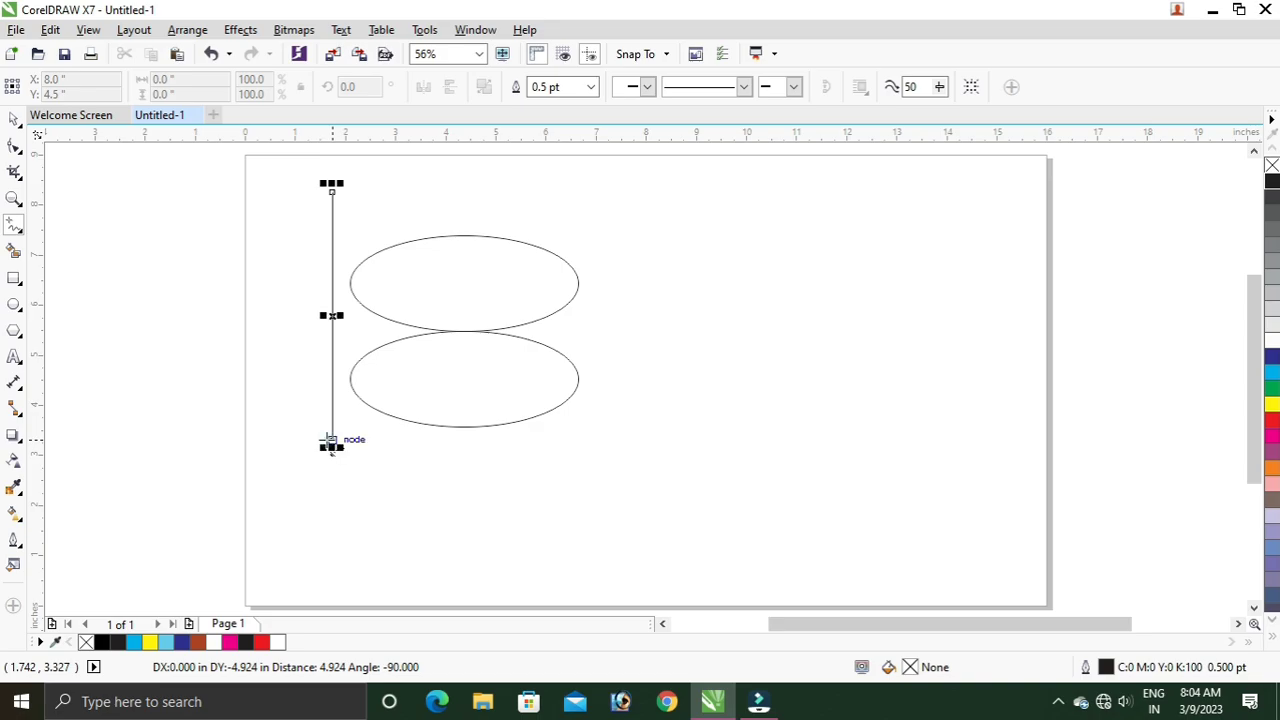
pyautogui.click(331, 443)
# - Copy the vertical line and paste the duplicate in place over the original
pyautogui.click(14, 119)
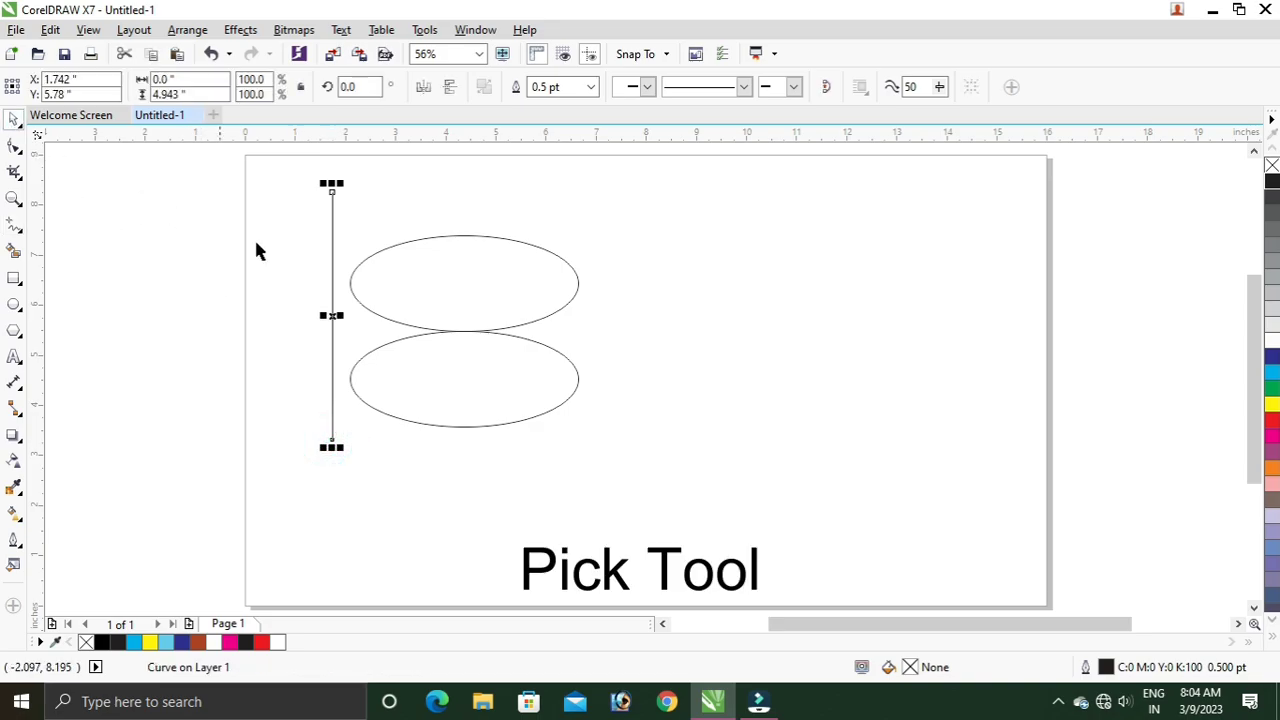
pyautogui.rightClick(334, 316)
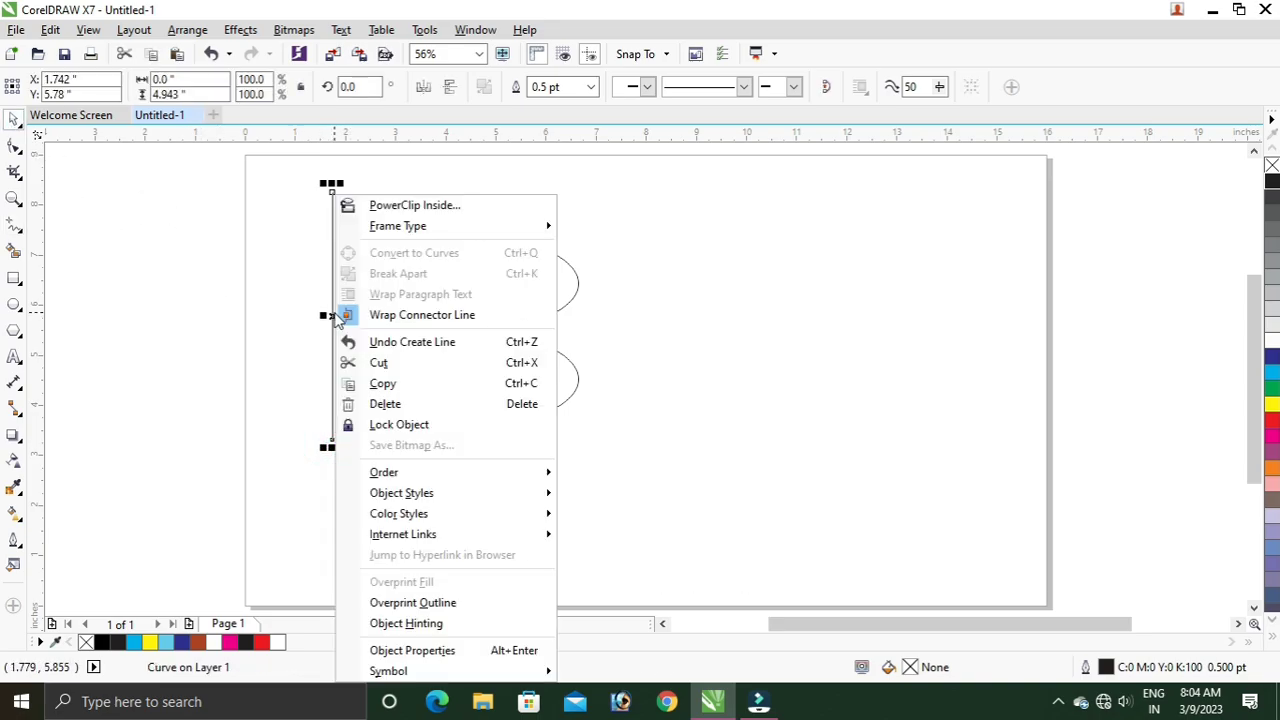
pyautogui.click(384, 386)
pyautogui.click(383, 386)
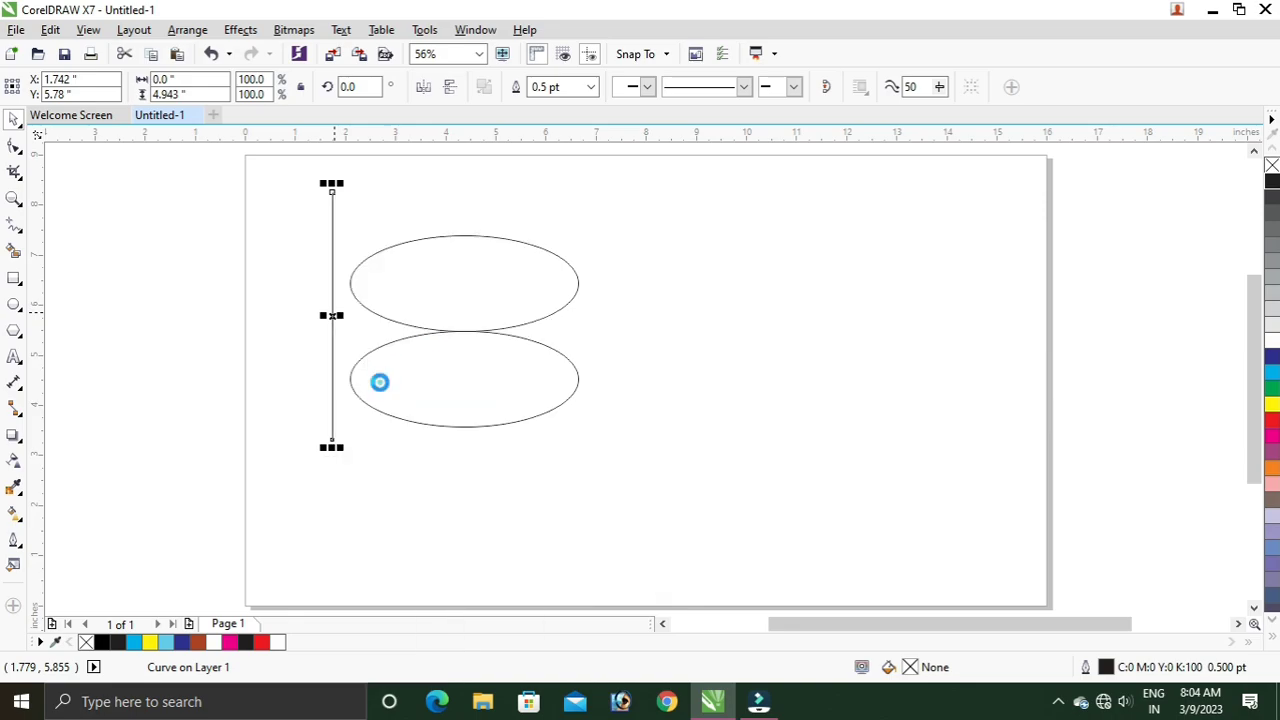
pyautogui.click(50, 30)
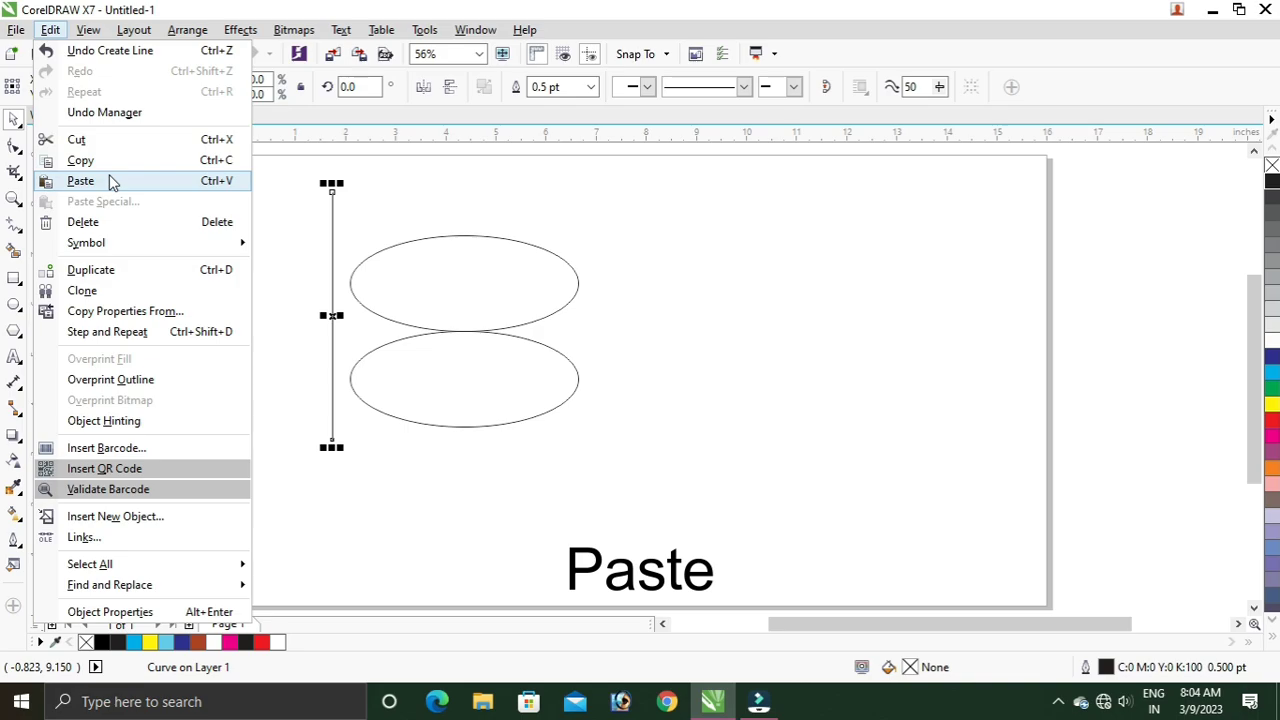
pyautogui.click(81, 181)
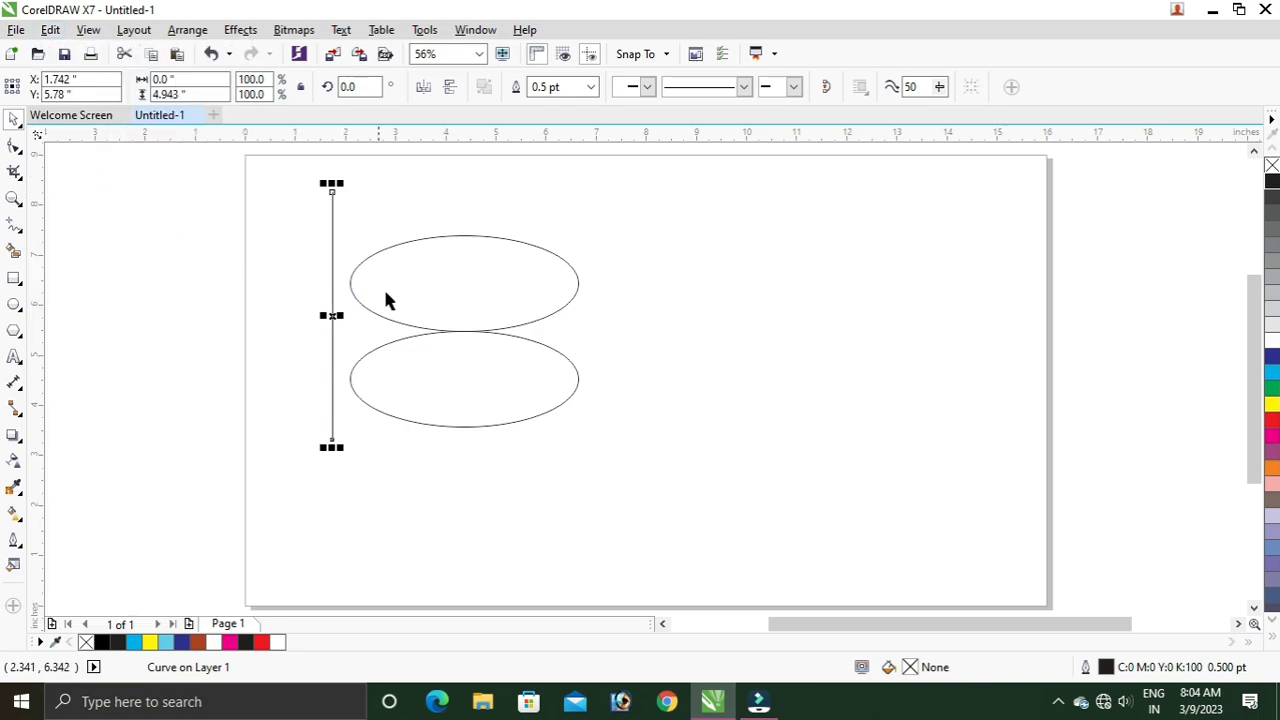
# - Align one of the two overlapping vertical lines to the right edge of the upper ellipse
pyautogui.keyDown('shift'); pyautogui.click(446, 278); pyautogui.keyUp('shift')
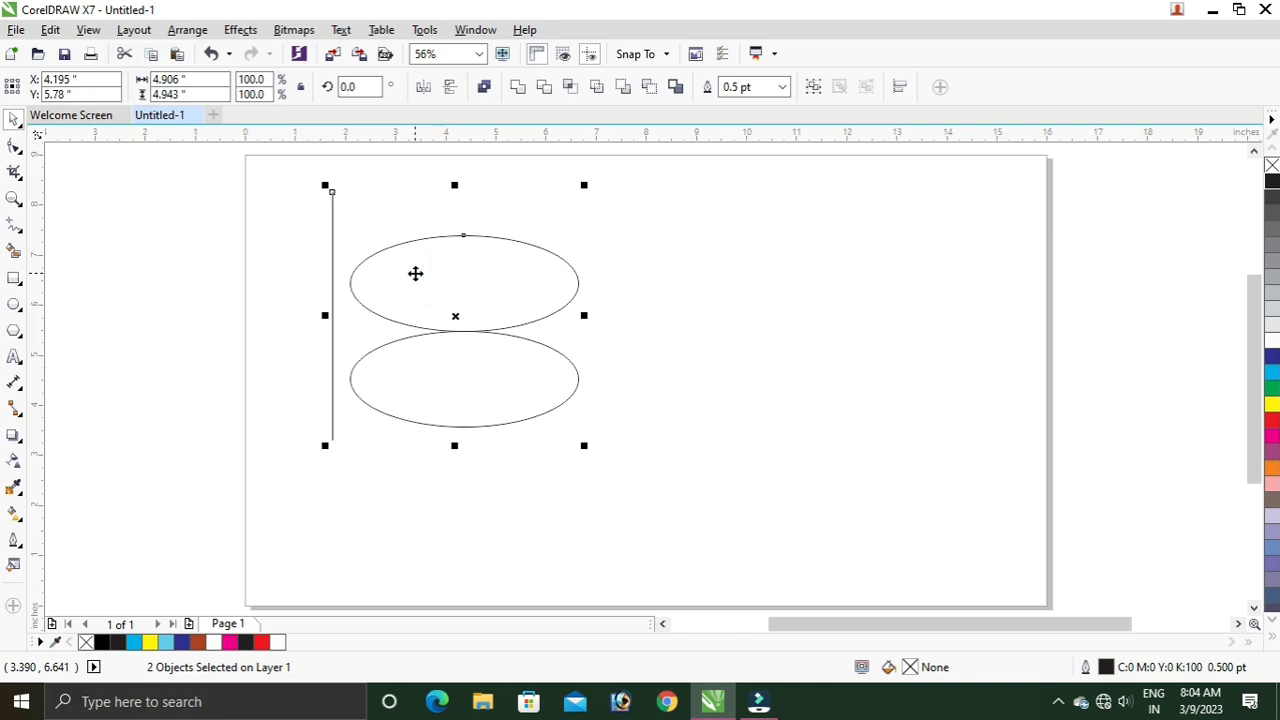
pyautogui.press('r')
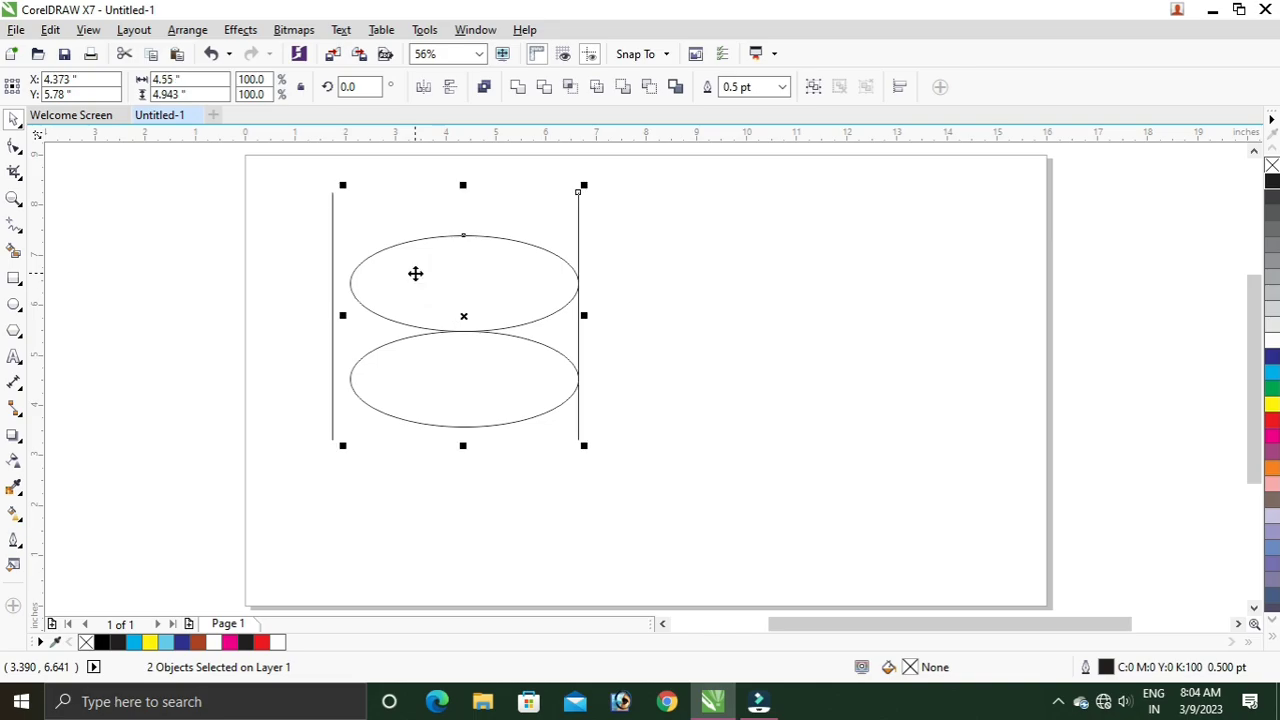
pyautogui.click(234, 251)
# - Centre the remaining outer vertical line horizontally on the upper ellipse
pyautogui.click(331, 264)
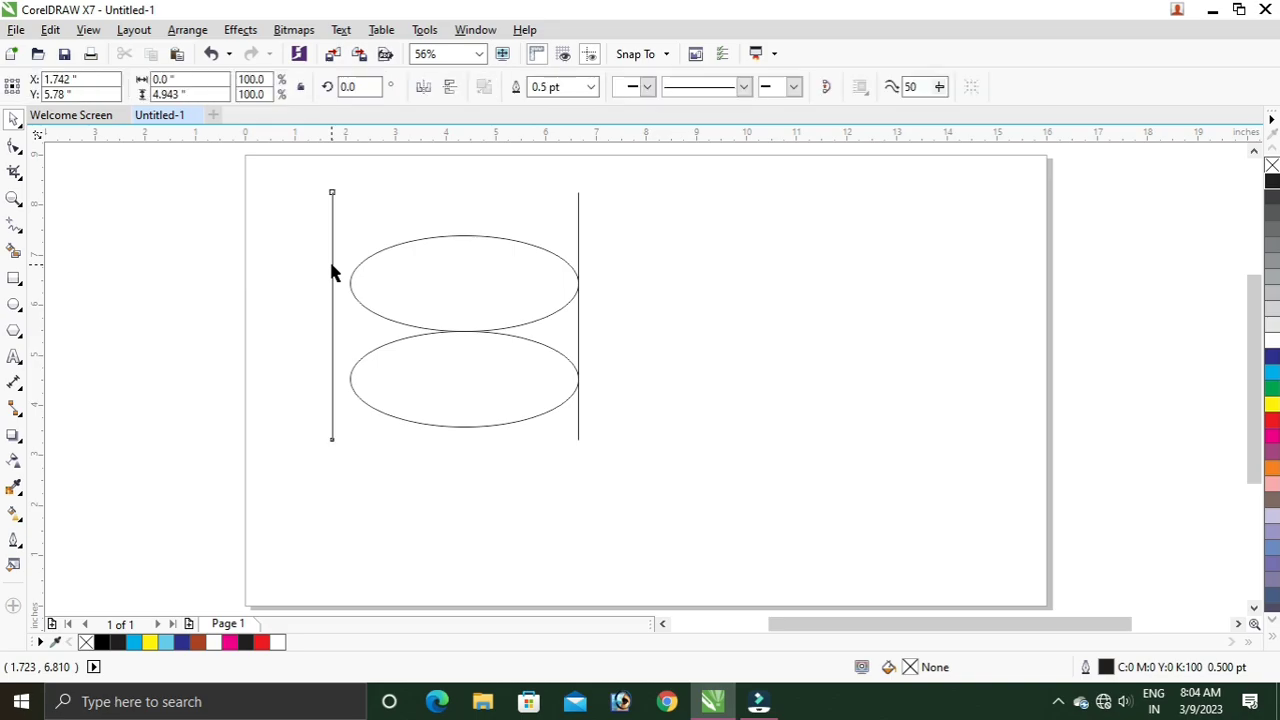
pyautogui.keyDown('shift'); pyautogui.click(391, 282); pyautogui.keyUp('shift')
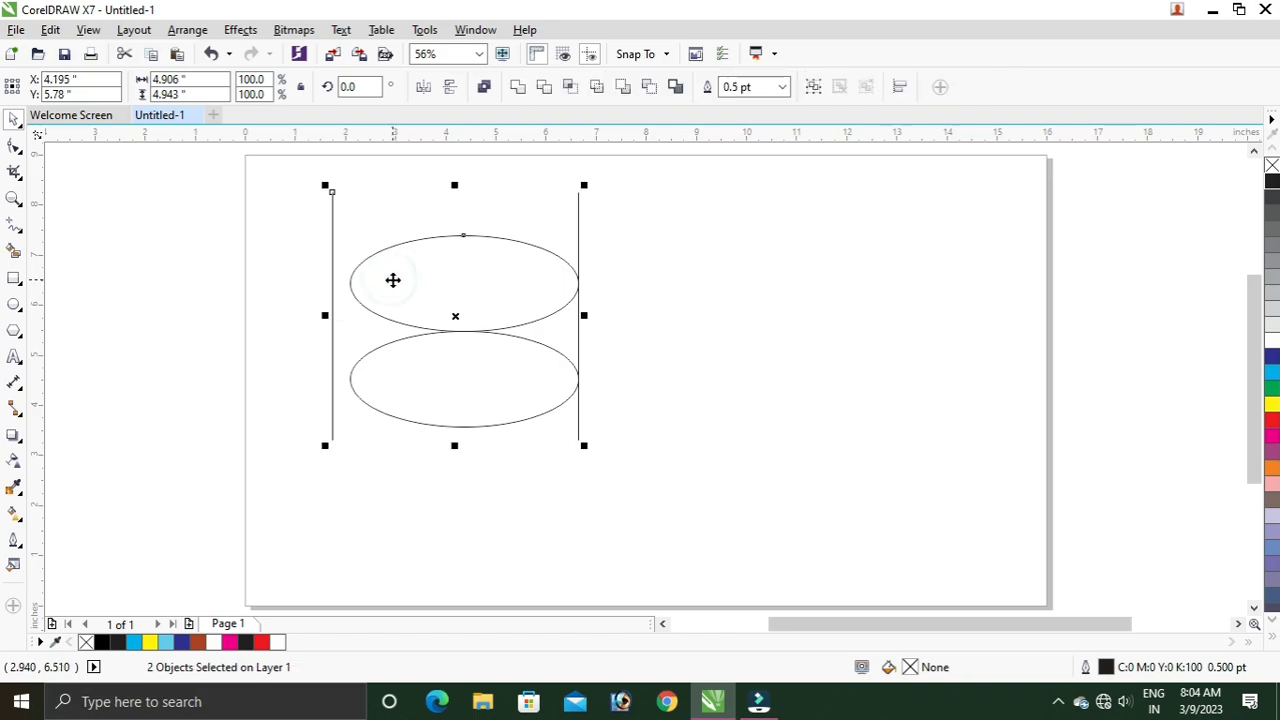
pyautogui.press('c')
pyautogui.click(213, 248)
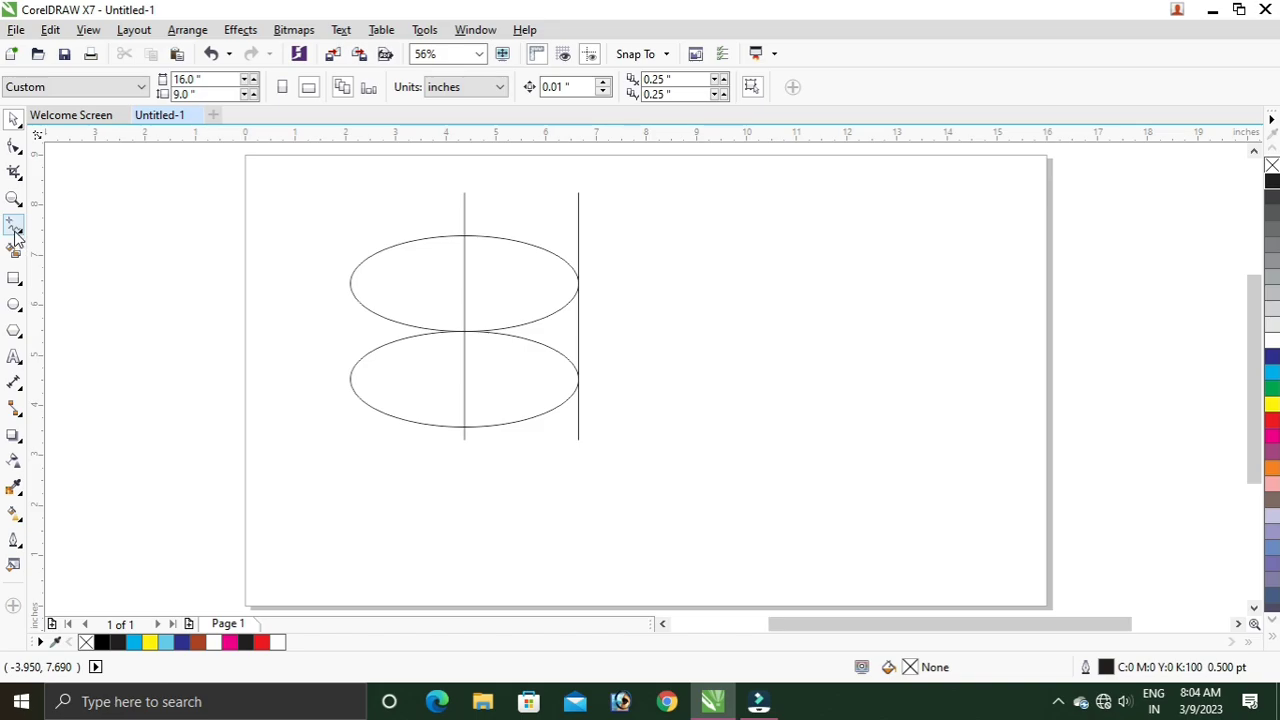
# - Draw a horizontal Freehand line about 2.275 inches long joining the upper ends of the two vertical lines
pyautogui.click(14, 230)
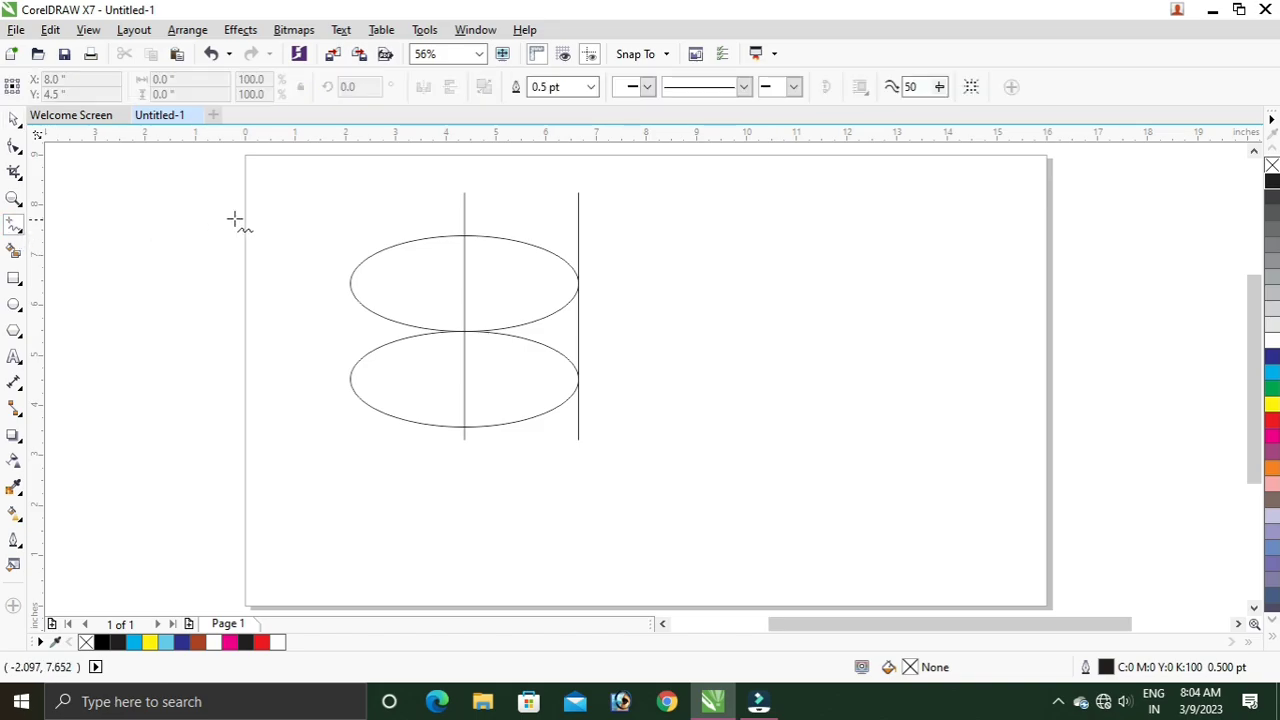
pyautogui.click(464, 192)
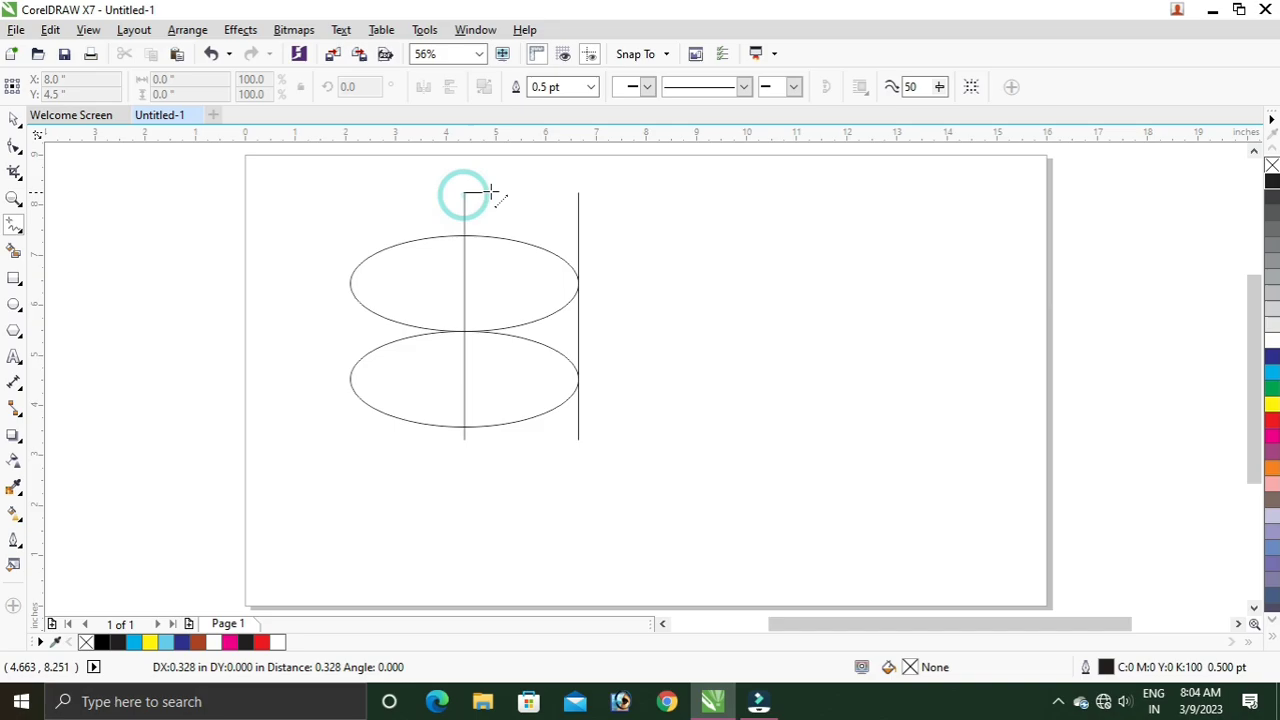
pyautogui.click(578, 192)
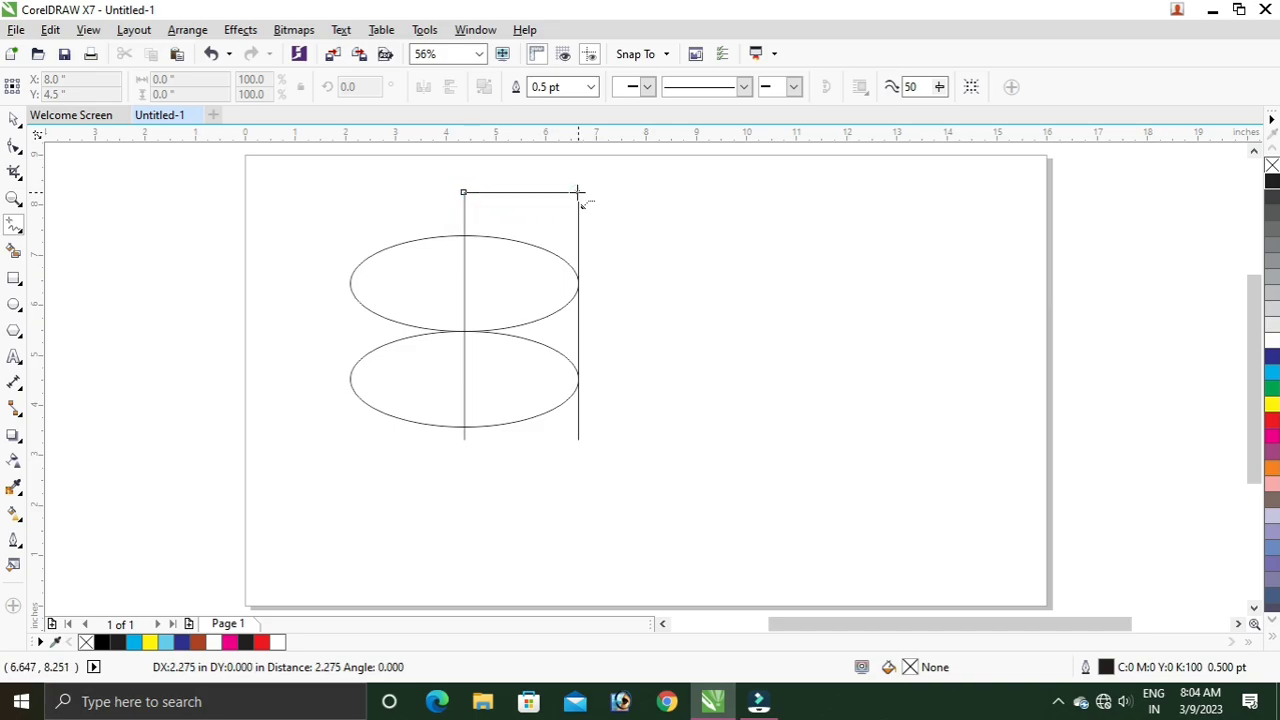
pyautogui.click(17, 121)
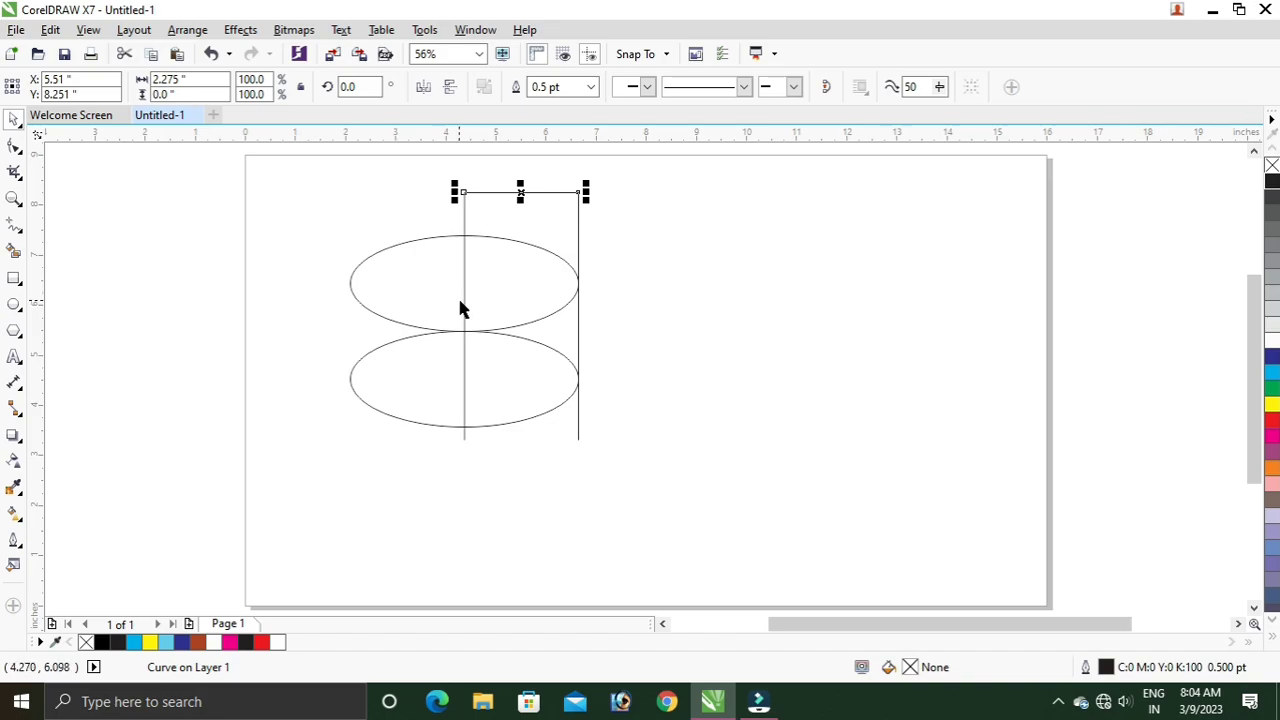
# - Copy the vertical line through the ellipses' centres and paste the duplicate in place
pyautogui.click(462, 308)
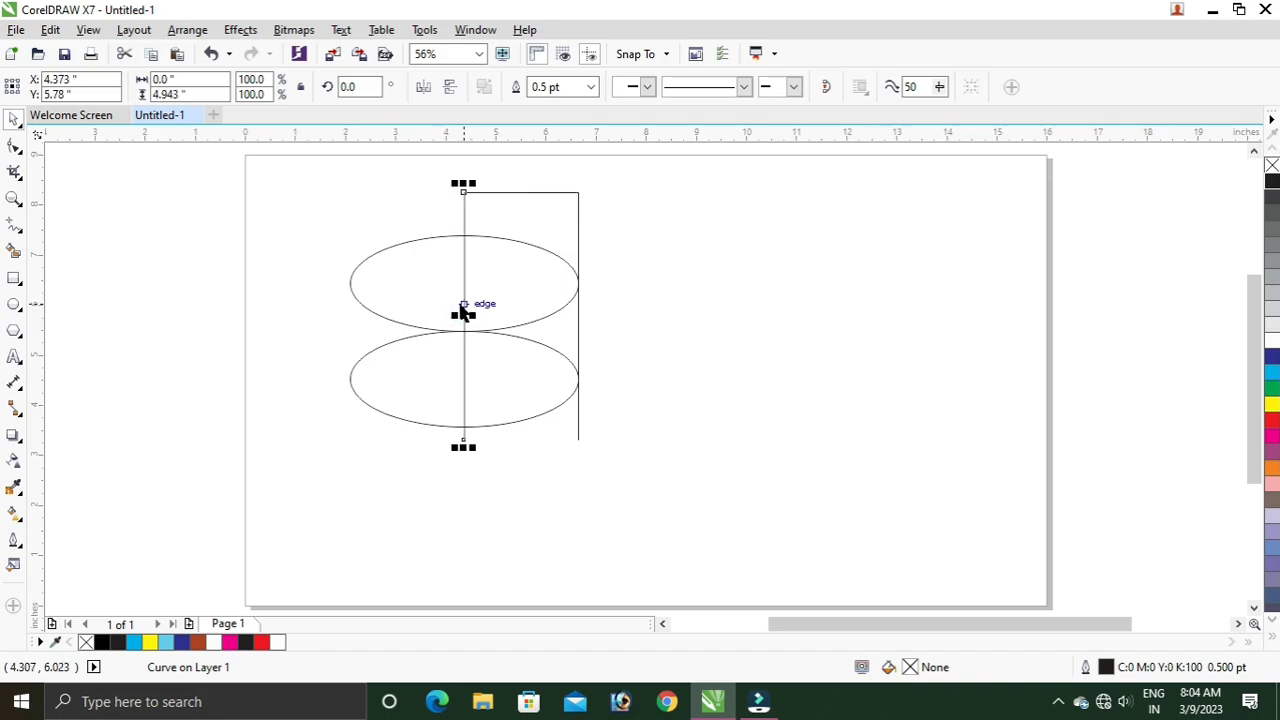
pyautogui.rightClick(461, 314)
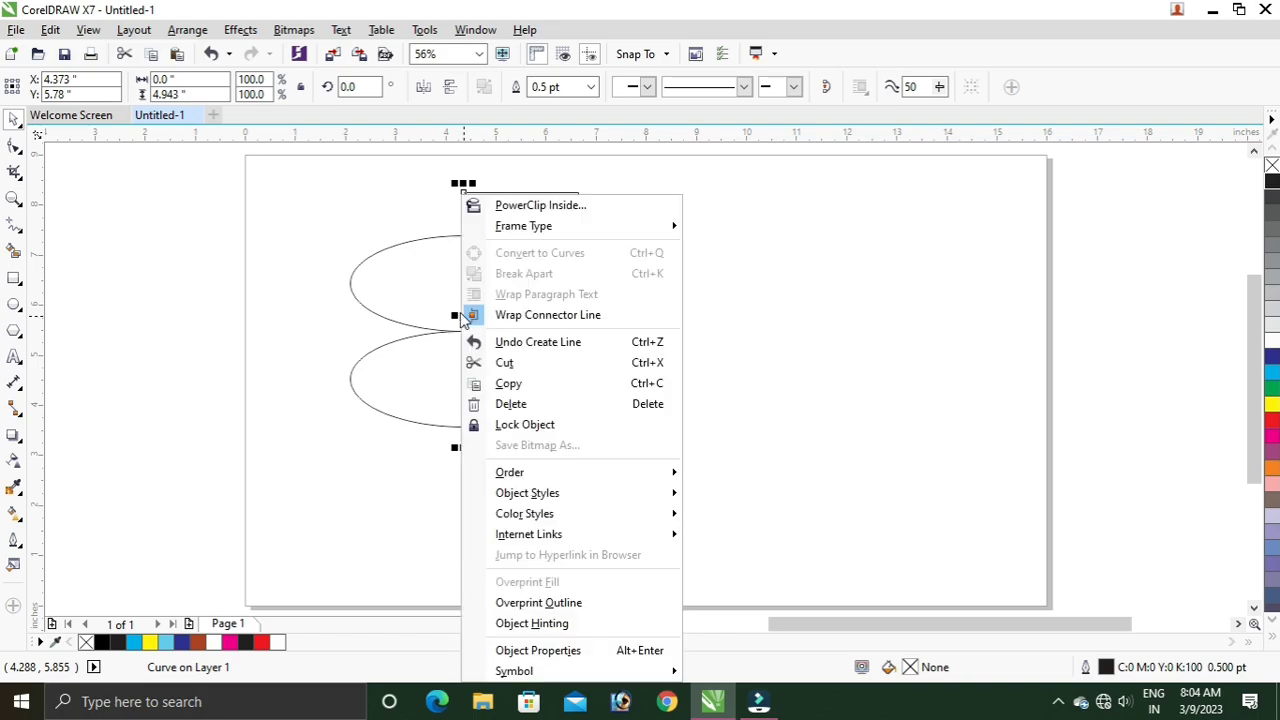
pyautogui.click(496, 386)
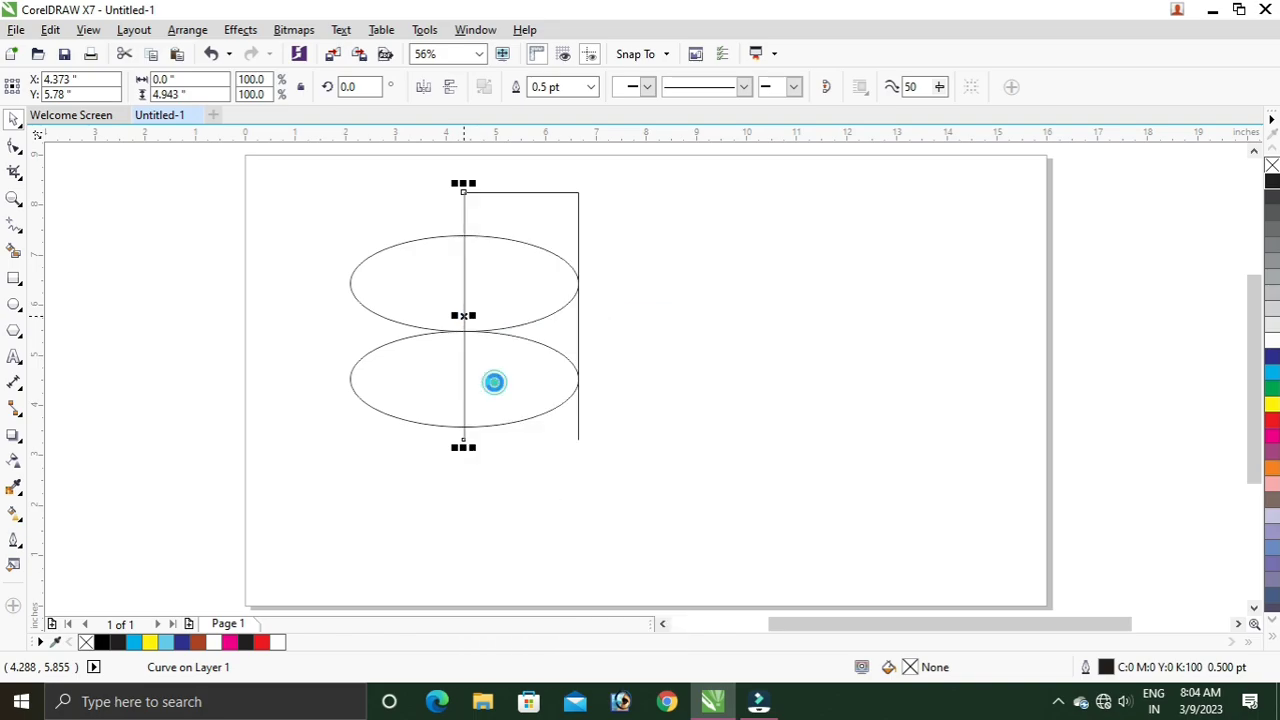
pyautogui.click(48, 31)
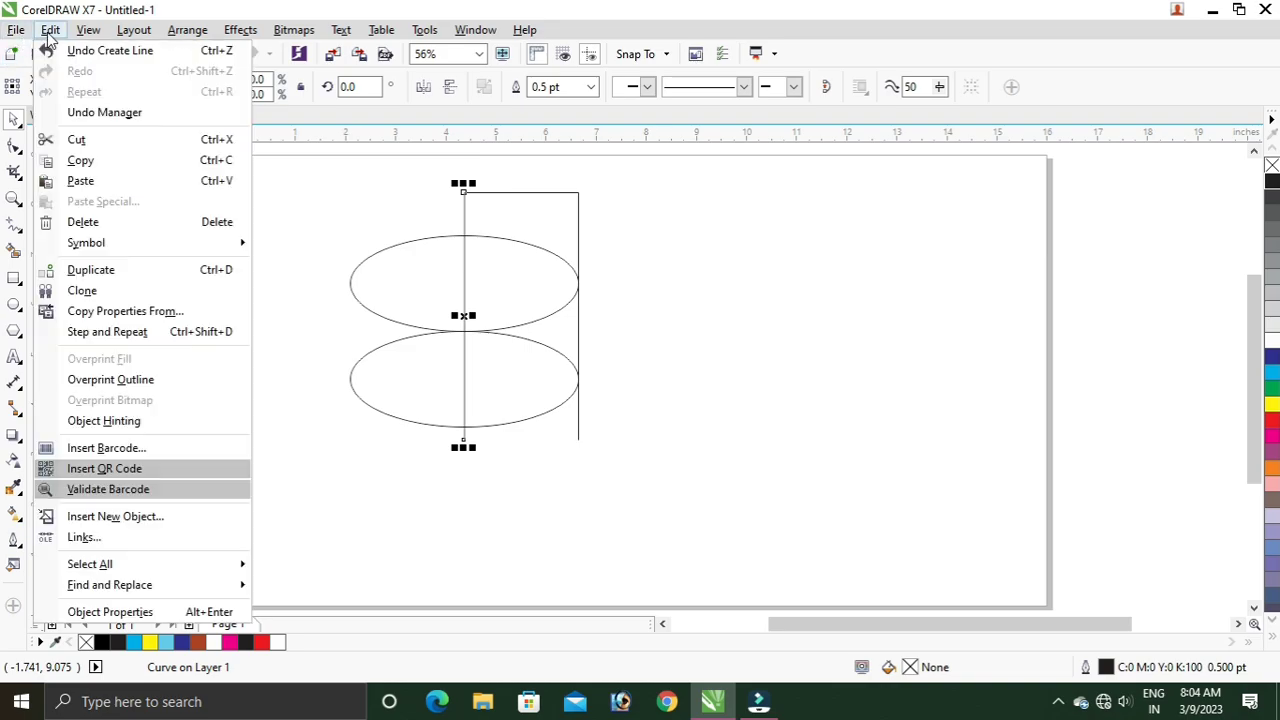
pyautogui.click(111, 180)
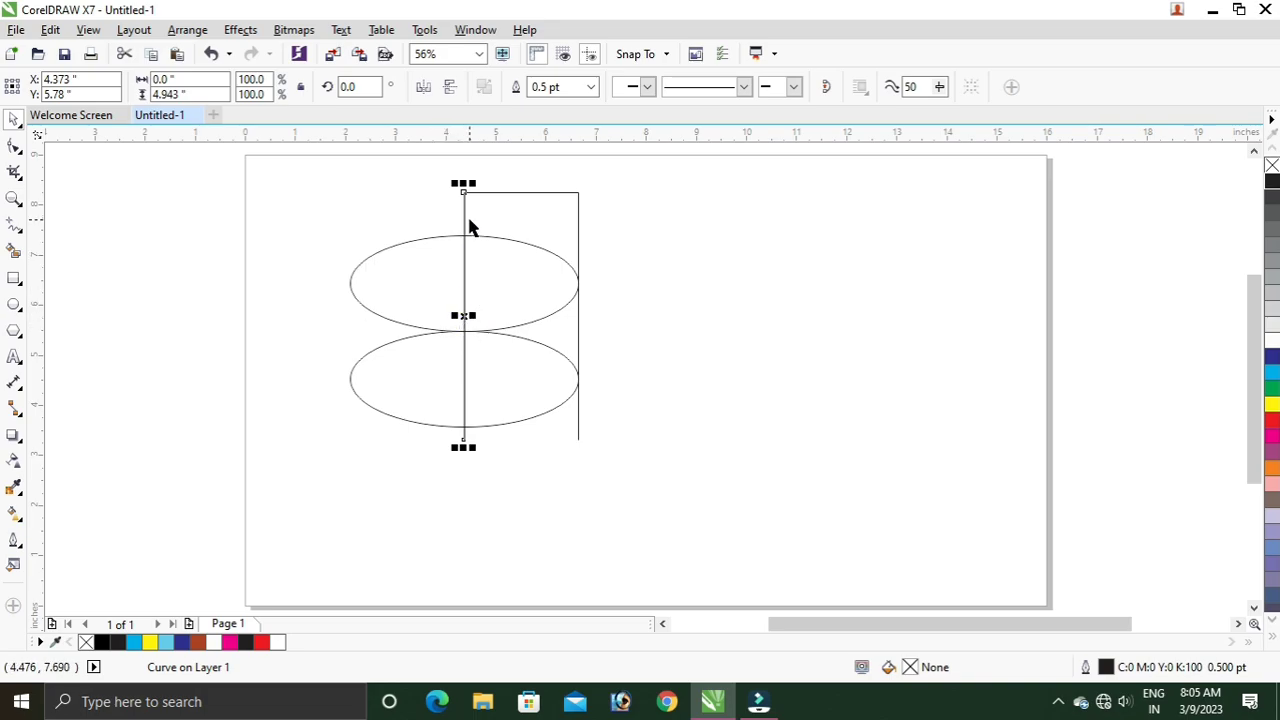
# - Centre the pasted vertical line horizontally on the short horizontal line, midway between the other two verticals
pyautogui.keyDown('shift'); pyautogui.click(527, 193); pyautogui.keyUp('shift')
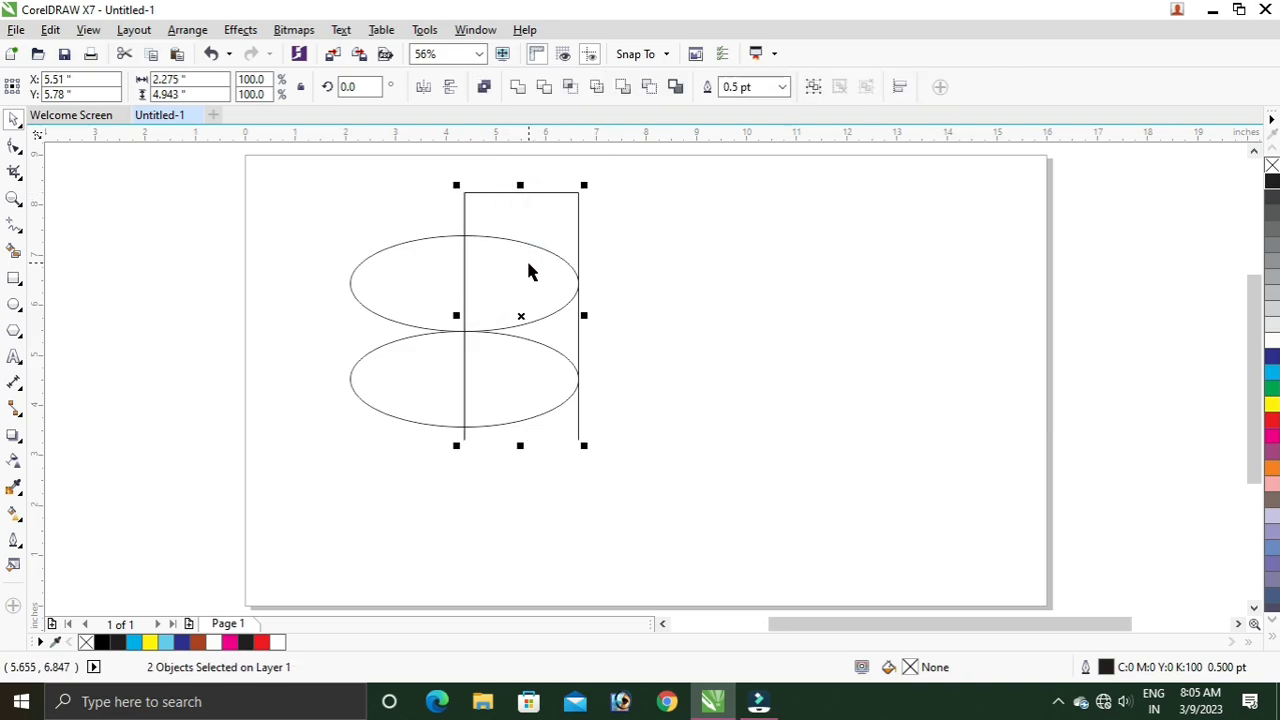
pyautogui.press('c')
pyautogui.click(680, 270)
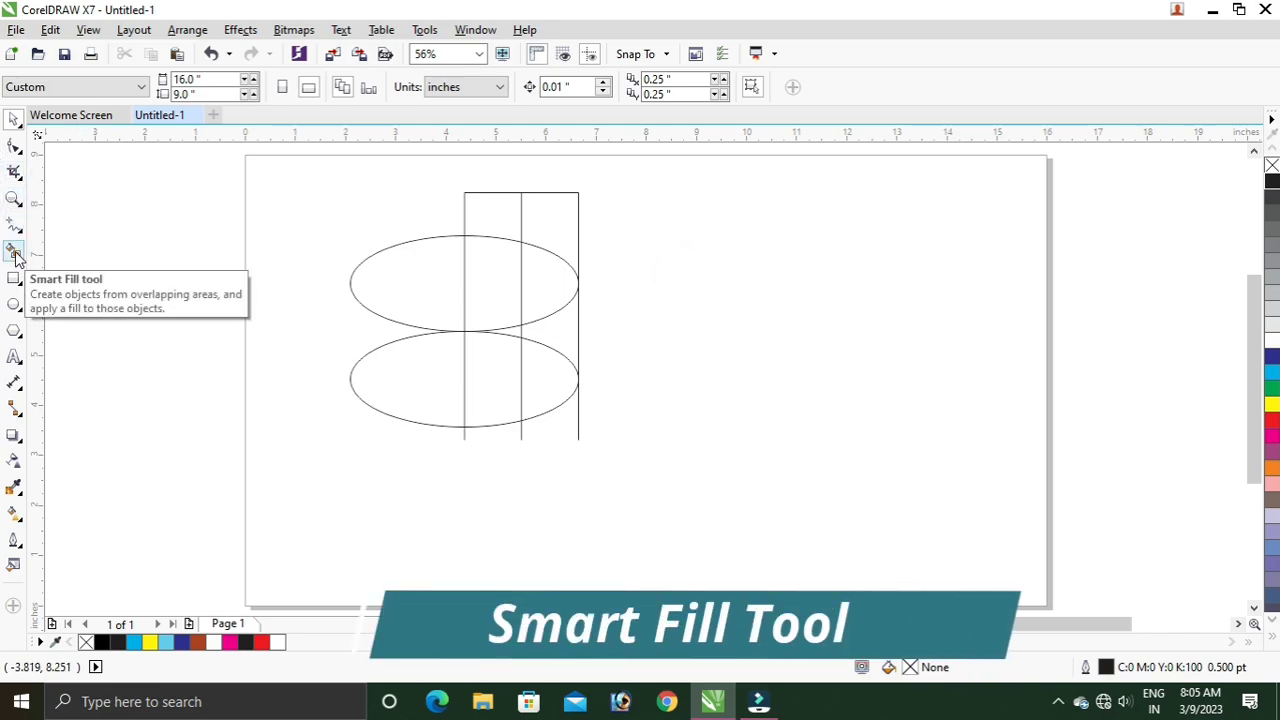
# - Smart Fill in black the three adjoining areas of and between the ellipses, bounded by the middle and outermost vertical lines
pyautogui.click(14, 253)
pyautogui.click(555, 285)
pyautogui.click(560, 334)
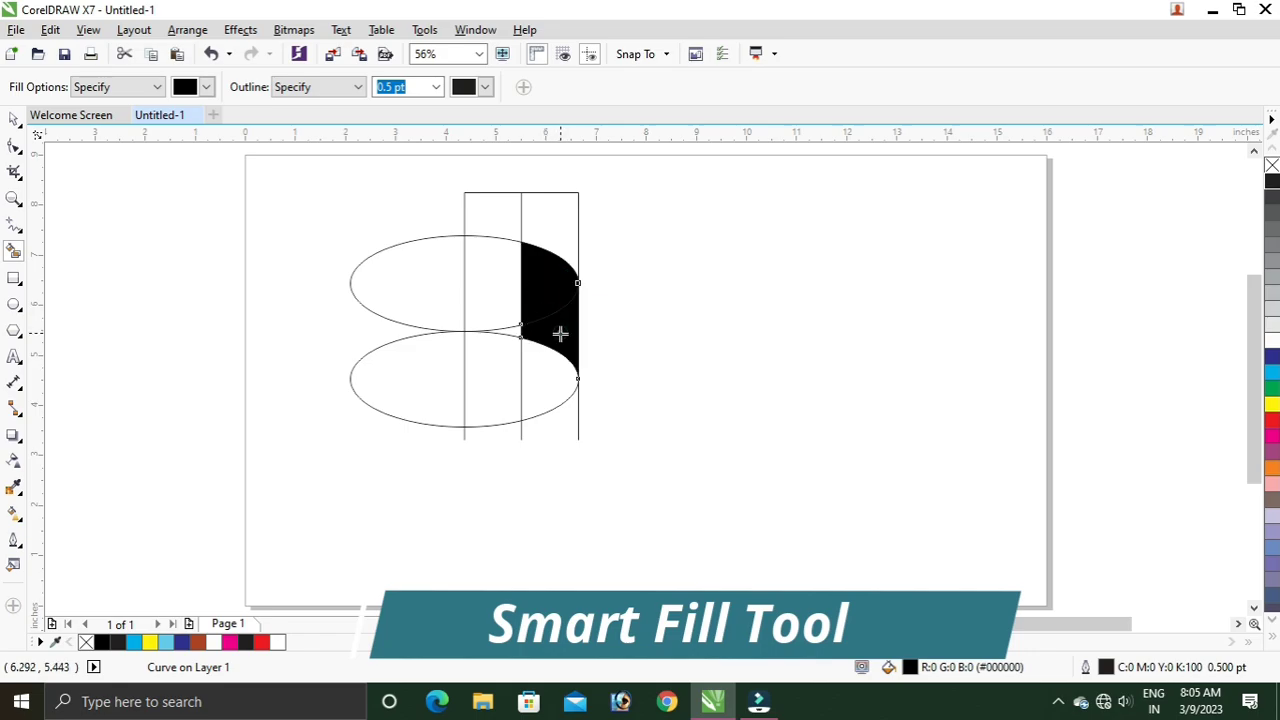
pyautogui.click(549, 377)
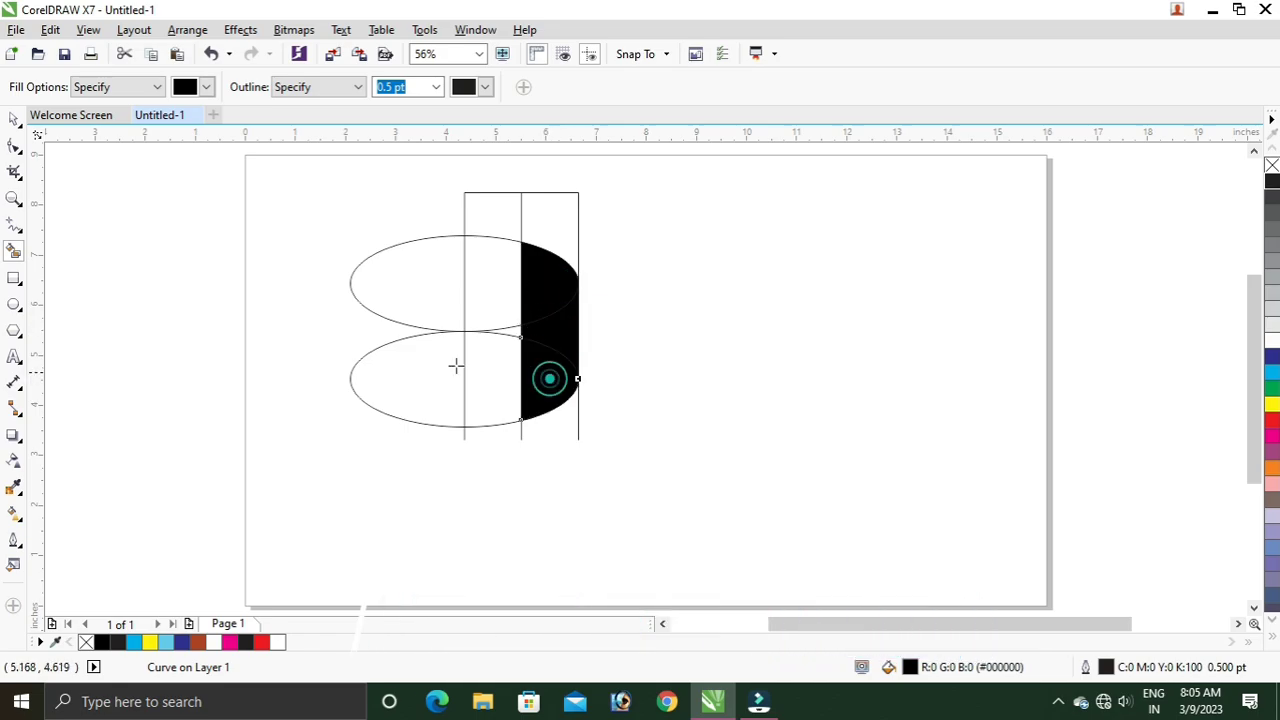
# - Move the three black pieces together clear of the construction, and delete the ellipses and guide lines
pyautogui.click(14, 121)
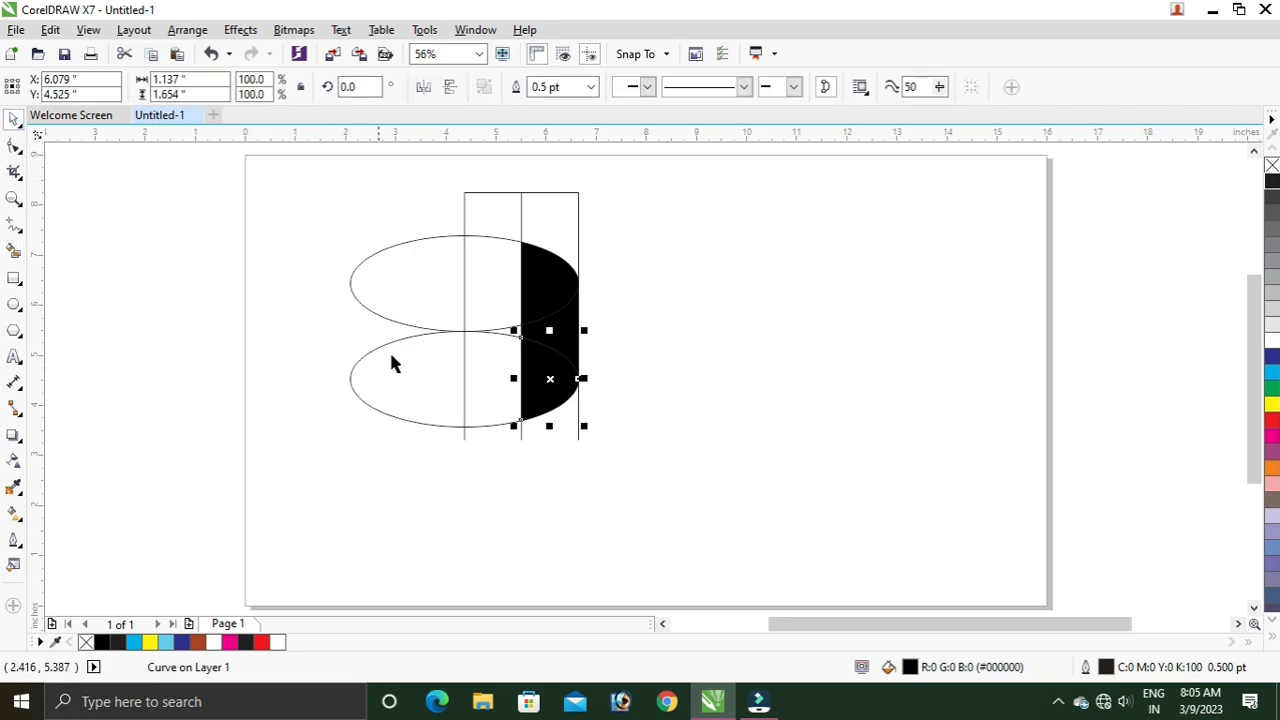
pyautogui.keyDown('shift'); pyautogui.click(572, 312); pyautogui.keyUp('shift')
pyautogui.keyDown('shift'); pyautogui.click(541, 263); pyautogui.keyUp('shift')
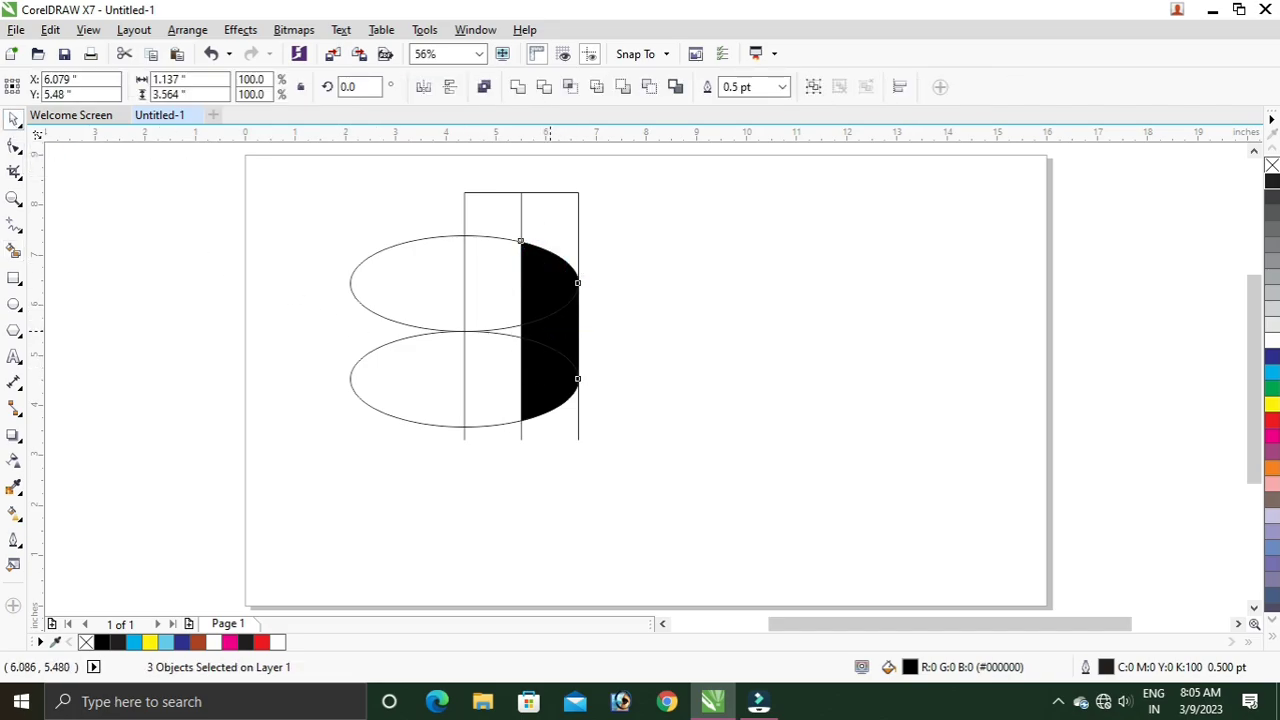
pyautogui.moveTo(550, 331); pyautogui.dragTo(705, 341)
pyautogui.moveTo(297, 162)
pyautogui.mouseDown()
pyautogui.moveTo(590, 438)
pyautogui.moveTo(603, 521)
pyautogui.mouseUp()
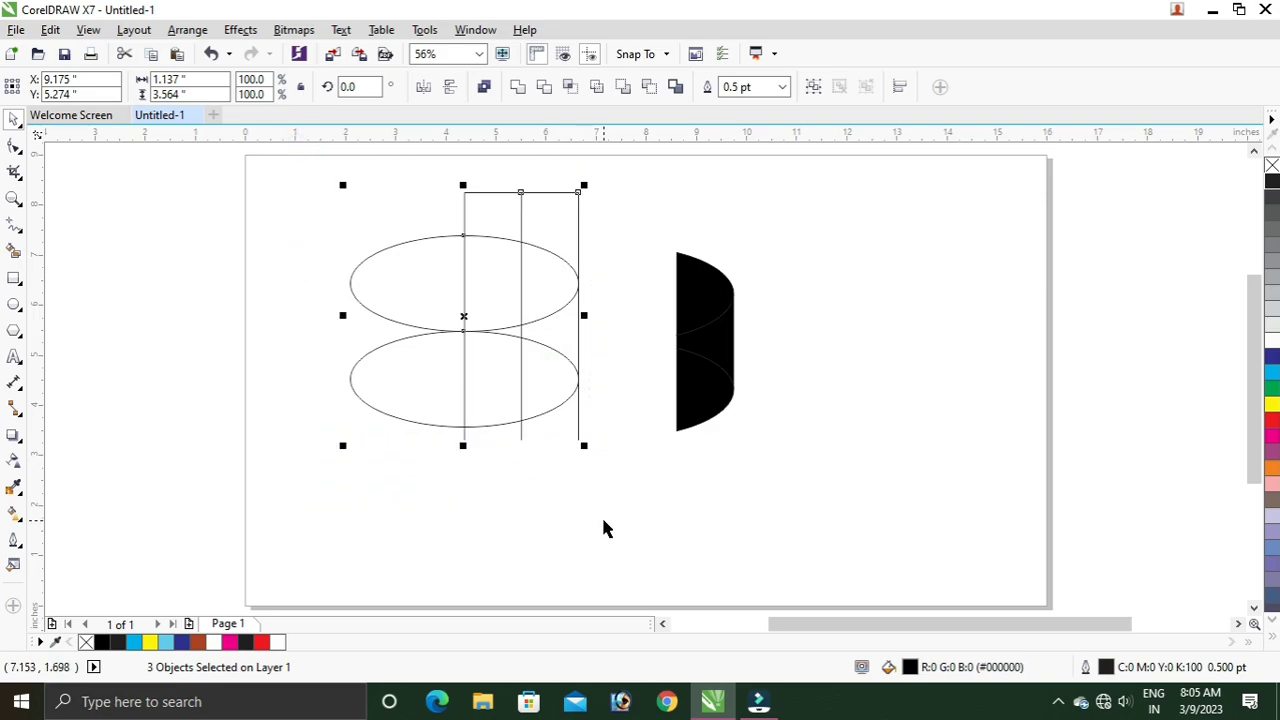
pyautogui.press('Delete')
# - Enlarge the three black pieces together to about 2.091 by 6.553 inches and place them in the page's left half
pyautogui.moveTo(626, 223); pyautogui.dragTo(780, 473)
pyautogui.moveTo(780, 473); pyautogui.dragTo(780, 473)
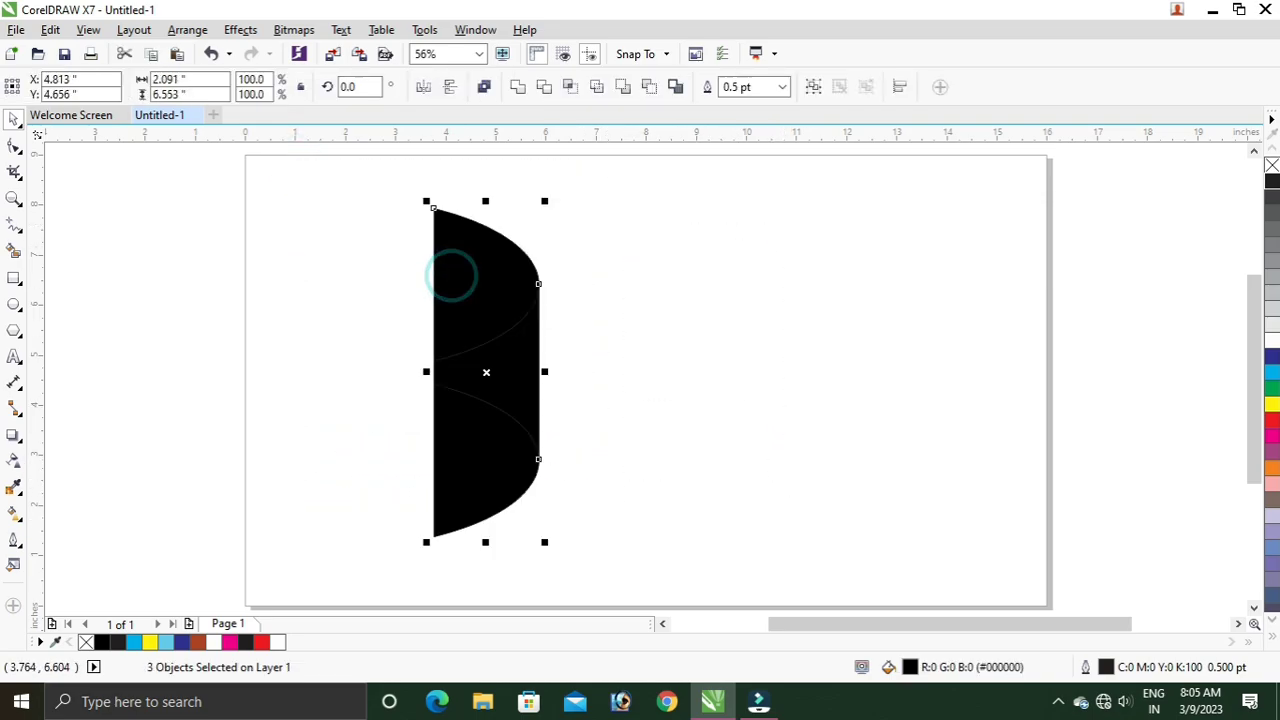
pyautogui.click(643, 340)
# - Weld the lower black piece to the middle black piece
pyautogui.click(477, 454)
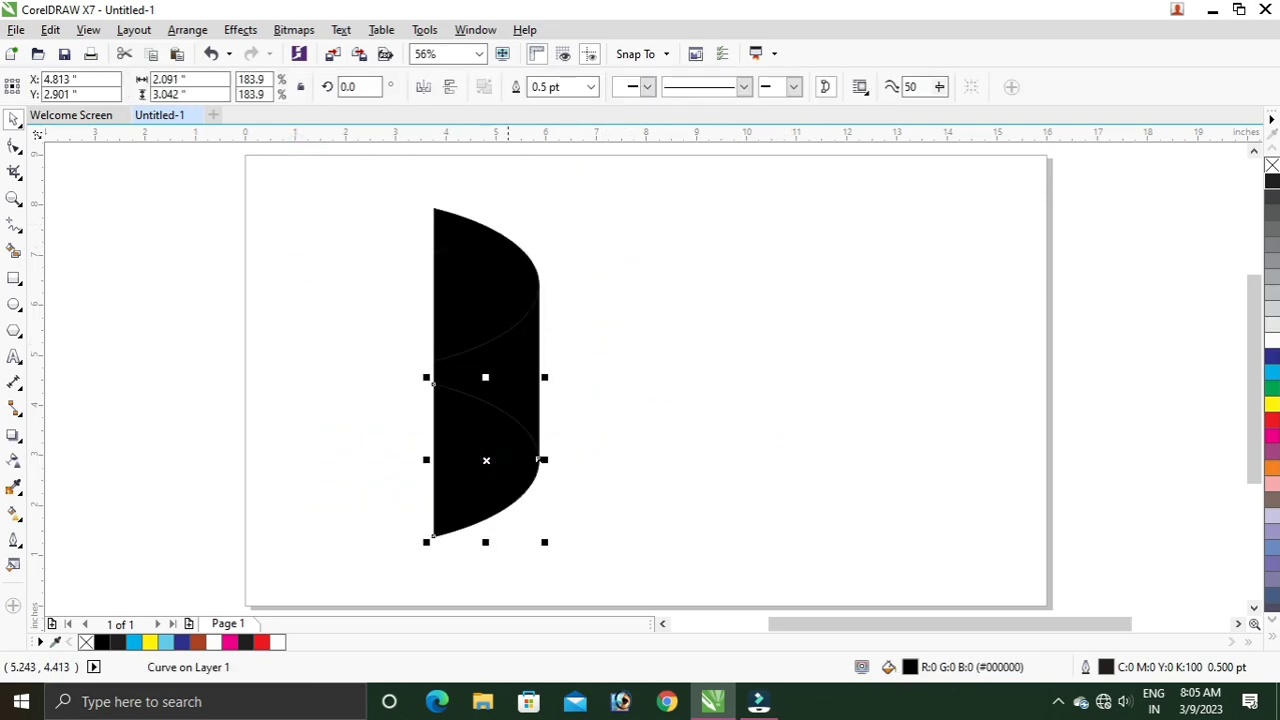
pyautogui.click(651, 403)
pyautogui.click(503, 450)
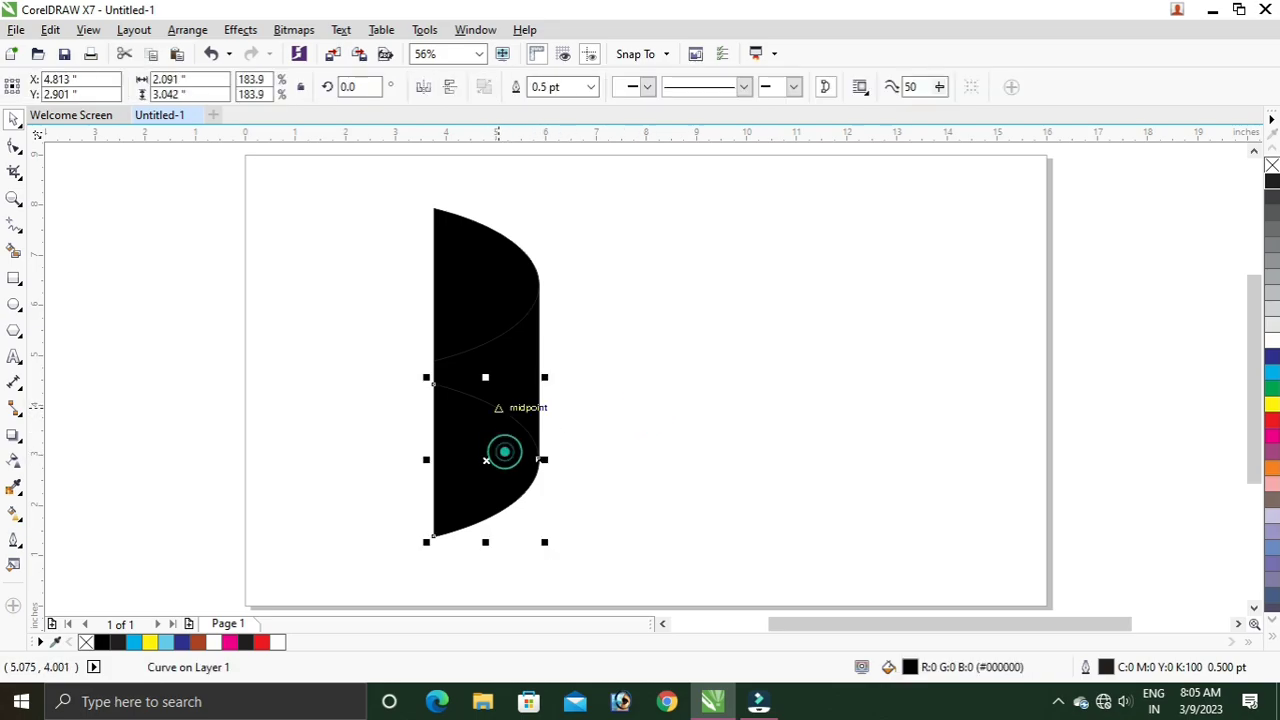
pyautogui.keyDown('shift'); pyautogui.click(509, 354); pyautogui.keyUp('shift')
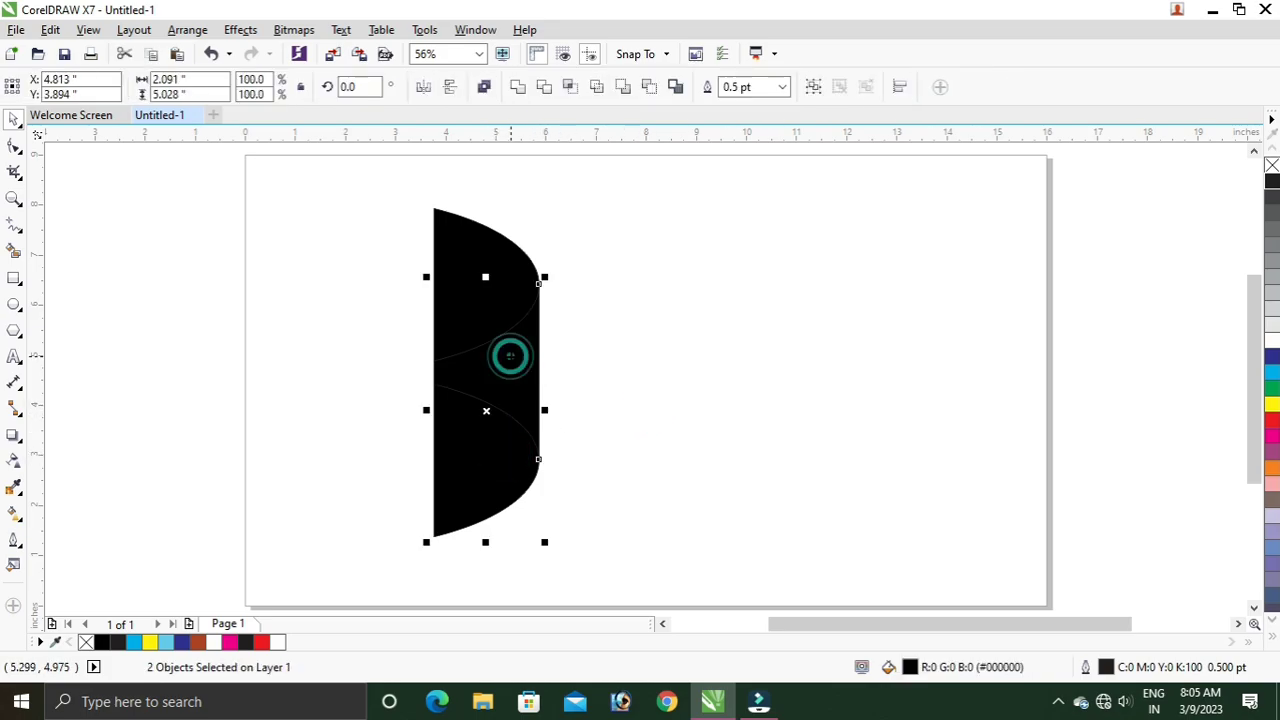
pyautogui.click(520, 88)
pyautogui.click(660, 366)
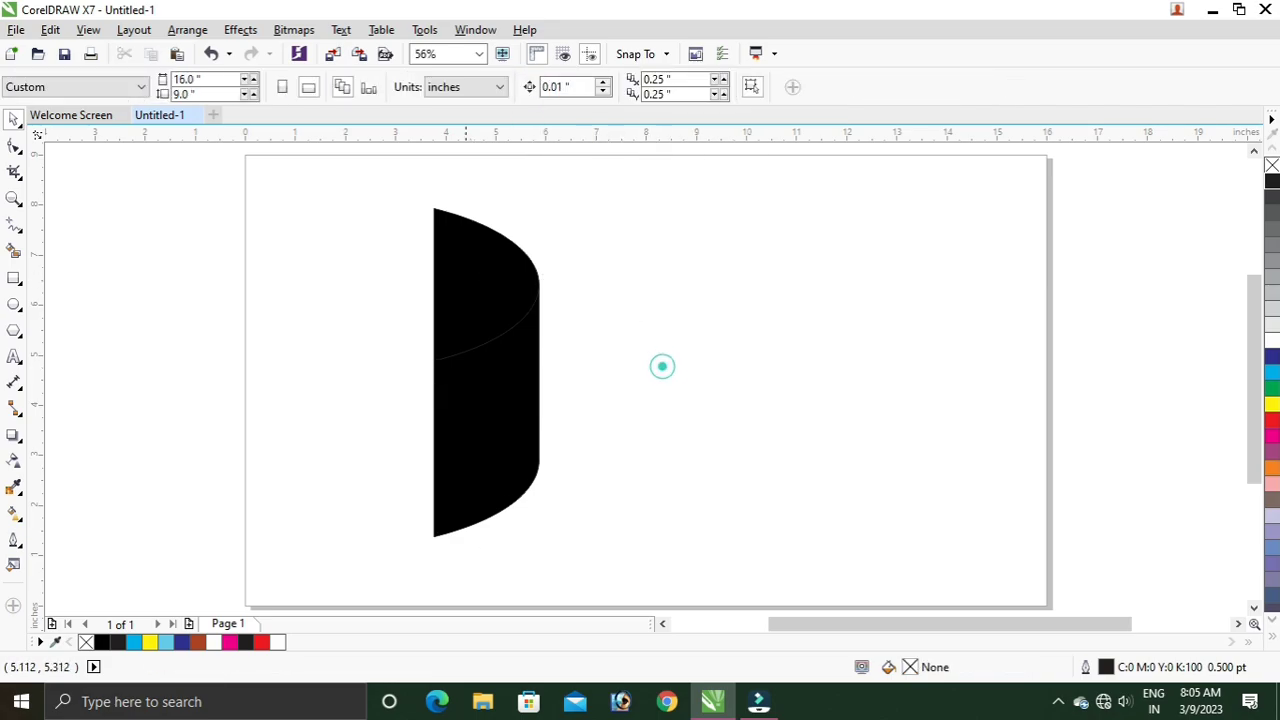
# - Copy the upper black piece and paste the duplicate in place
pyautogui.click(483, 286)
pyautogui.rightClick(485, 286)
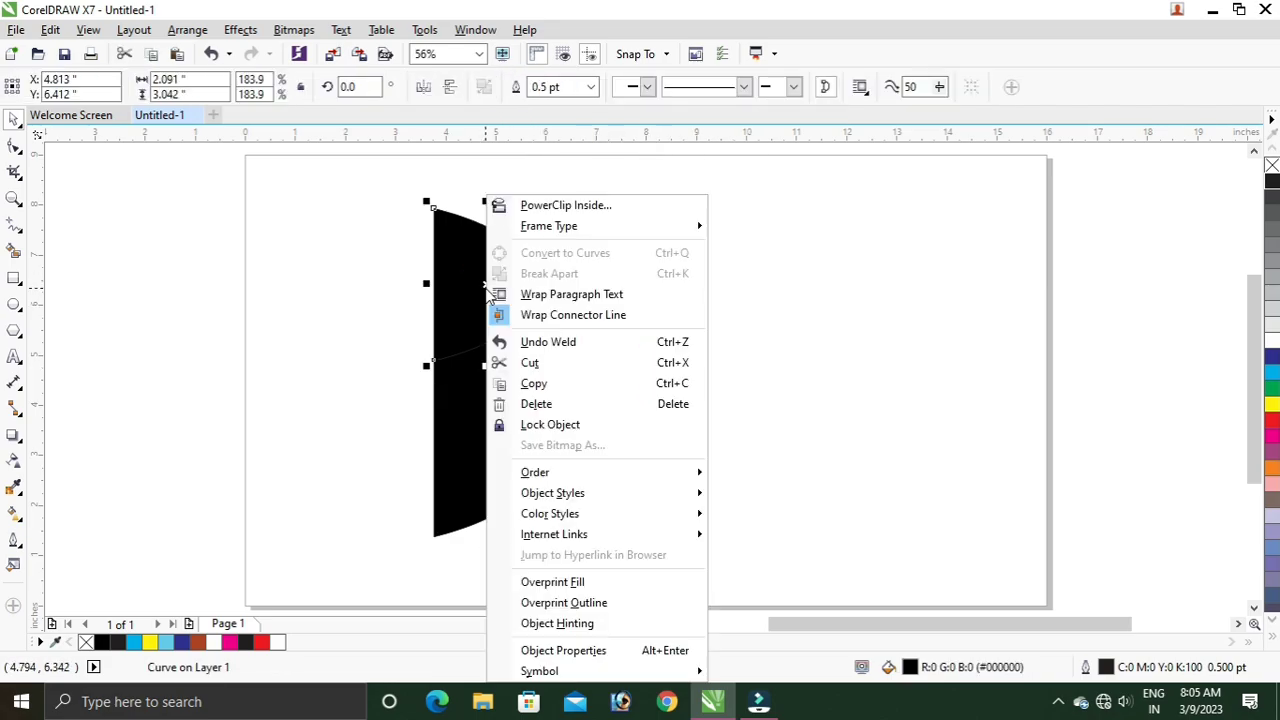
pyautogui.click(530, 385)
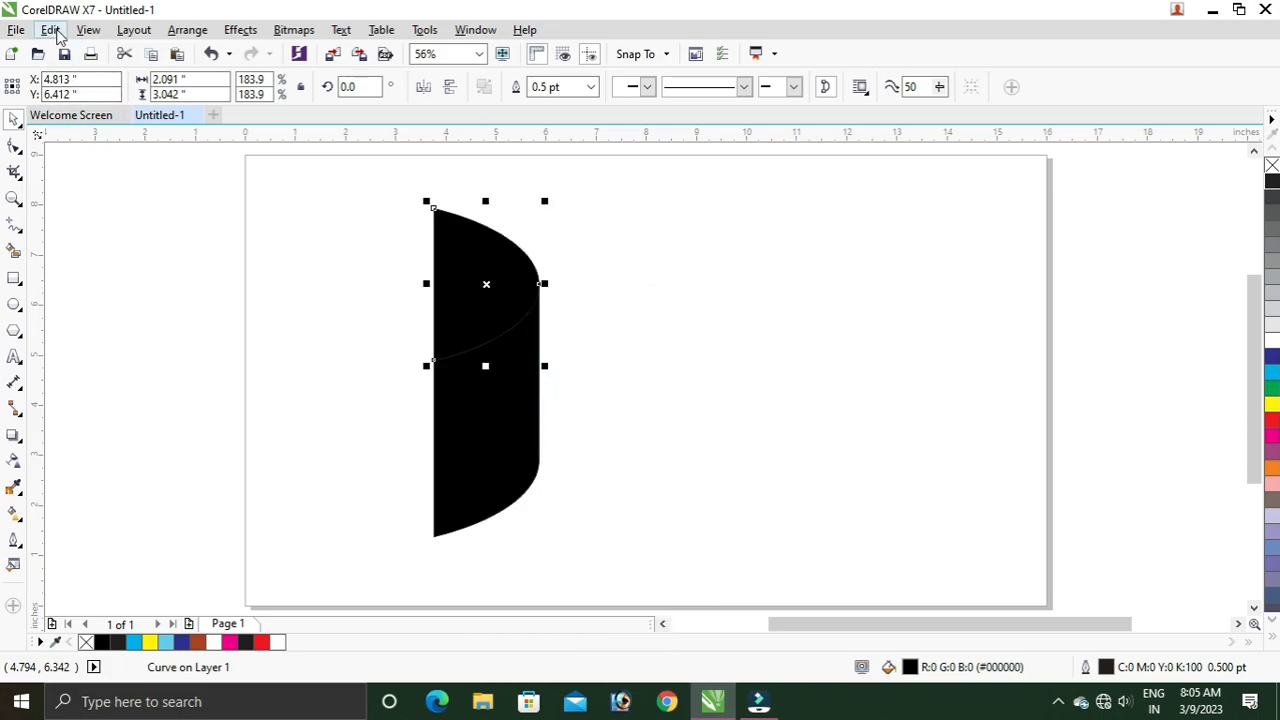
pyautogui.click(50, 30)
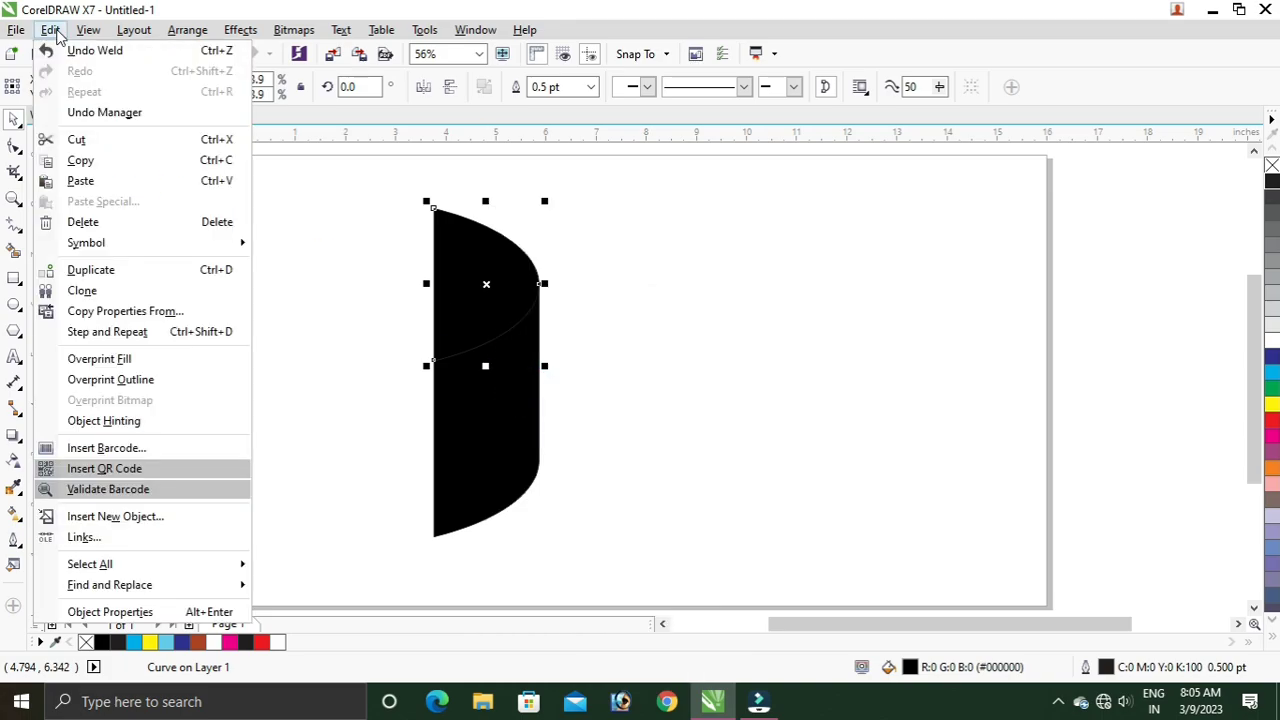
pyautogui.click(90, 181)
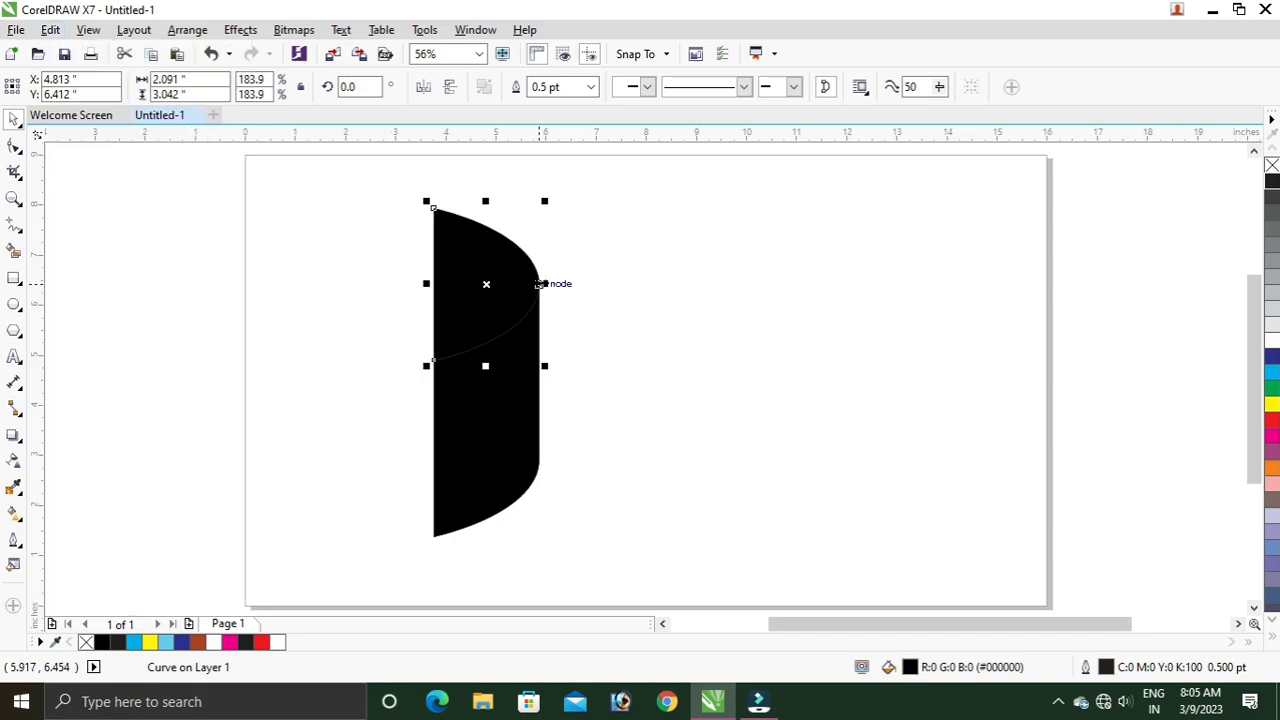
# - Narrow the pasted upper piece from its curved side to about 1.87 inches wide and fill it with magenta
pyautogui.moveTo(544, 284); pyautogui.dragTo(533, 284)
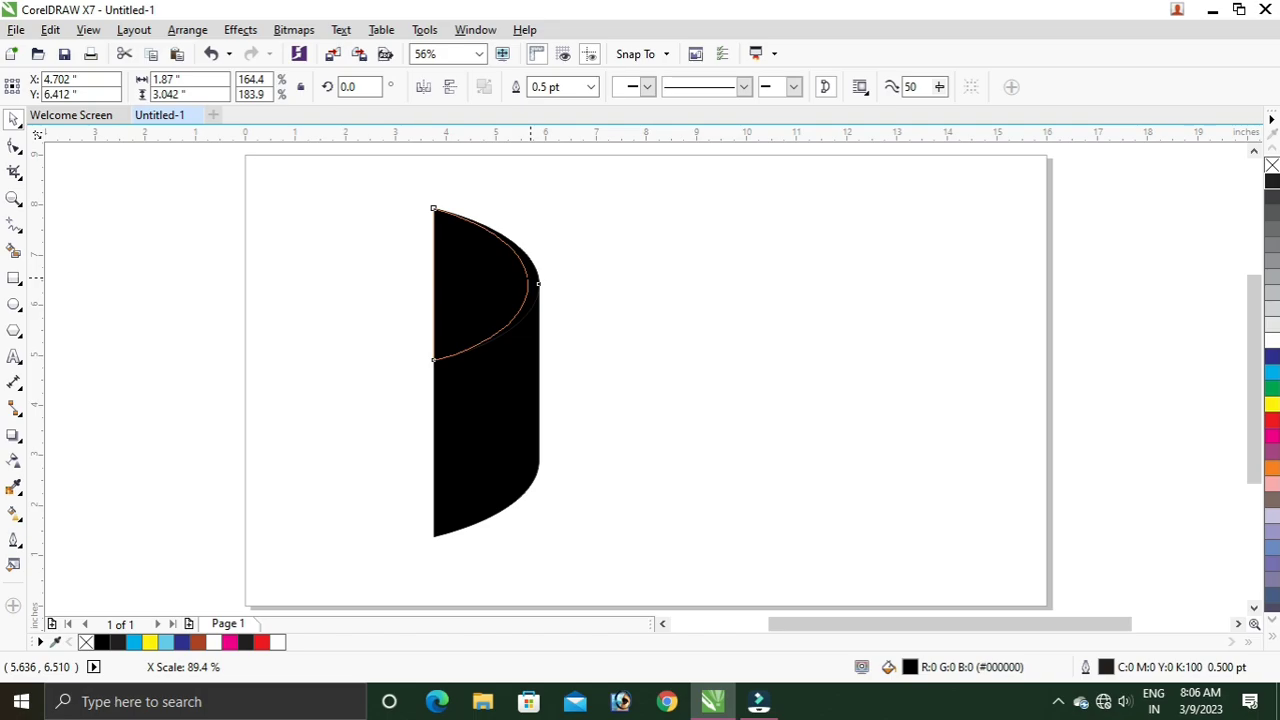
pyautogui.moveTo(533, 284); pyautogui.dragTo(531, 284)
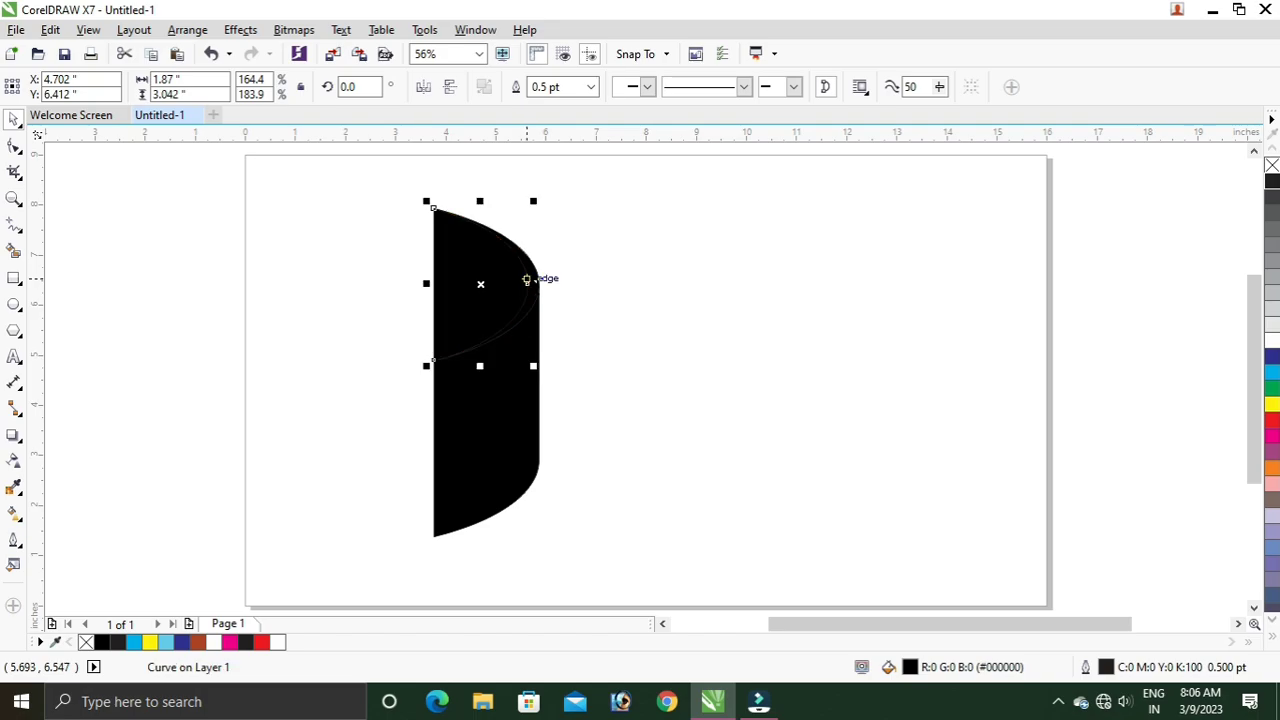
pyautogui.click(230, 642)
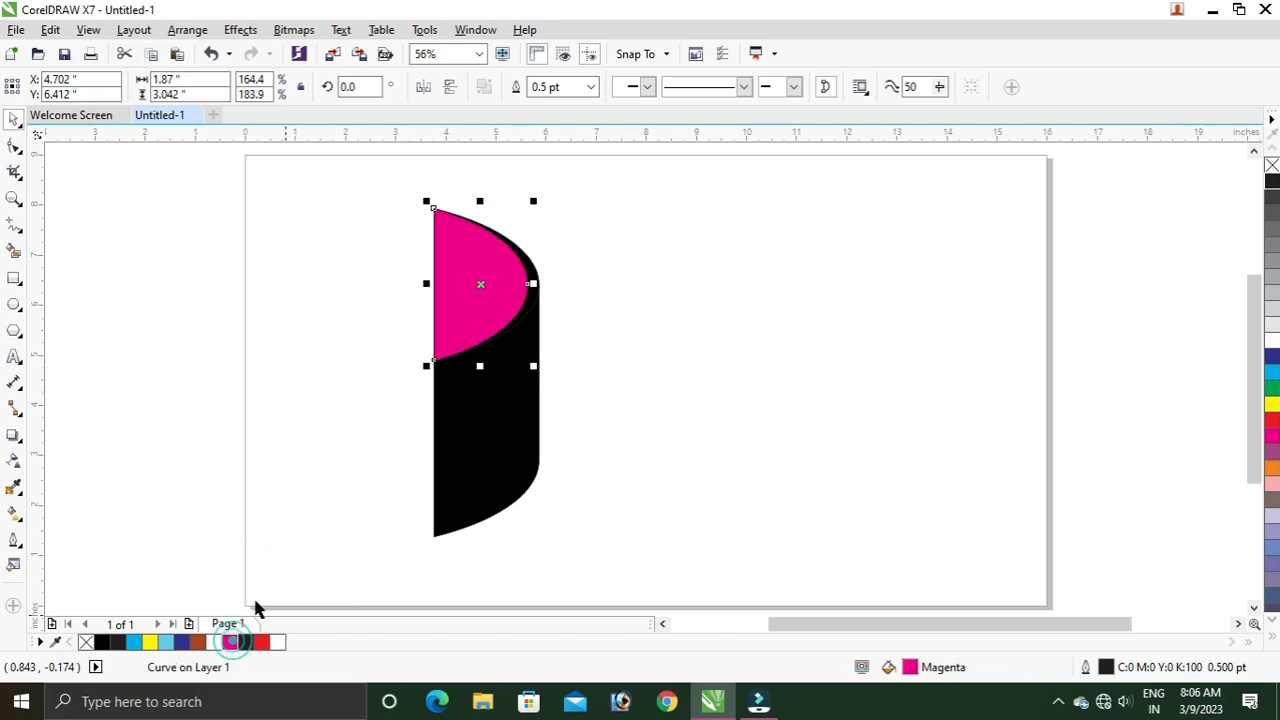
pyautogui.click(666, 390)
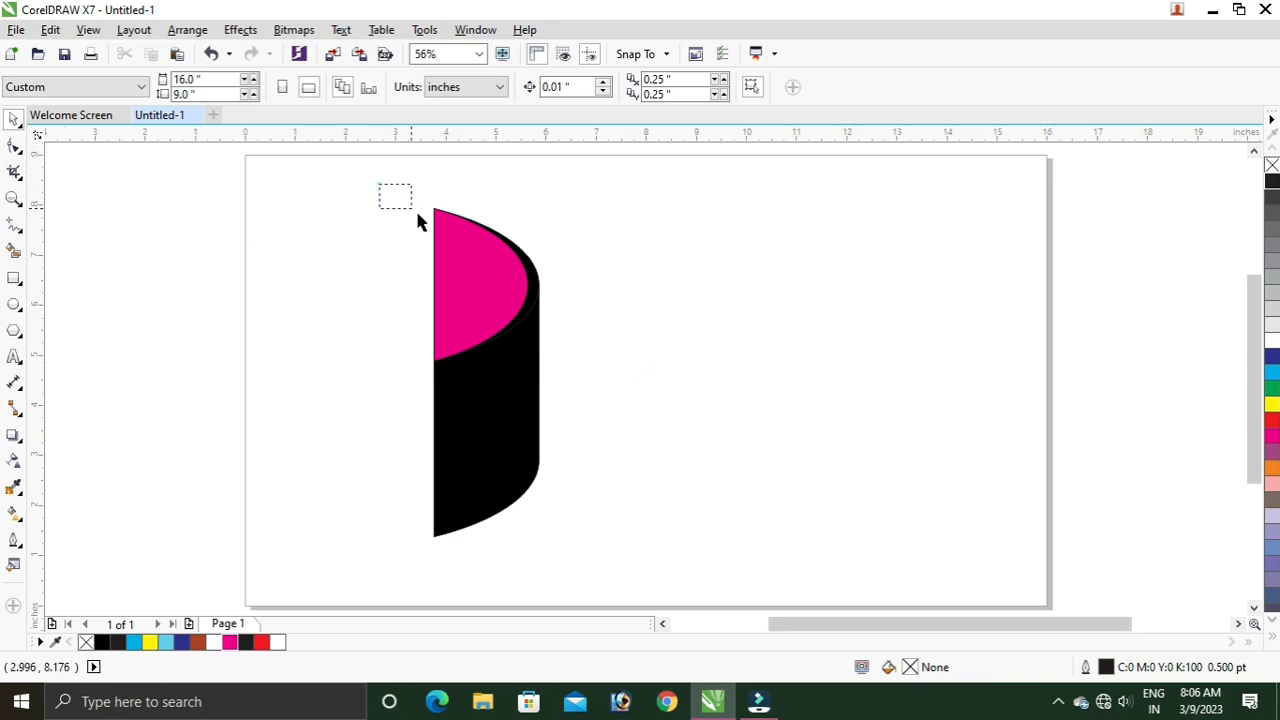
# - Copy all three pieces of the half shape and paste the duplicates in place
pyautogui.moveTo(418, 222); pyautogui.dragTo(570, 556)
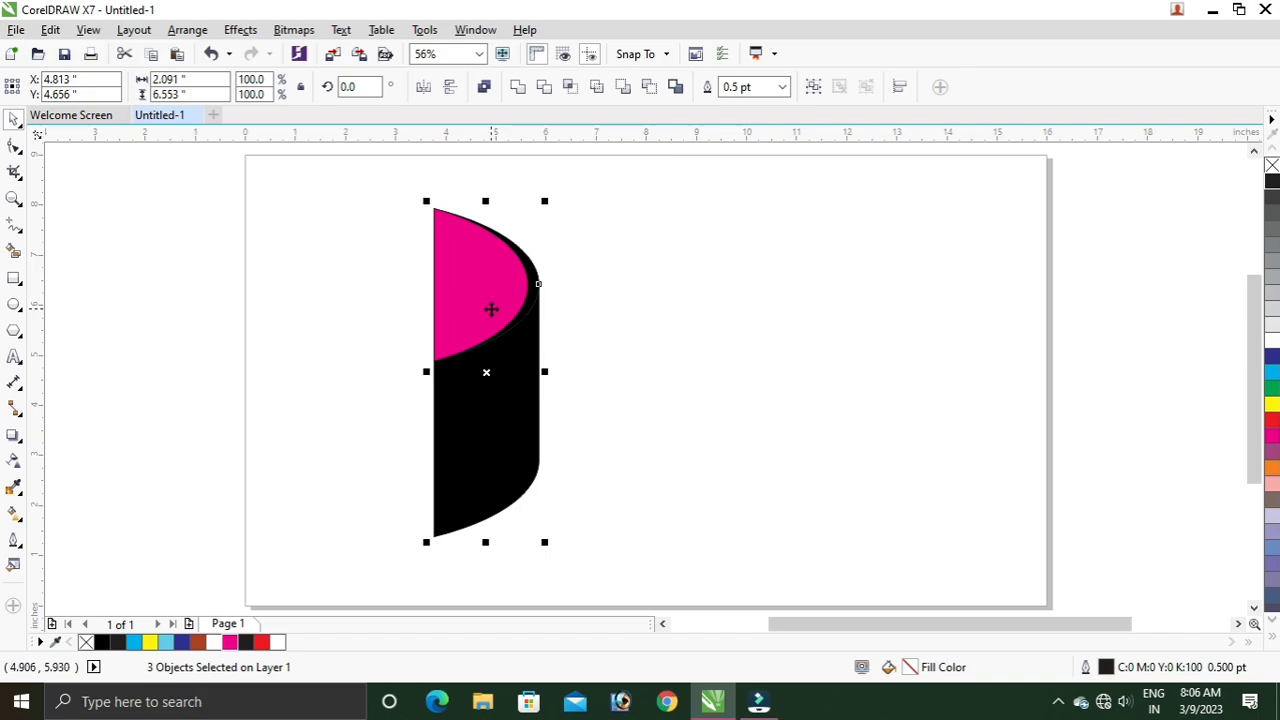
pyautogui.rightClick(491, 309)
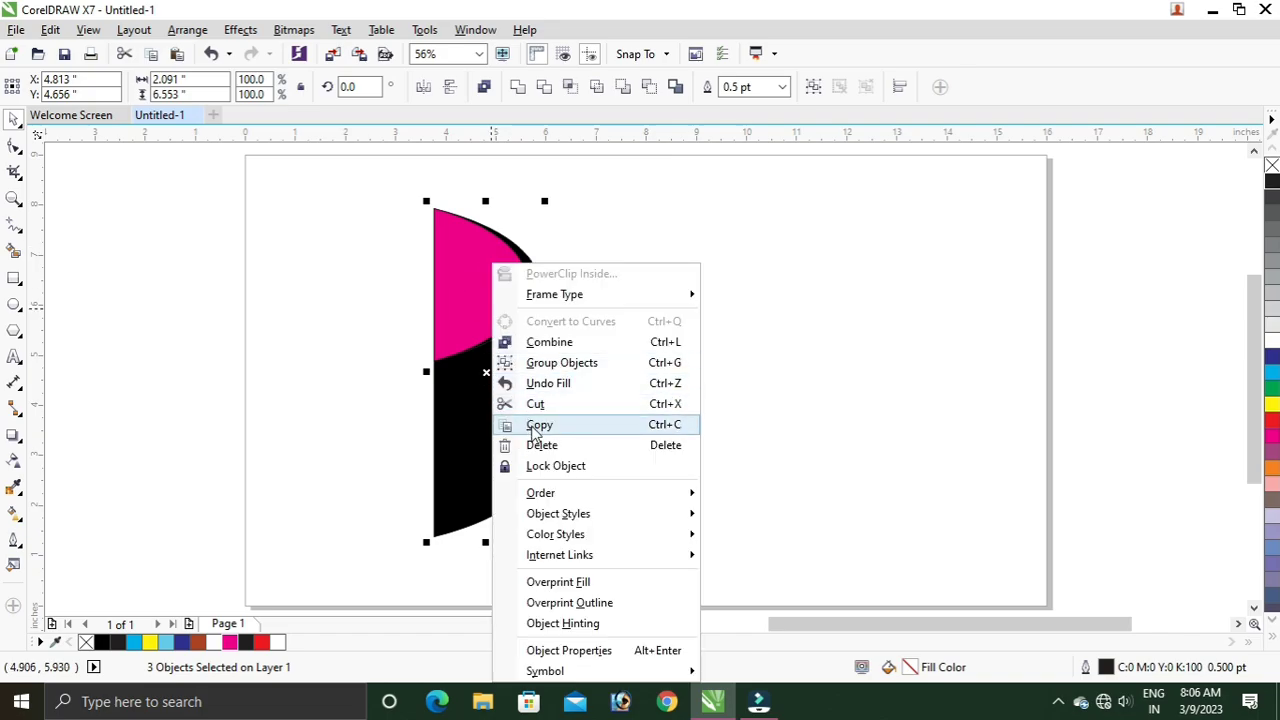
pyautogui.click(533, 426)
pyautogui.click(50, 30)
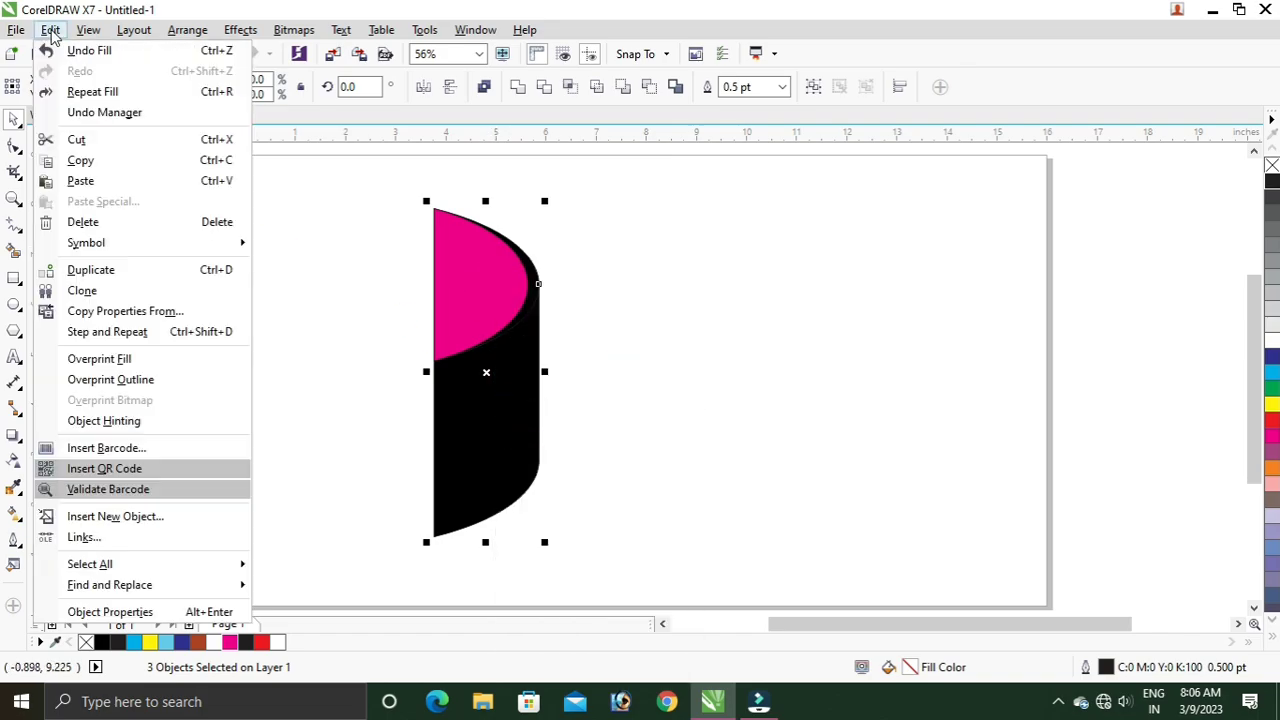
pyautogui.click(82, 181)
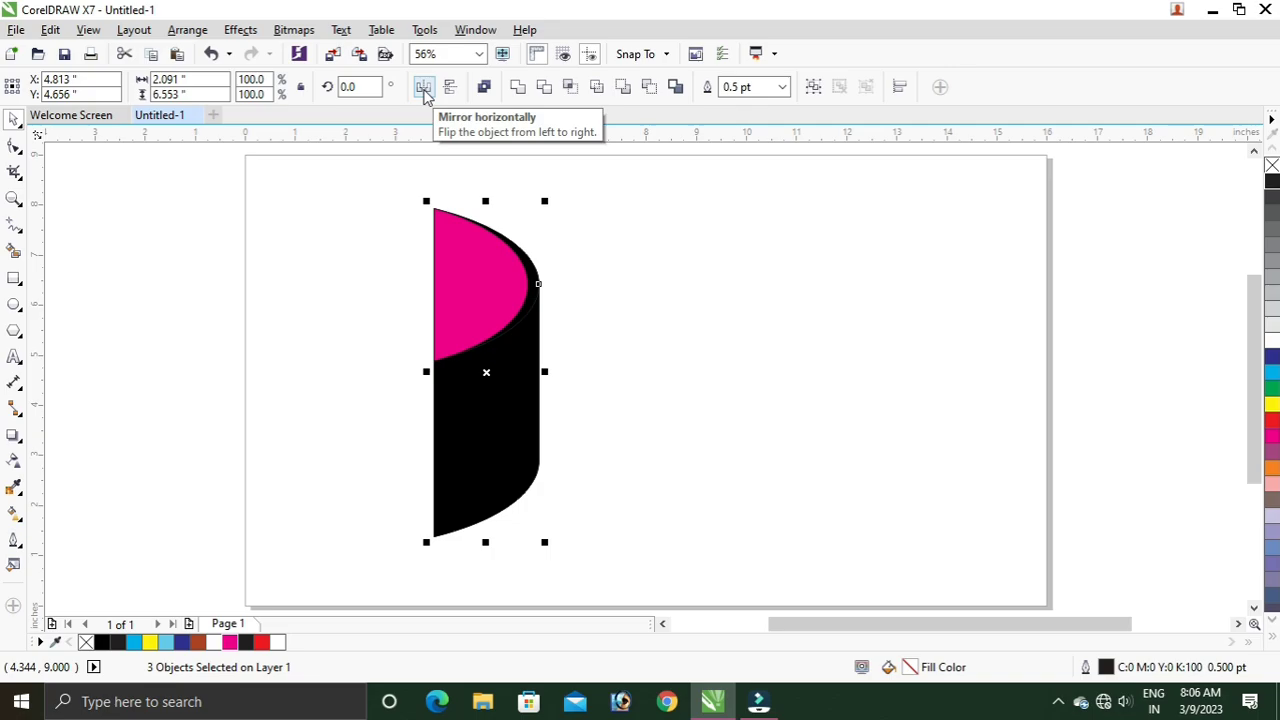
# - Mirror the pasted pieces horizontally and vertically, and move them to the left of the original half
pyautogui.click(424, 90)
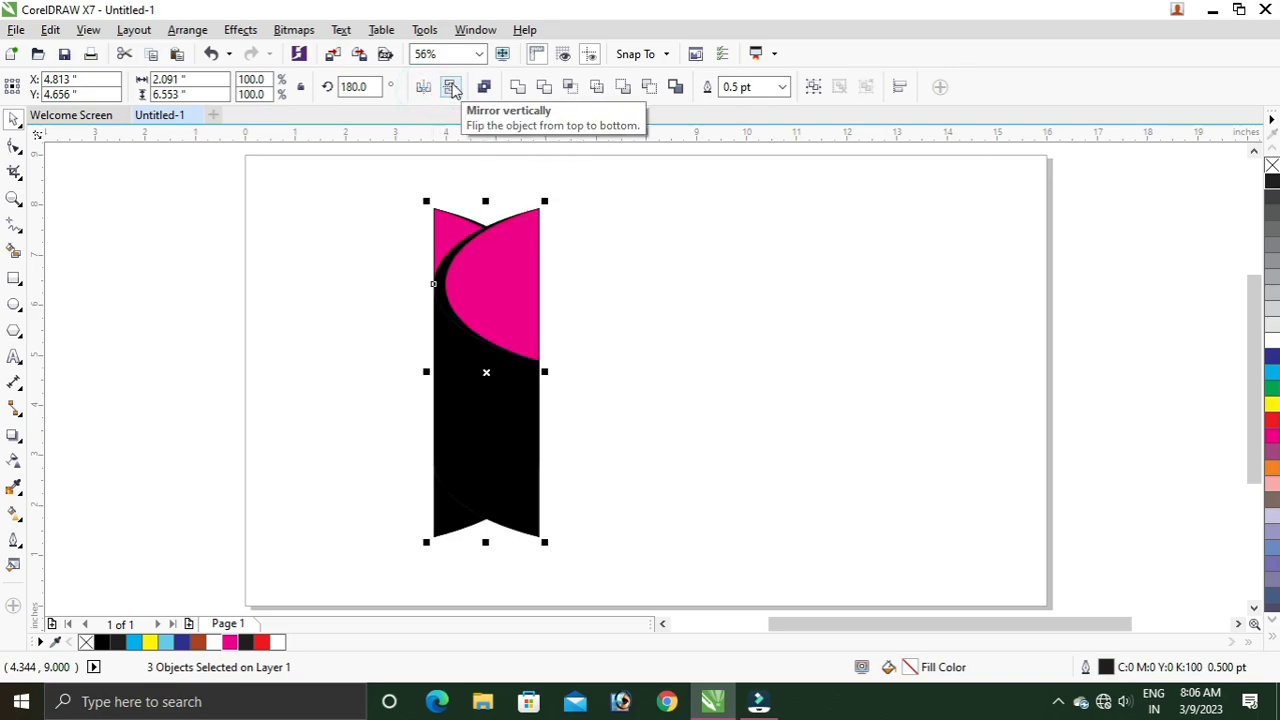
pyautogui.click(451, 88)
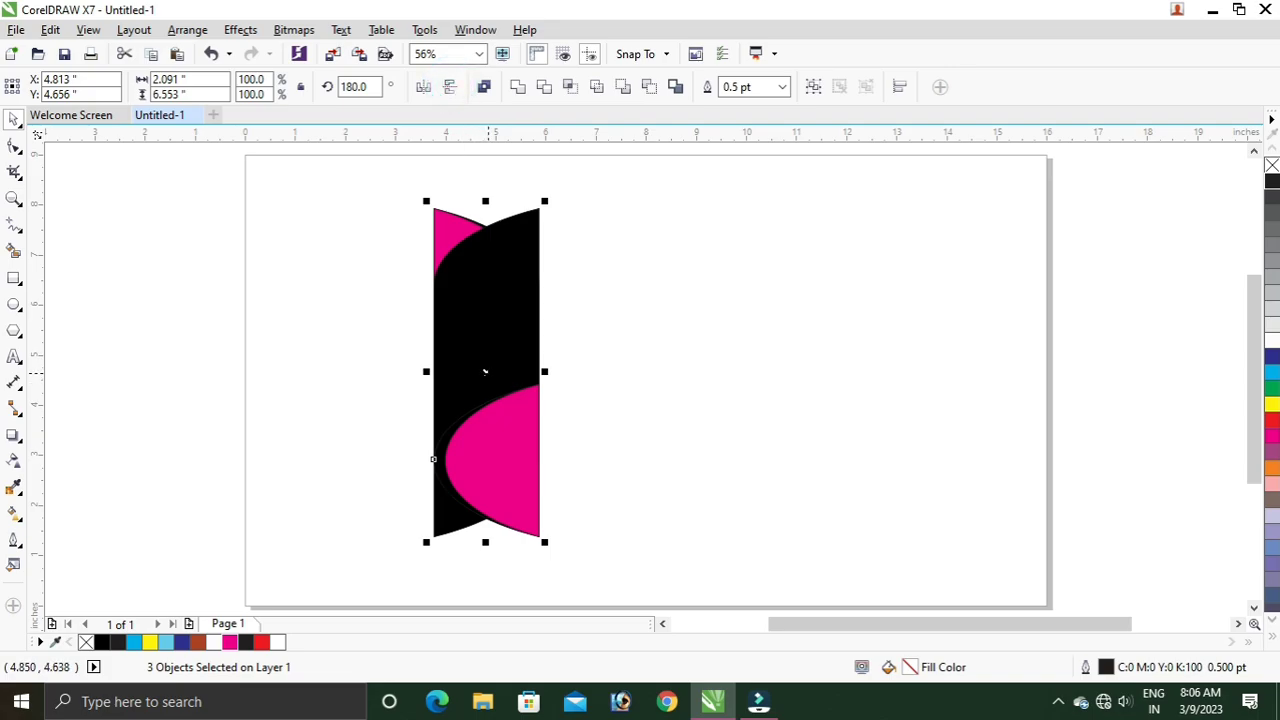
pyautogui.moveTo(485, 371); pyautogui.dragTo(324, 367)
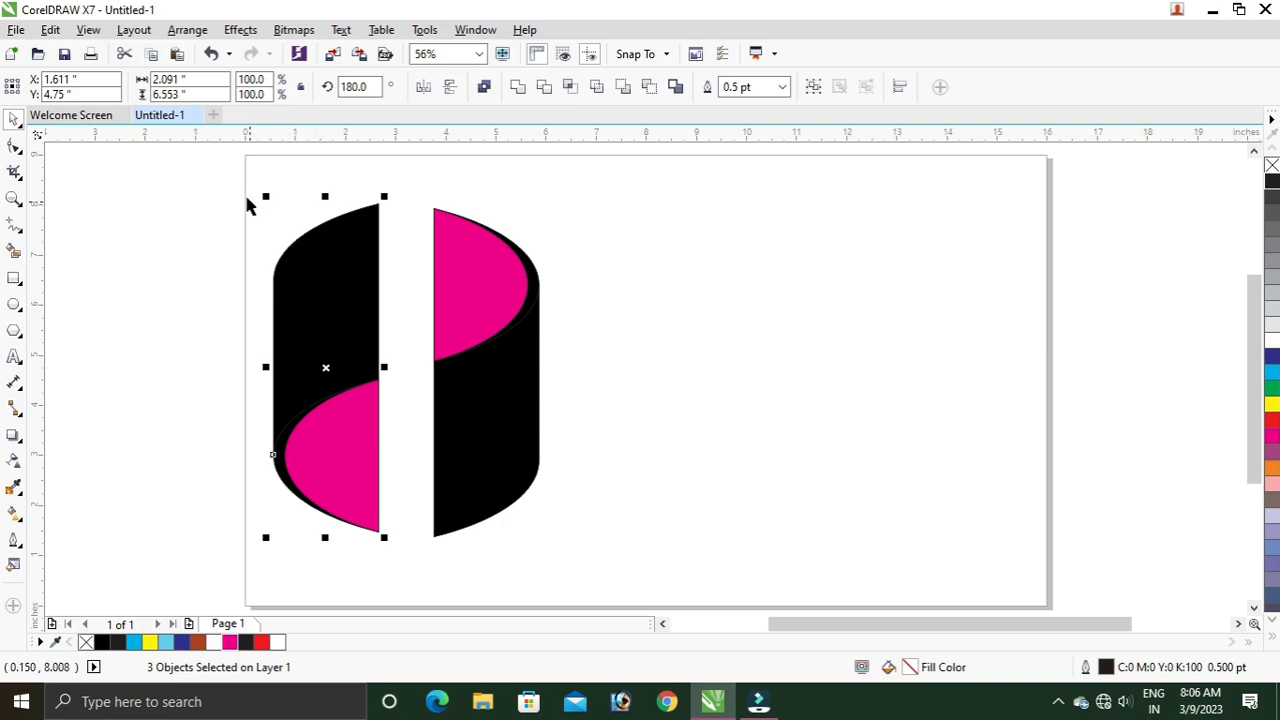
# - Scale both halves down together until each is about 1.514 by 4.744 inches, and reposition them on the page
pyautogui.moveTo(232, 177); pyautogui.dragTo(566, 566)
pyautogui.moveTo(269, 195); pyautogui.dragTo(305, 243)
pyautogui.moveTo(403, 374); pyautogui.dragTo(392, 458)
pyautogui.click(629, 309)
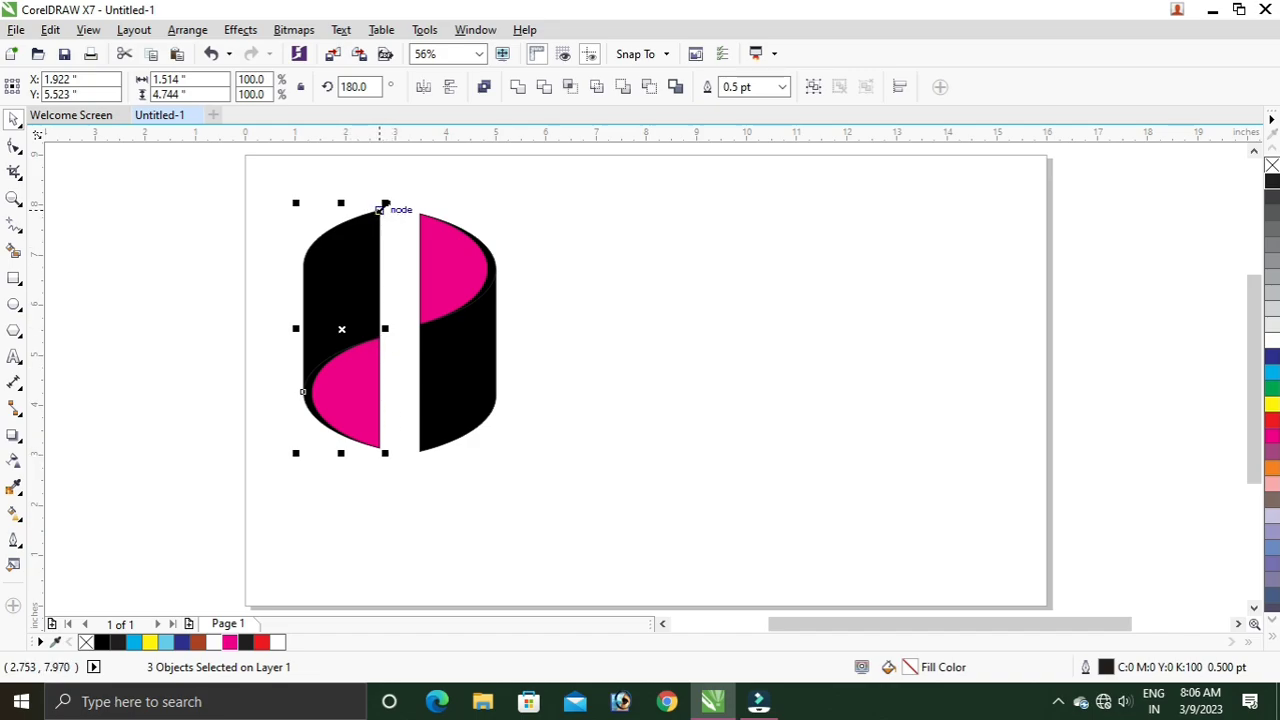
# - Join the halves by snapping the mirrored half's top inner corner to the lower straight-side corner of the original's magenta piece
pyautogui.moveTo(379, 208); pyautogui.dragTo(417, 325)
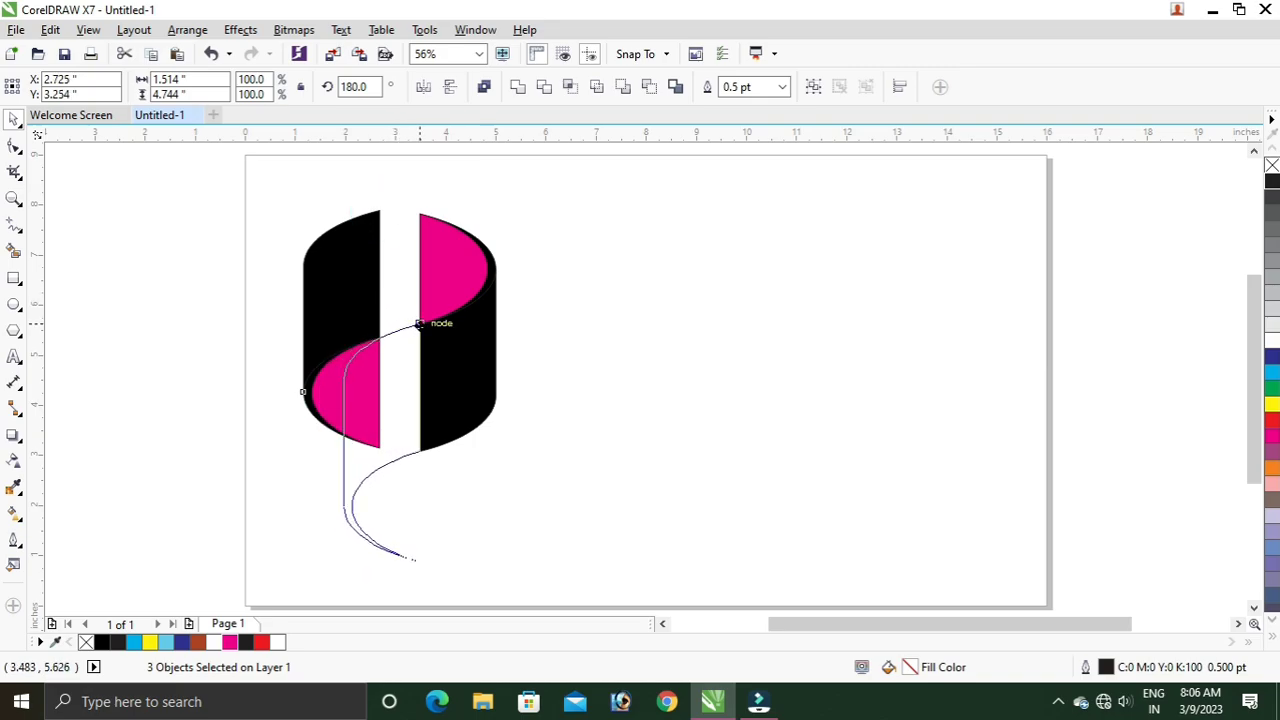
pyautogui.moveTo(419, 324); pyautogui.dragTo(420, 323)
pyautogui.click(274, 290)
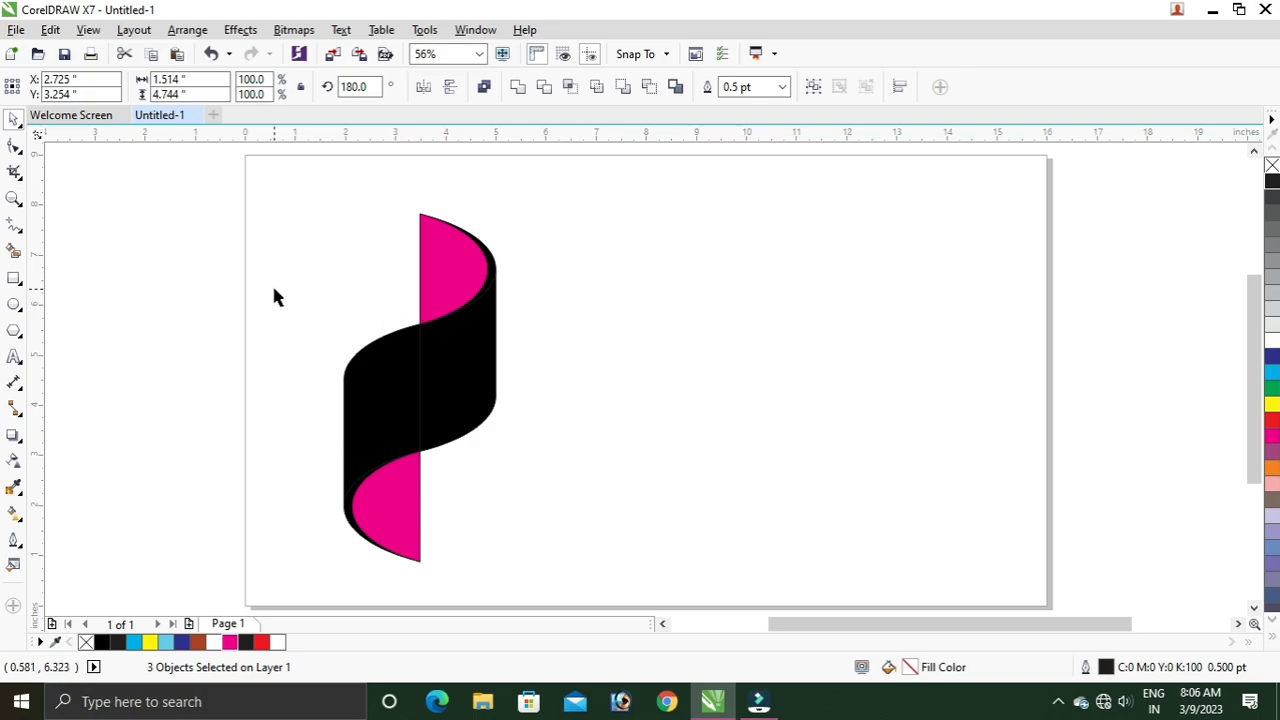
# - Rotate the whole joined ribbon shape by 90 degrees
pyautogui.moveTo(320, 190); pyautogui.dragTo(520, 591)
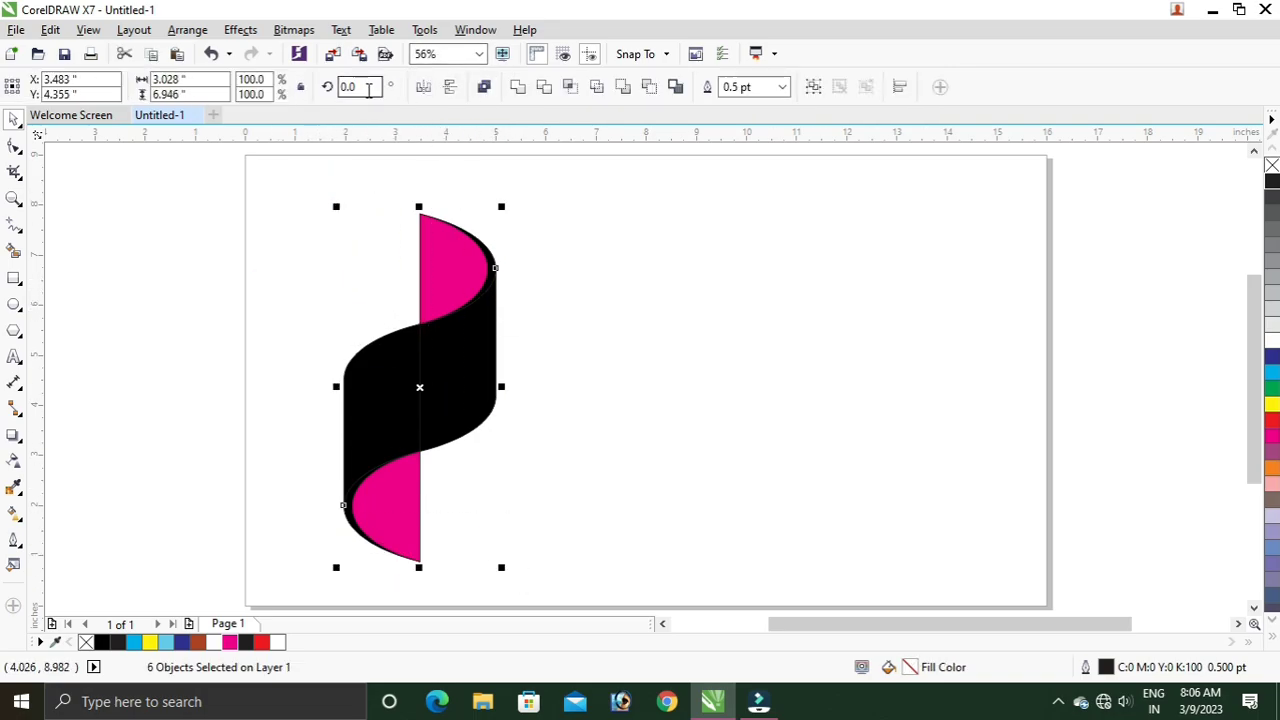
pyautogui.click(363, 87)
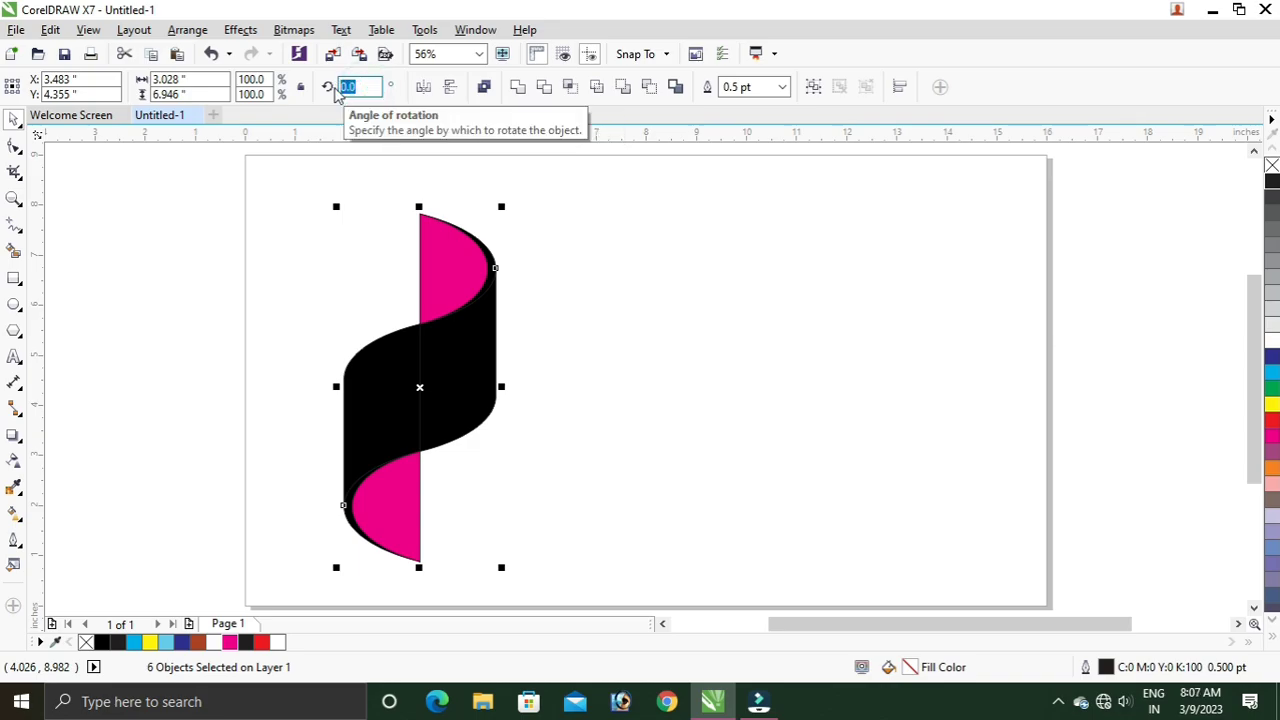
pyautogui.press('Return')
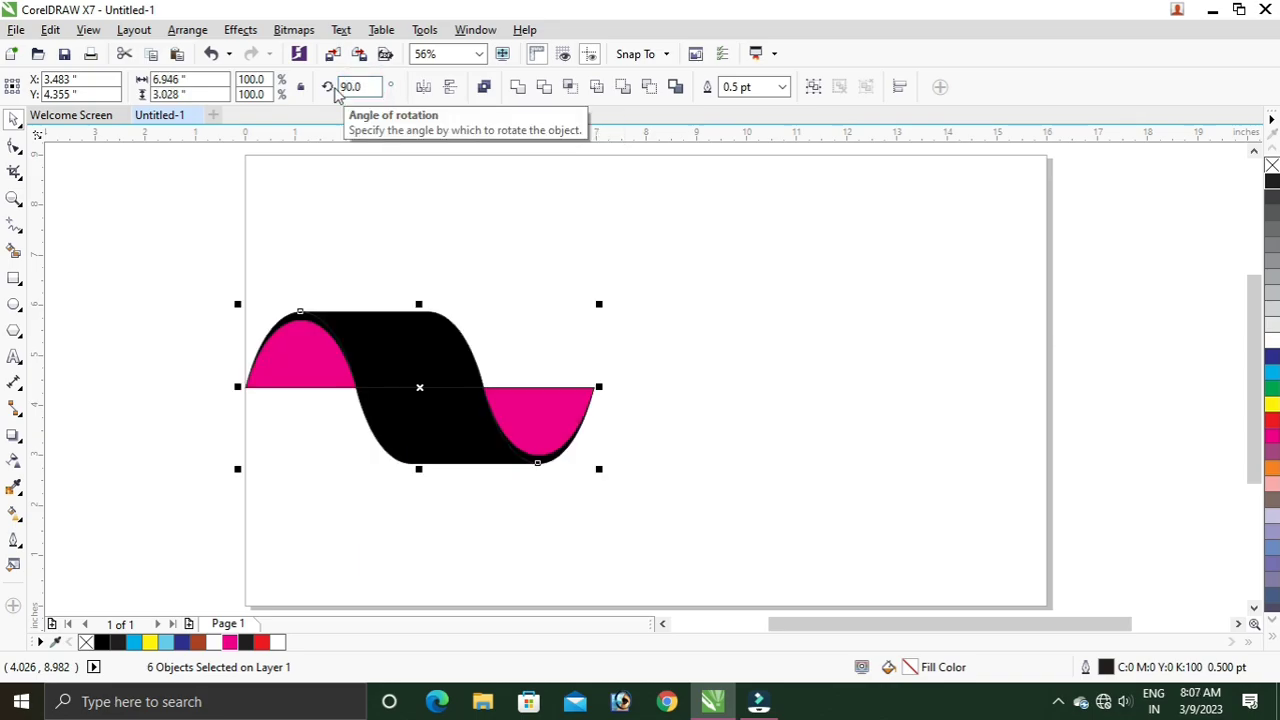
pyautogui.click(99, 292)
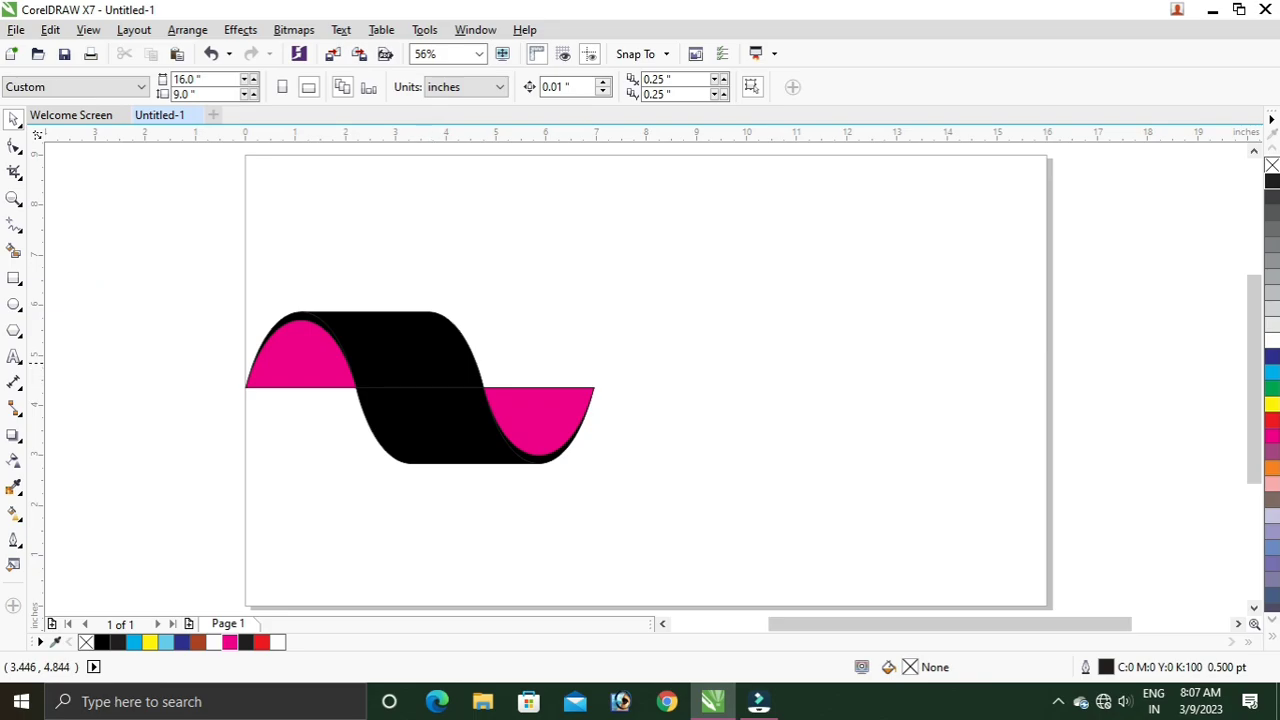
# - Move the whole rotated ribbon up and right so its centre is at about X 3.913, Y 5.199 inches
pyautogui.moveTo(338, 390); pyautogui.dragTo(663, 509)
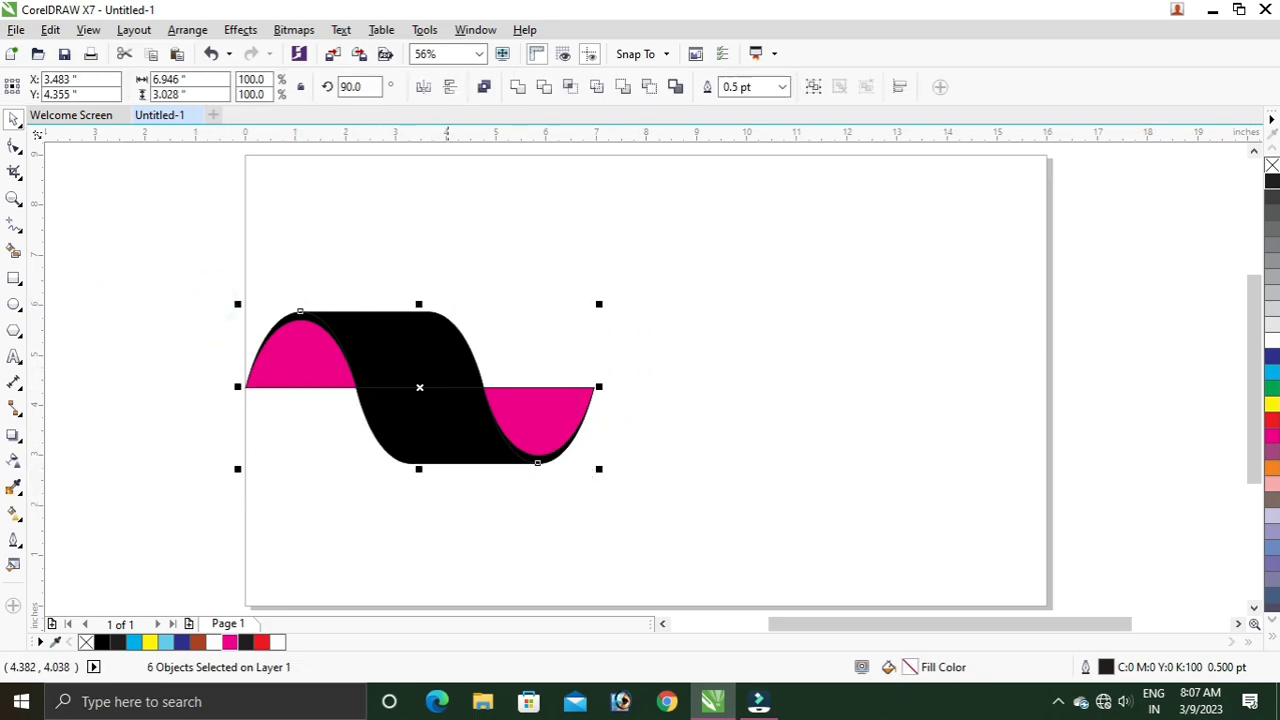
pyautogui.moveTo(424, 387); pyautogui.dragTo(441, 346)
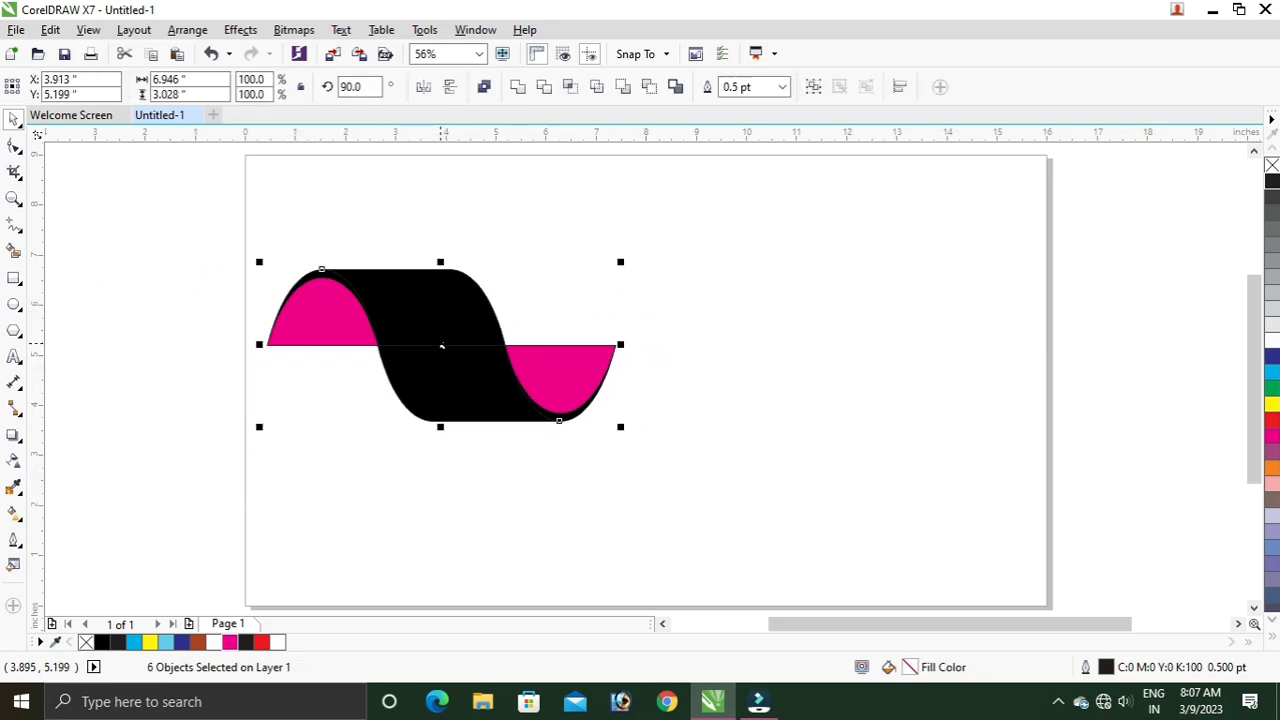
pyautogui.click(163, 300)
# - Weld the two large black pieces into one continuous ribbon band
pyautogui.click(414, 308)
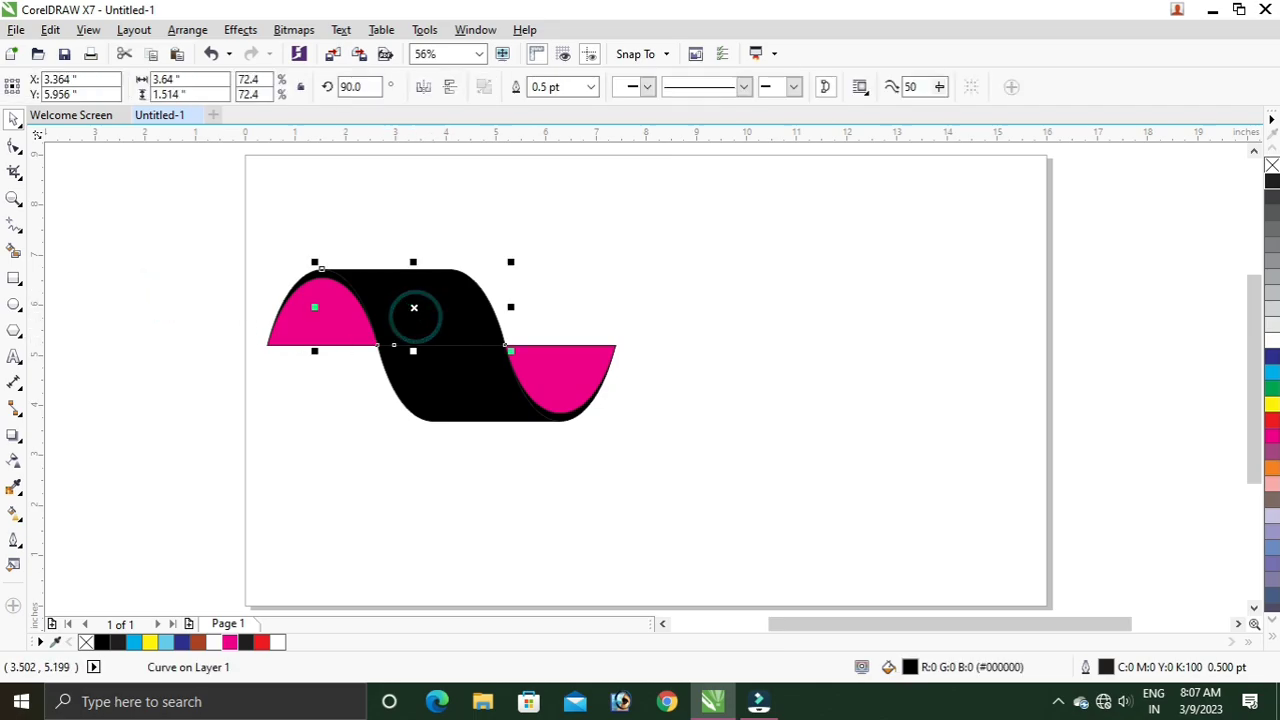
pyautogui.keyDown('shift'); pyautogui.click(488, 424); pyautogui.keyUp('shift')
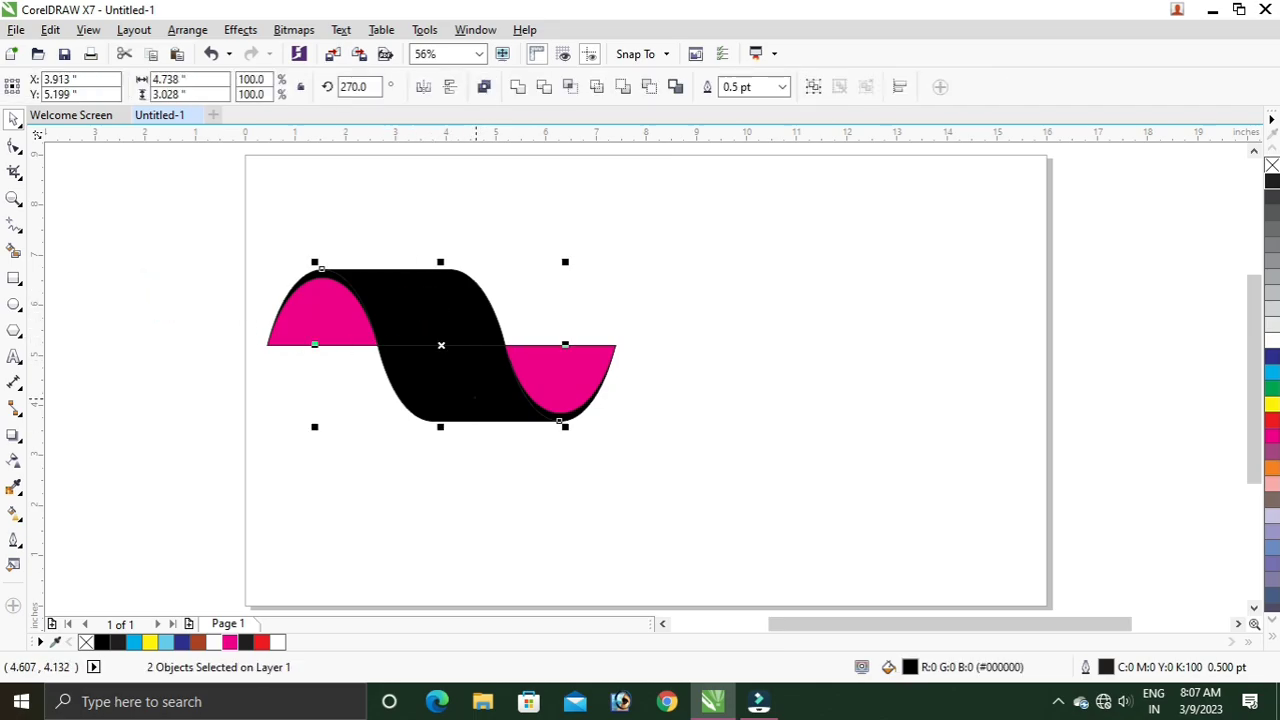
pyautogui.click(517, 86)
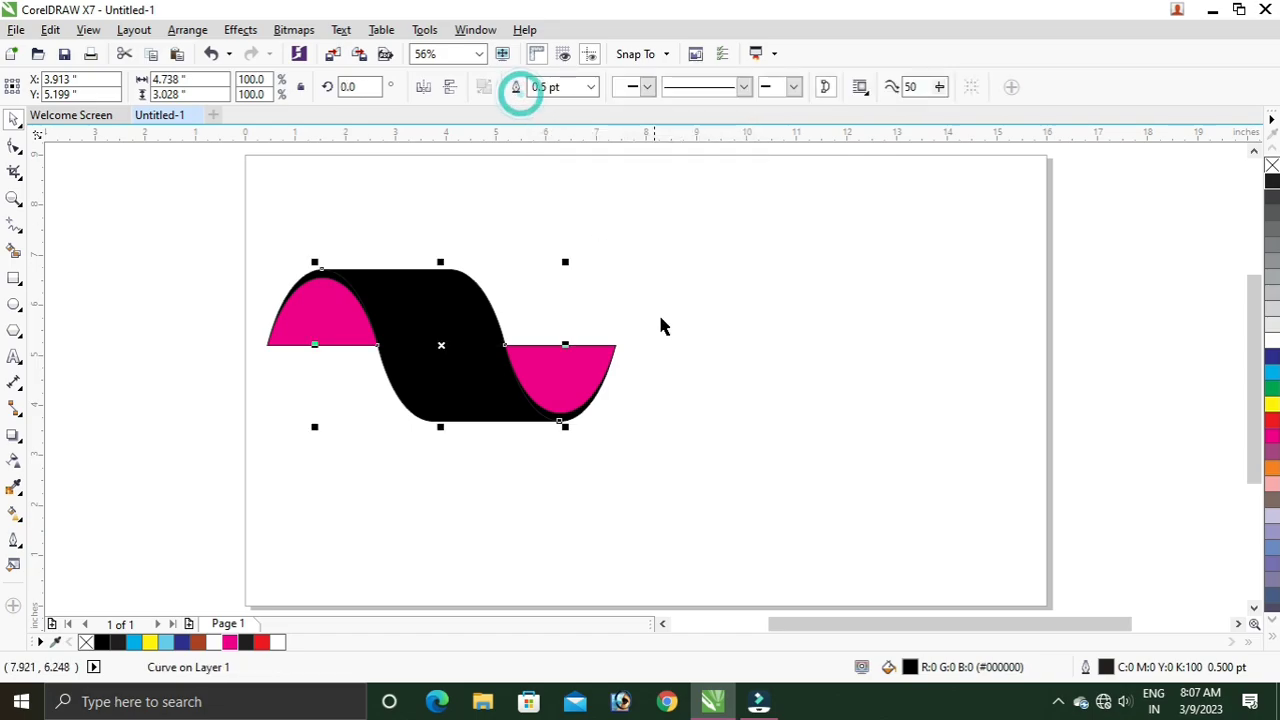
# - Copy and paste the whole ribbon, then snap the duplicate's left end corner to the left corner of the original's right magenta face
pyautogui.click(665, 320)
pyautogui.moveTo(163, 243); pyautogui.dragTo(674, 500)
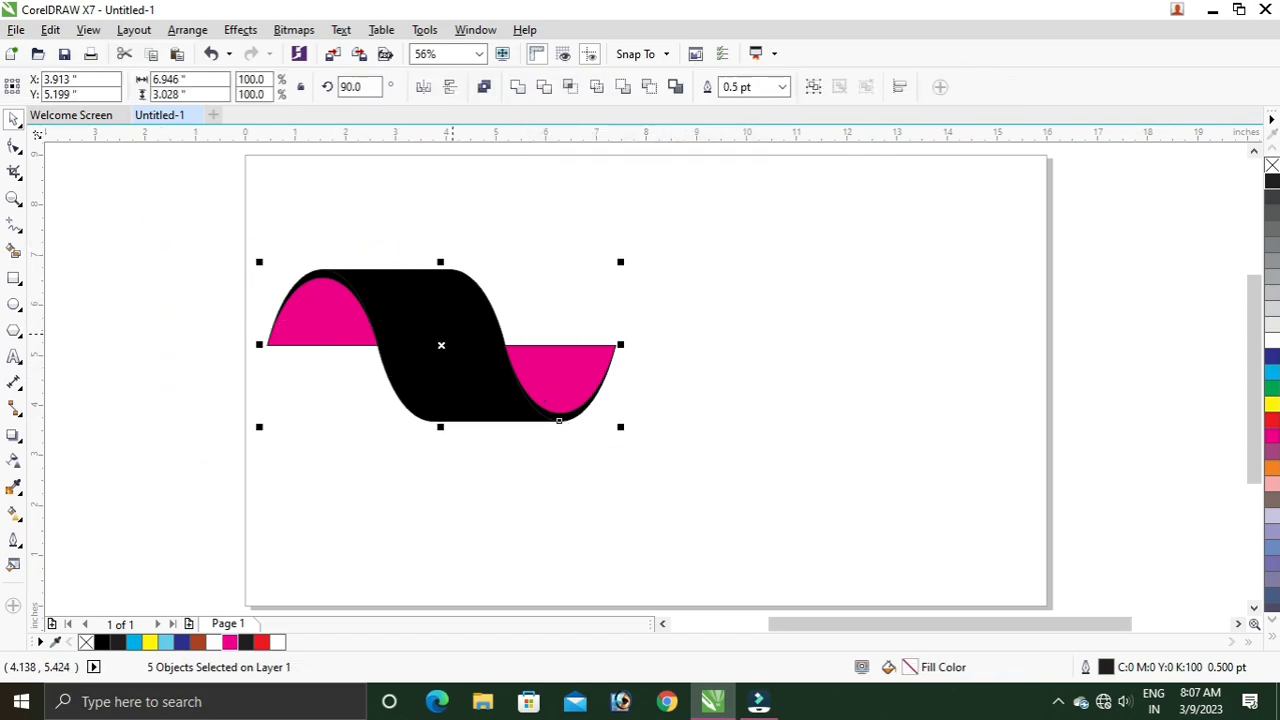
pyautogui.rightClick(452, 400)
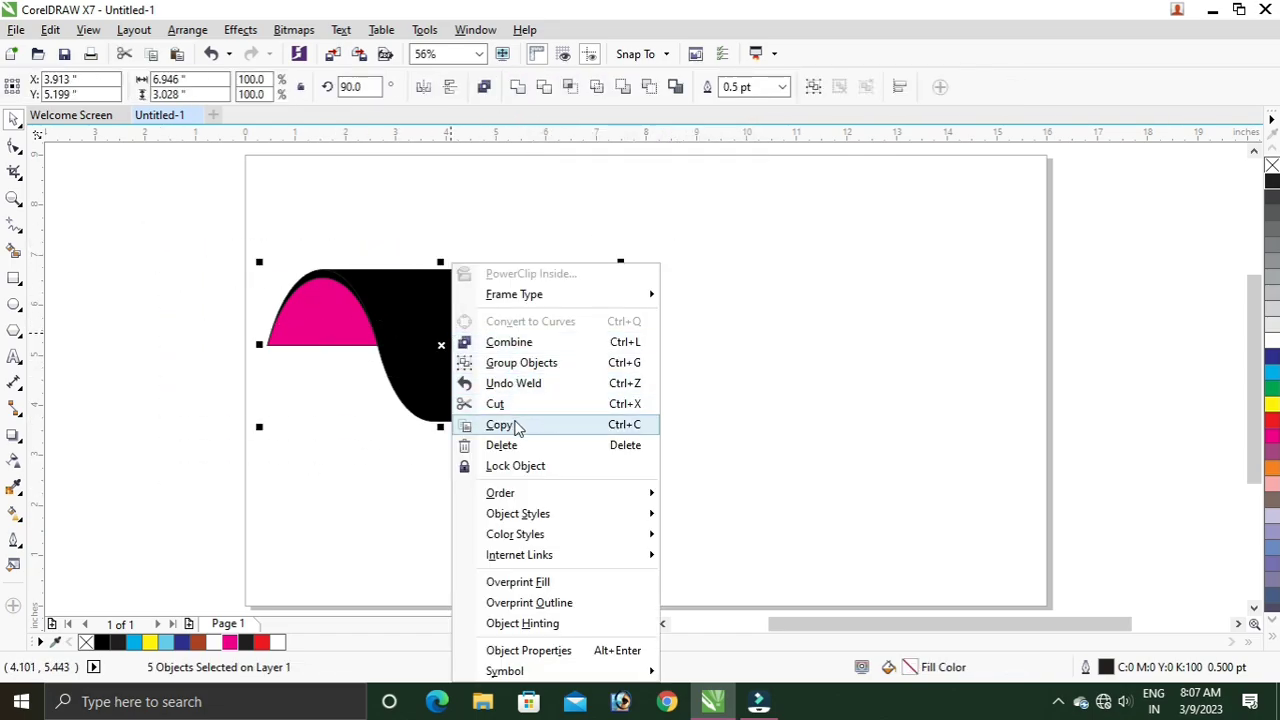
pyautogui.click(510, 426)
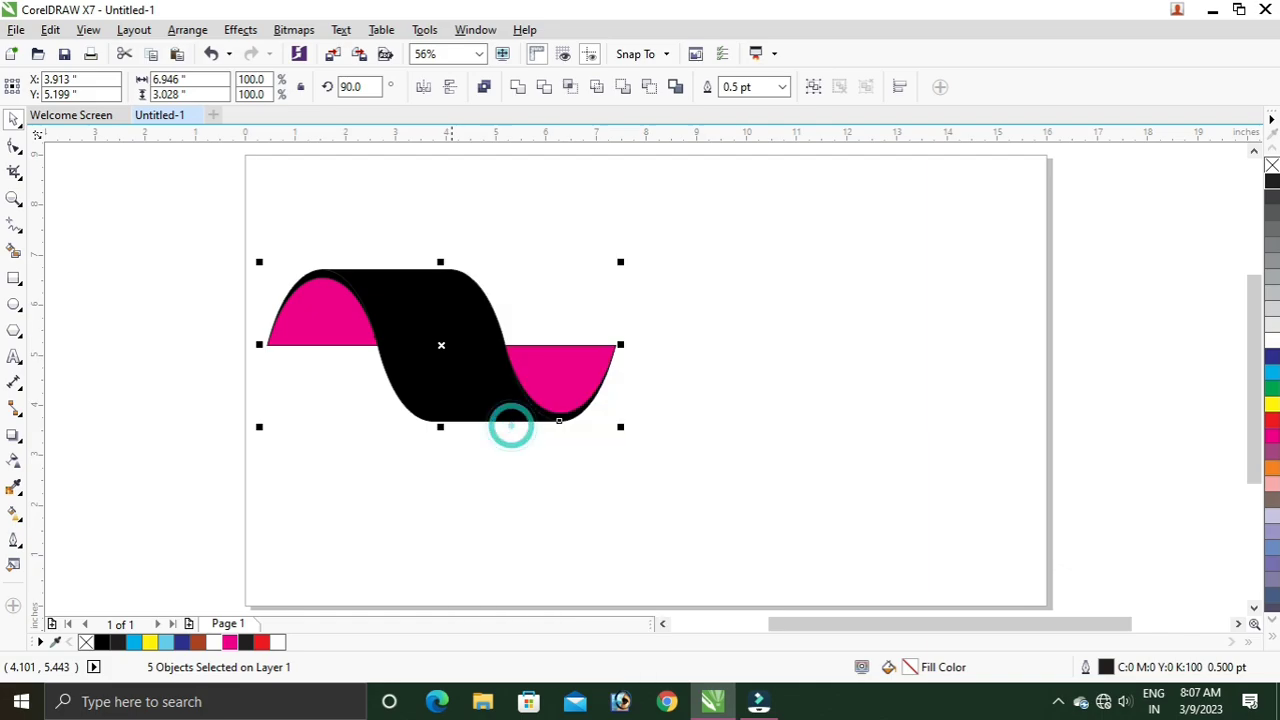
pyautogui.click(50, 29)
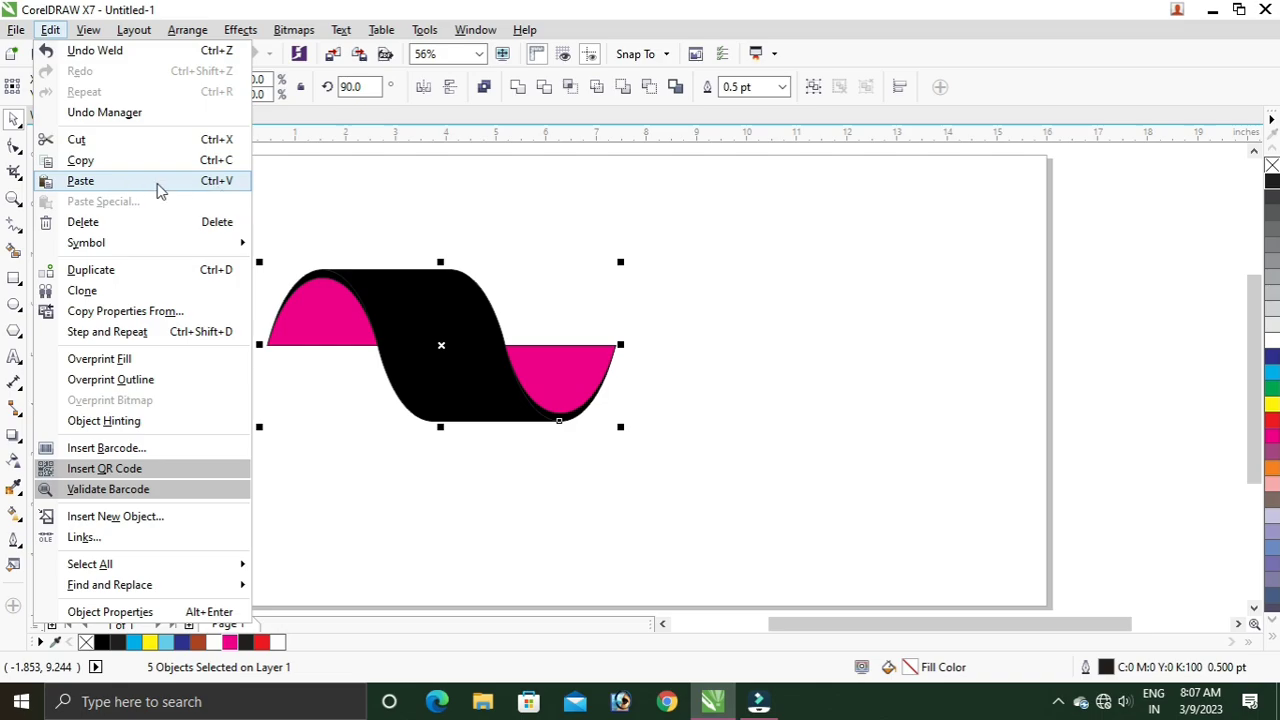
pyautogui.click(201, 184)
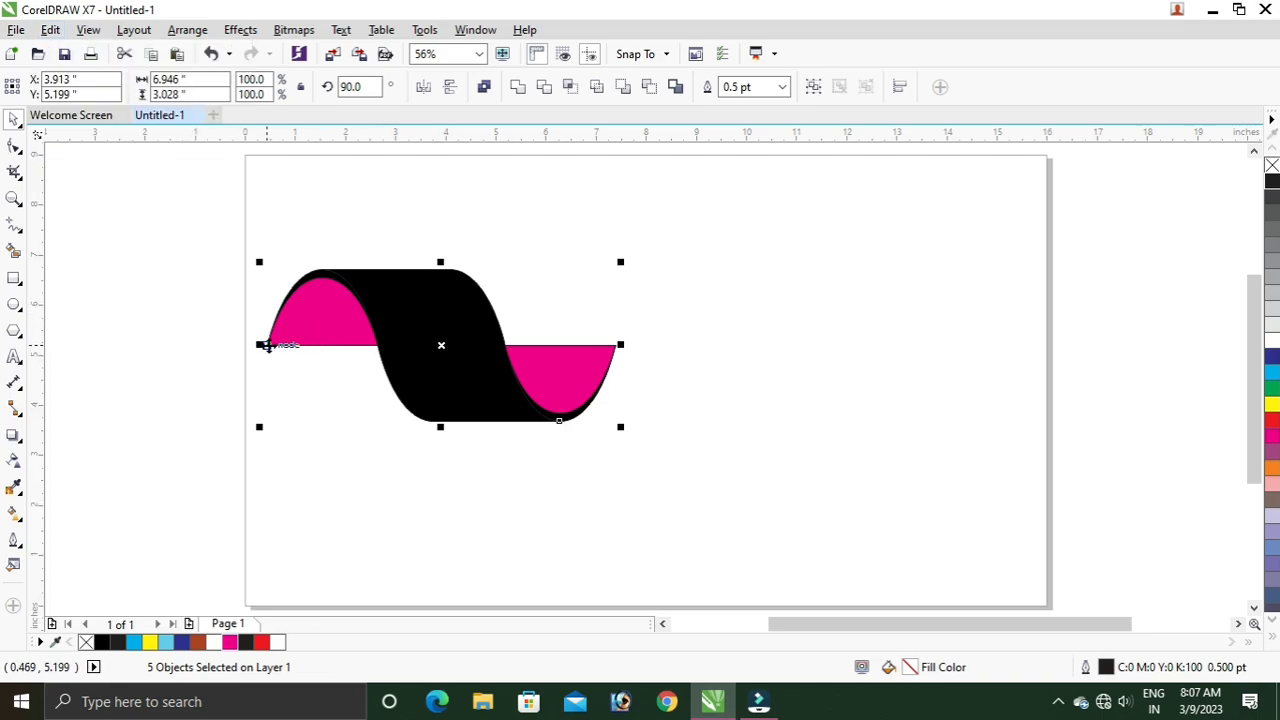
pyautogui.moveTo(268, 345); pyautogui.dragTo(505, 345)
pyautogui.click(152, 234)
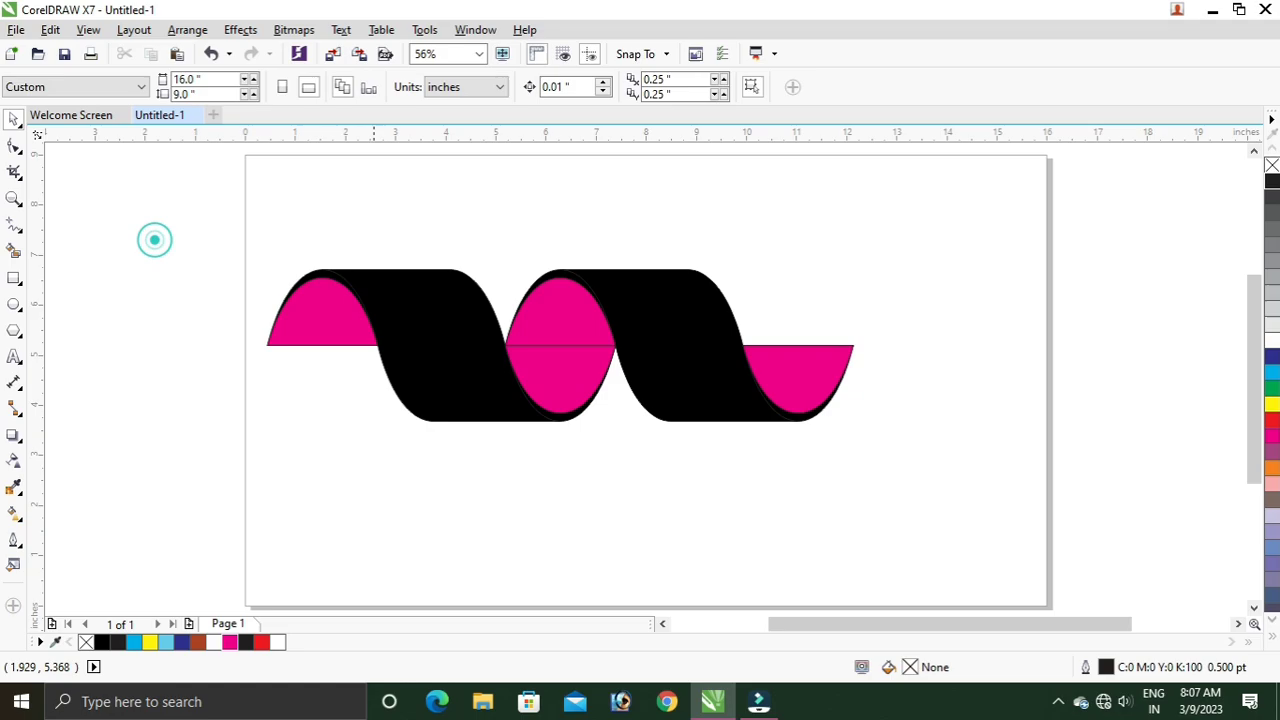
# - Weld the two touching magenta halves in the middle of the ribbon into one oval inner face
pyautogui.click(548, 396)
pyautogui.keyDown('shift'); pyautogui.click(565, 318); pyautogui.keyUp('shift')
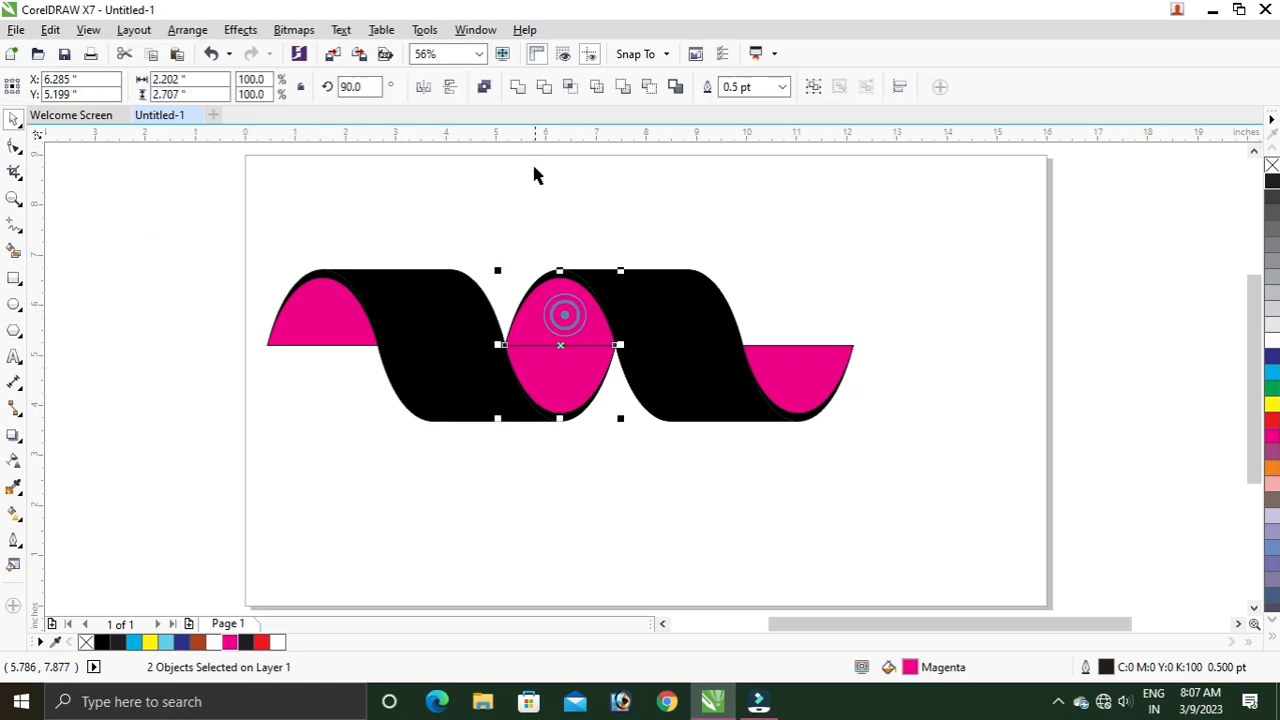
pyautogui.click(518, 88)
pyautogui.click(249, 236)
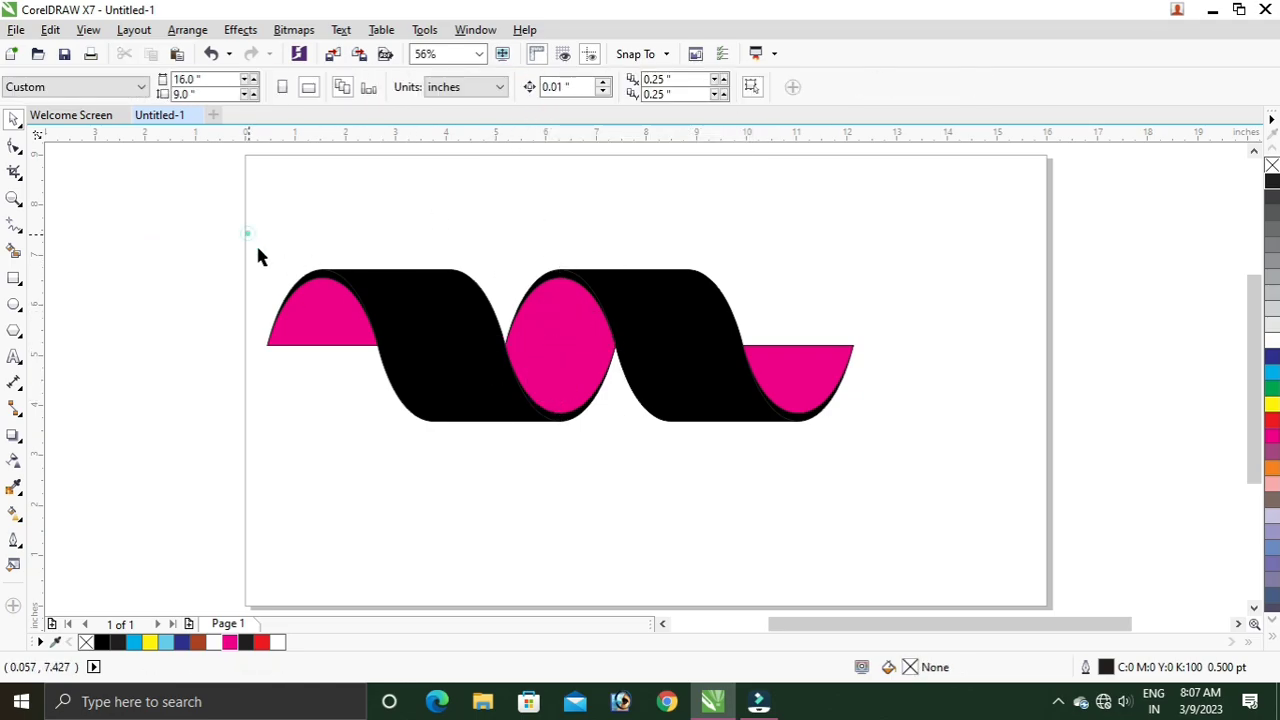
# - Give the left black band a vertical linear fountain fill with yellow in the middle and brown (C22 M84 Y100 K18) at its lower end
pyautogui.click(447, 348)
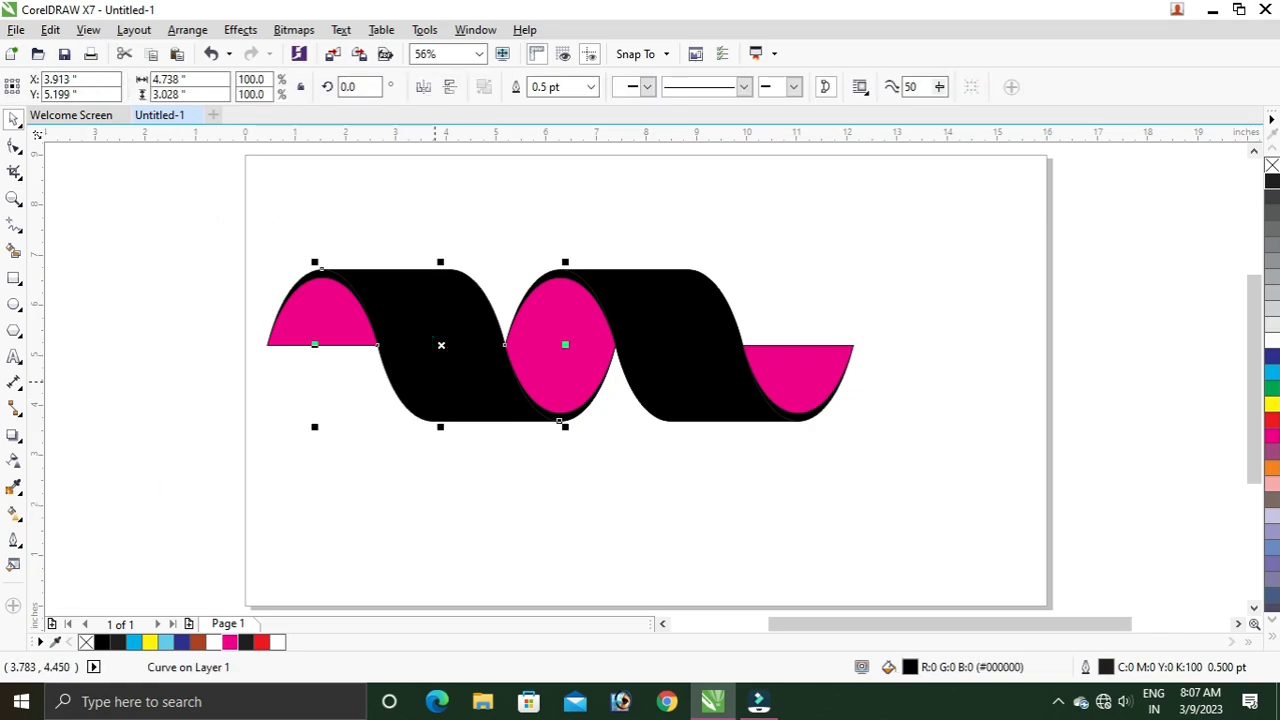
pyautogui.click(15, 513)
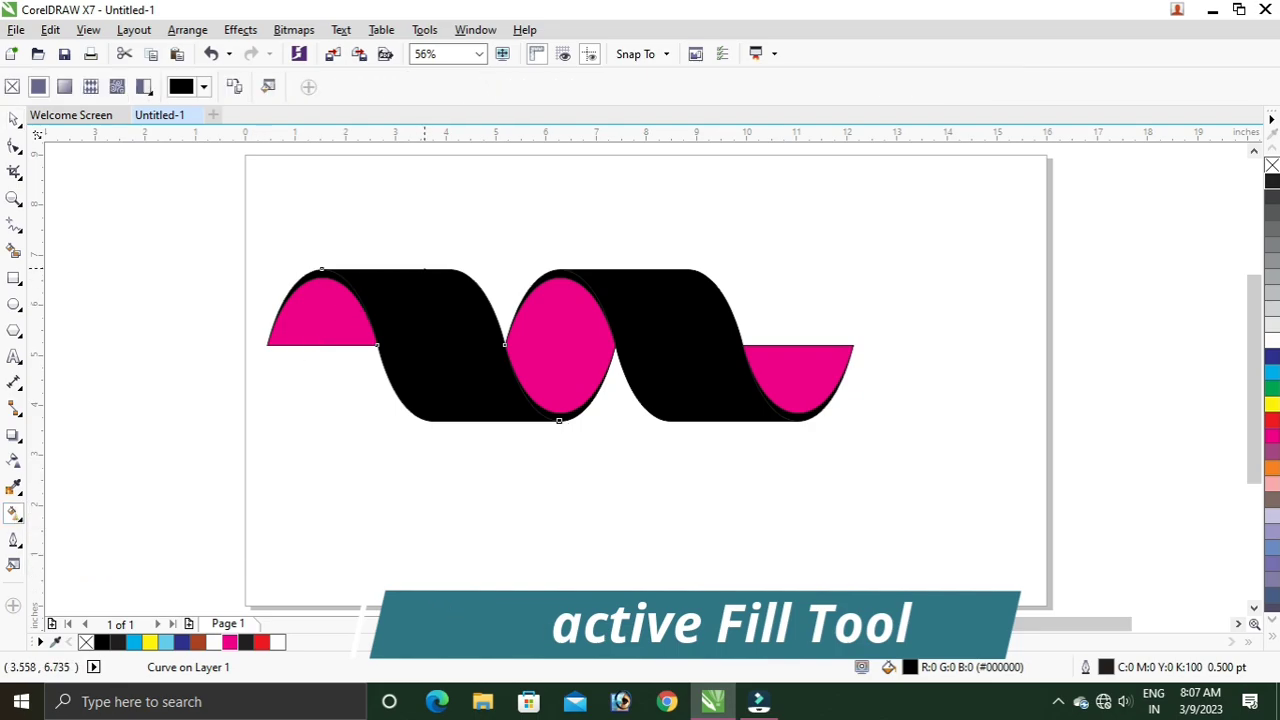
pyautogui.moveTo(423, 268); pyautogui.dragTo(425, 412)
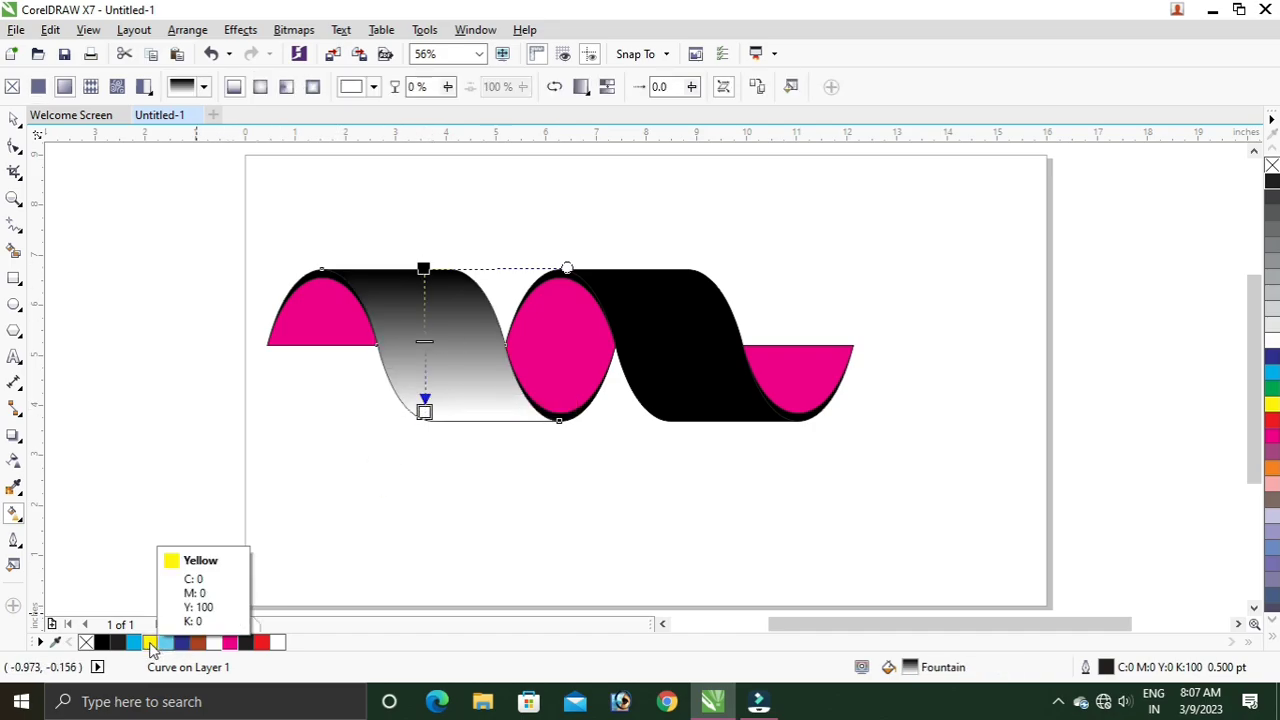
pyautogui.moveTo(150, 645); pyautogui.dragTo(424, 328)
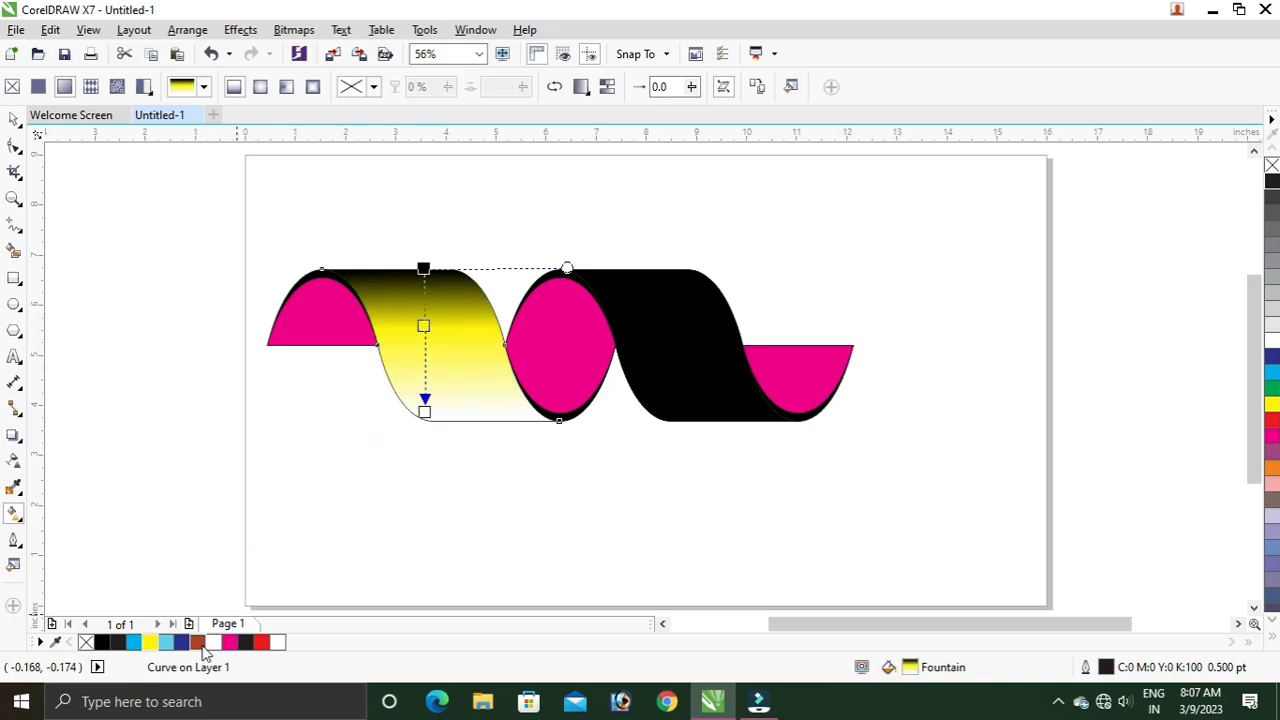
pyautogui.moveTo(199, 646); pyautogui.dragTo(424, 411)
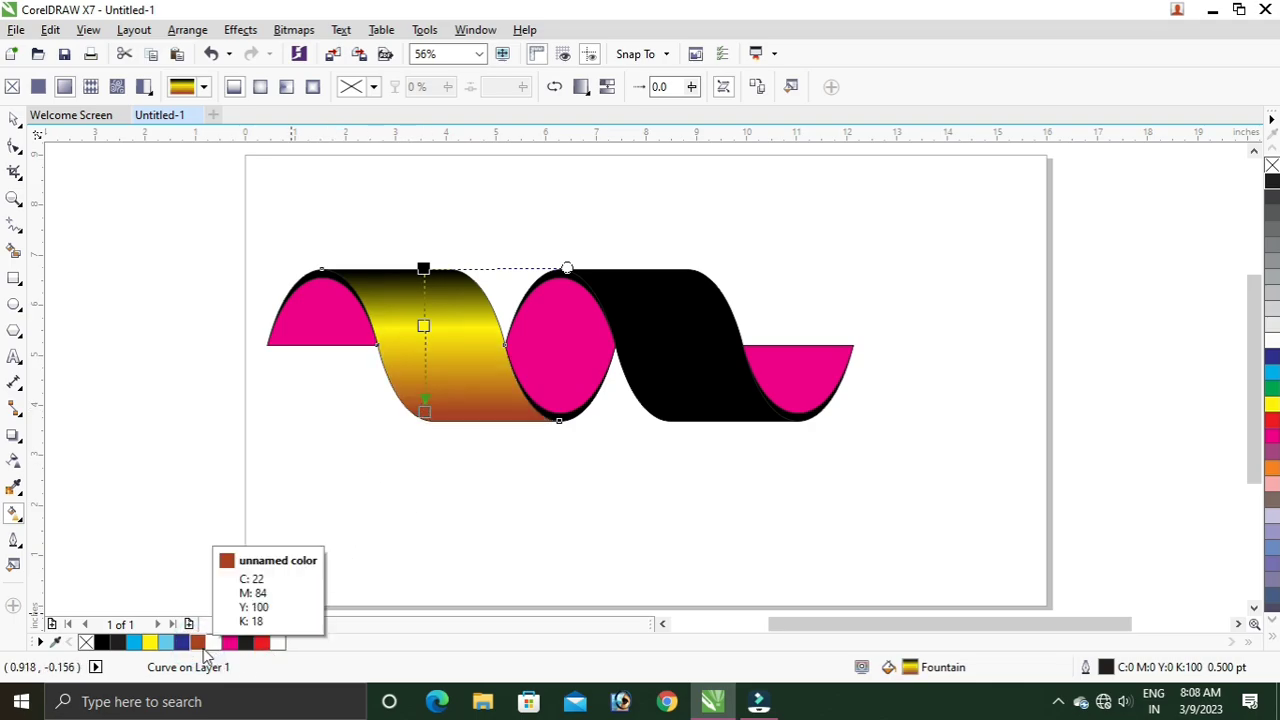
# - Recolour the left band's upper gradient node brown, place it above the band, and extend the end node to the lower edge
pyautogui.moveTo(200, 644); pyautogui.dragTo(416, 224)
pyautogui.moveTo(424, 411); pyautogui.dragTo(431, 420)
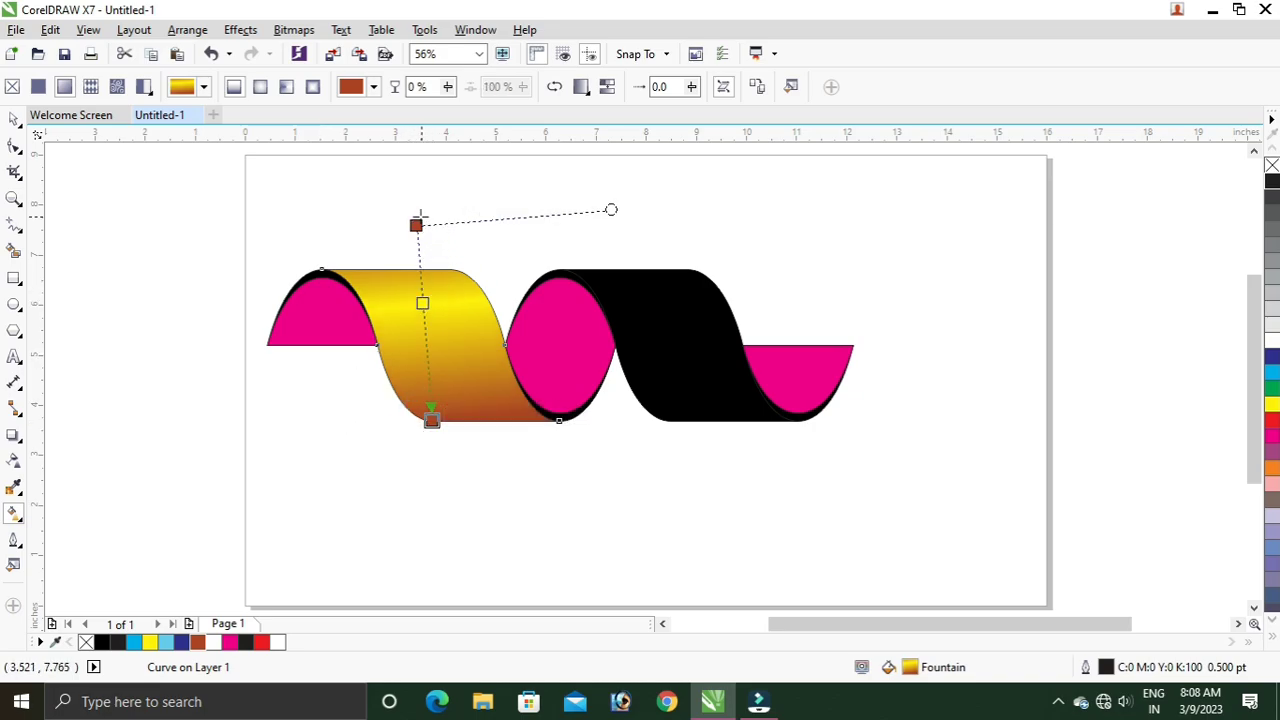
pyautogui.moveTo(416, 224); pyautogui.dragTo(422, 218)
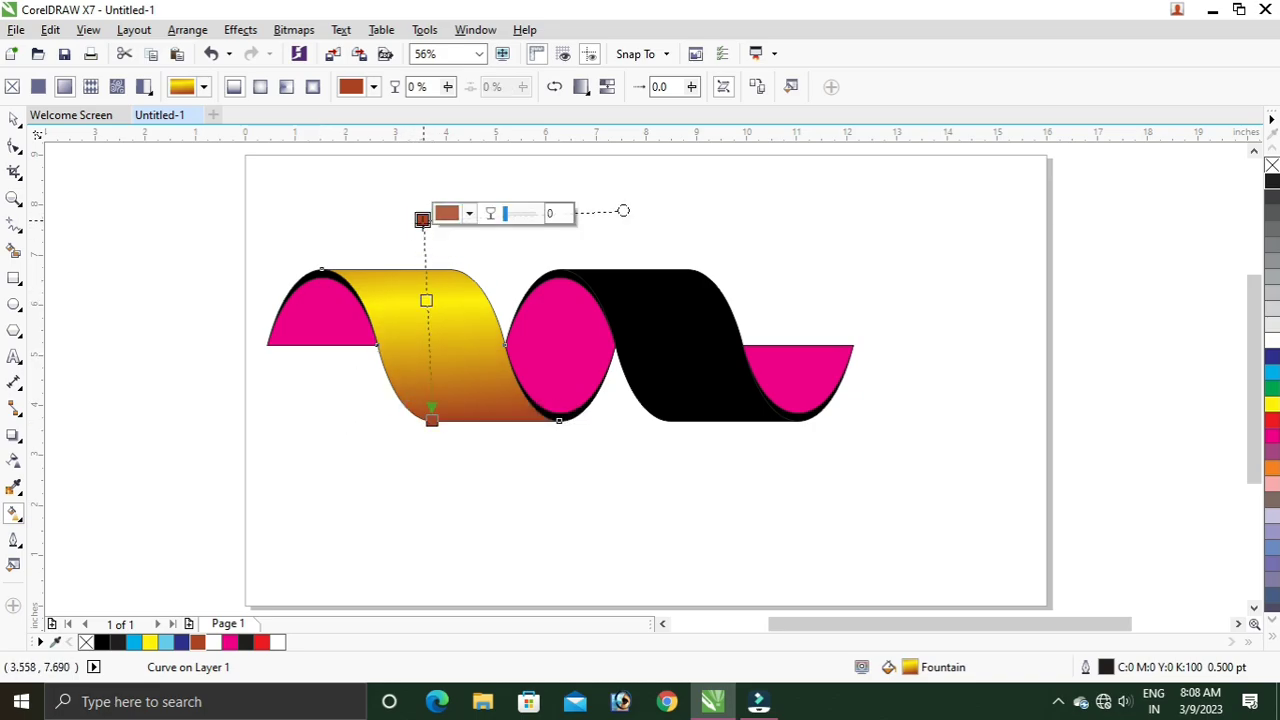
pyautogui.click(336, 391)
pyautogui.click(431, 363)
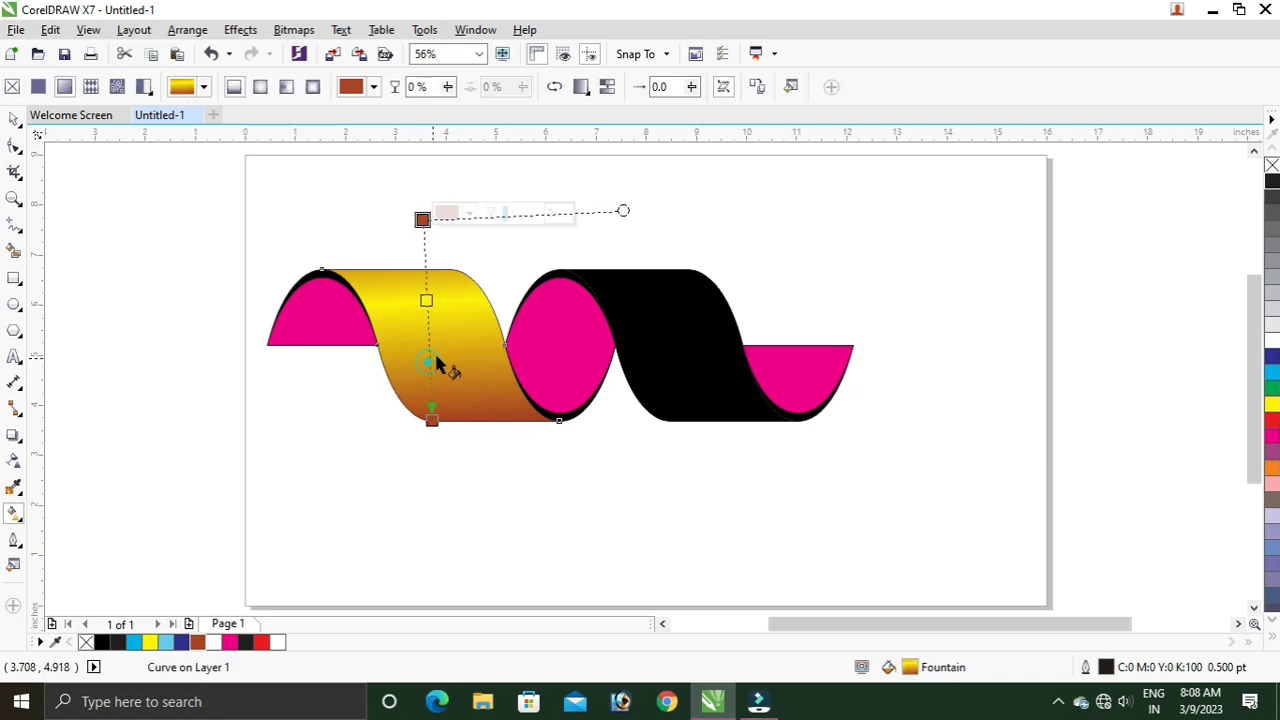
# - Repeat the yellow-brown fountain fill on the right black band
pyautogui.click(14, 119)
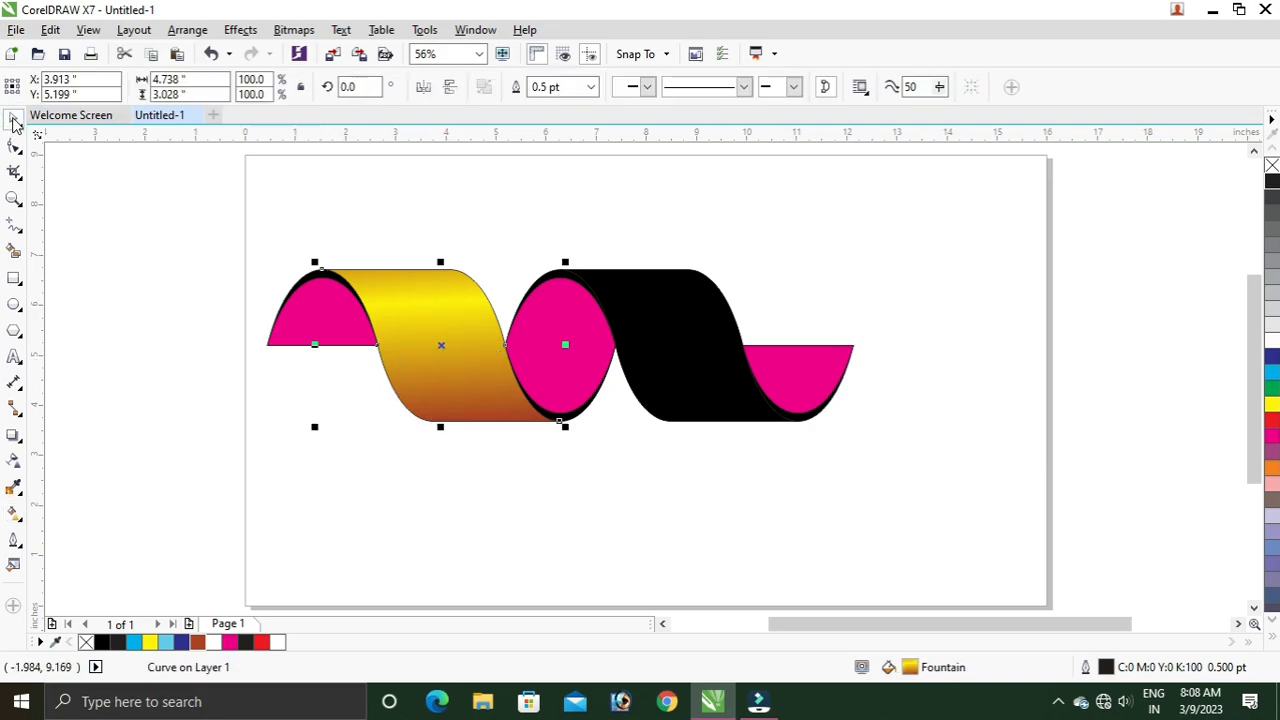
pyautogui.press('g')
pyautogui.click(689, 357)
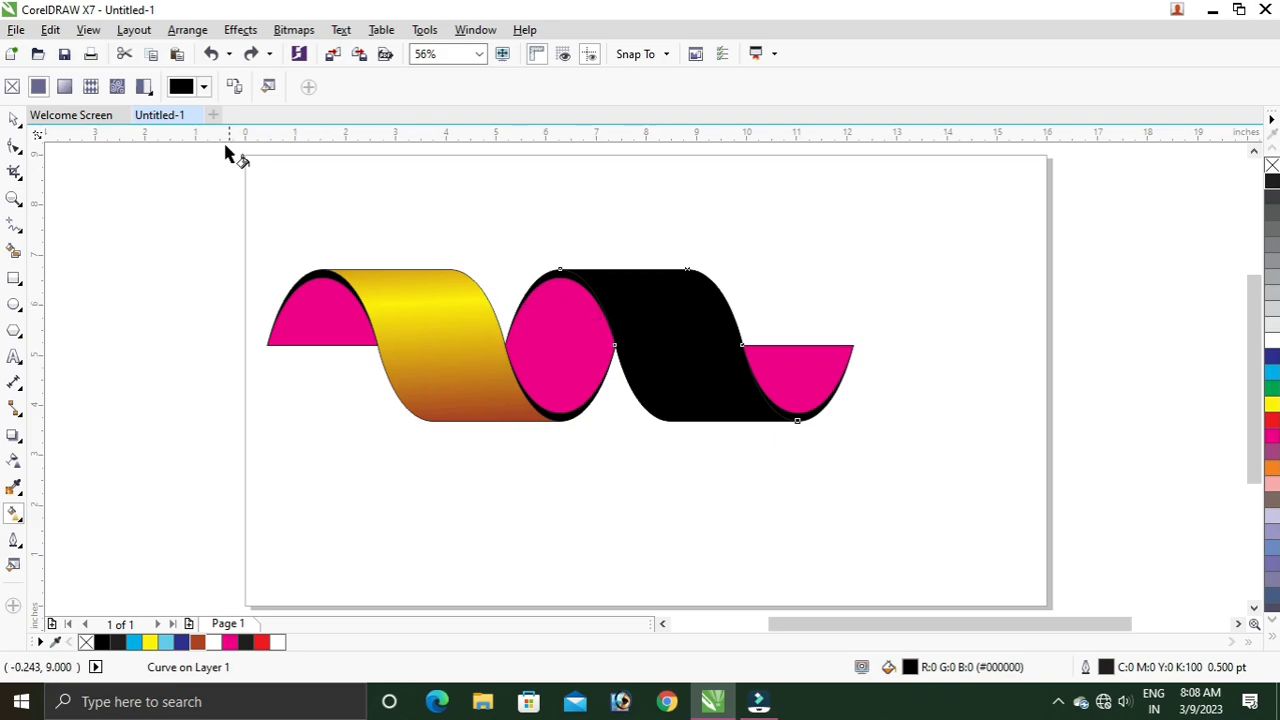
pyautogui.click(88, 30)
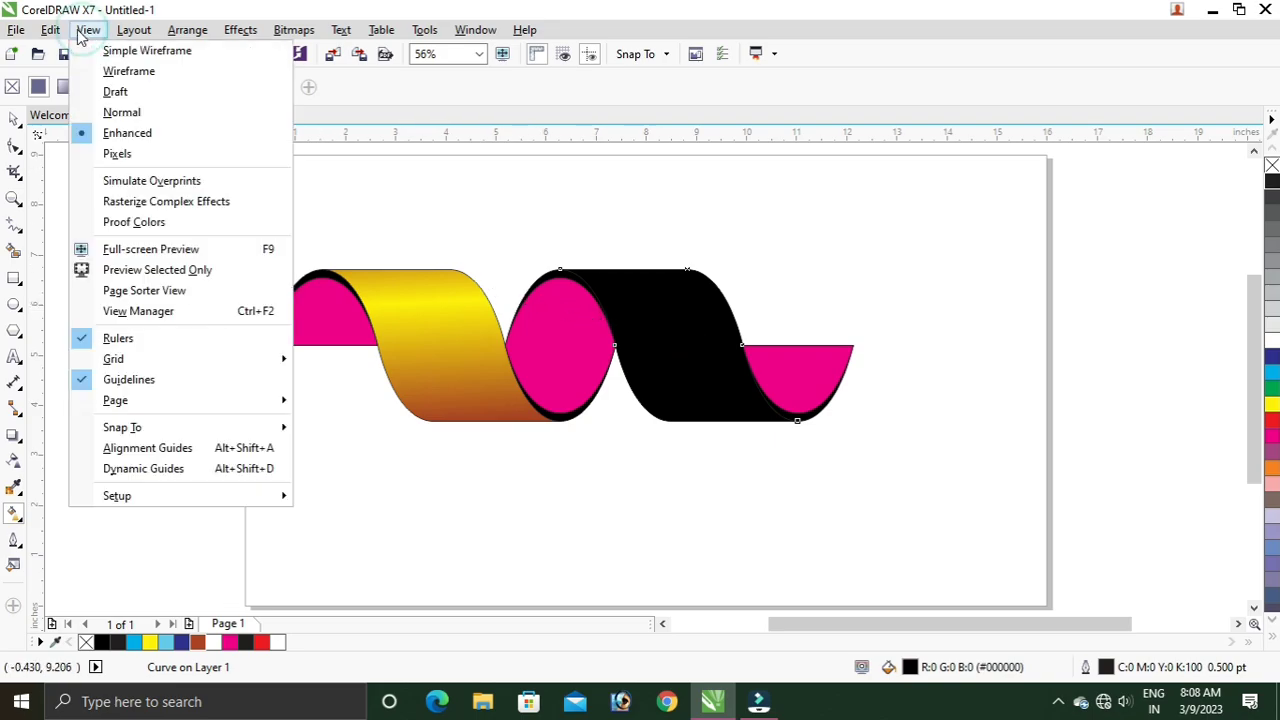
pyautogui.moveTo(59, 36)
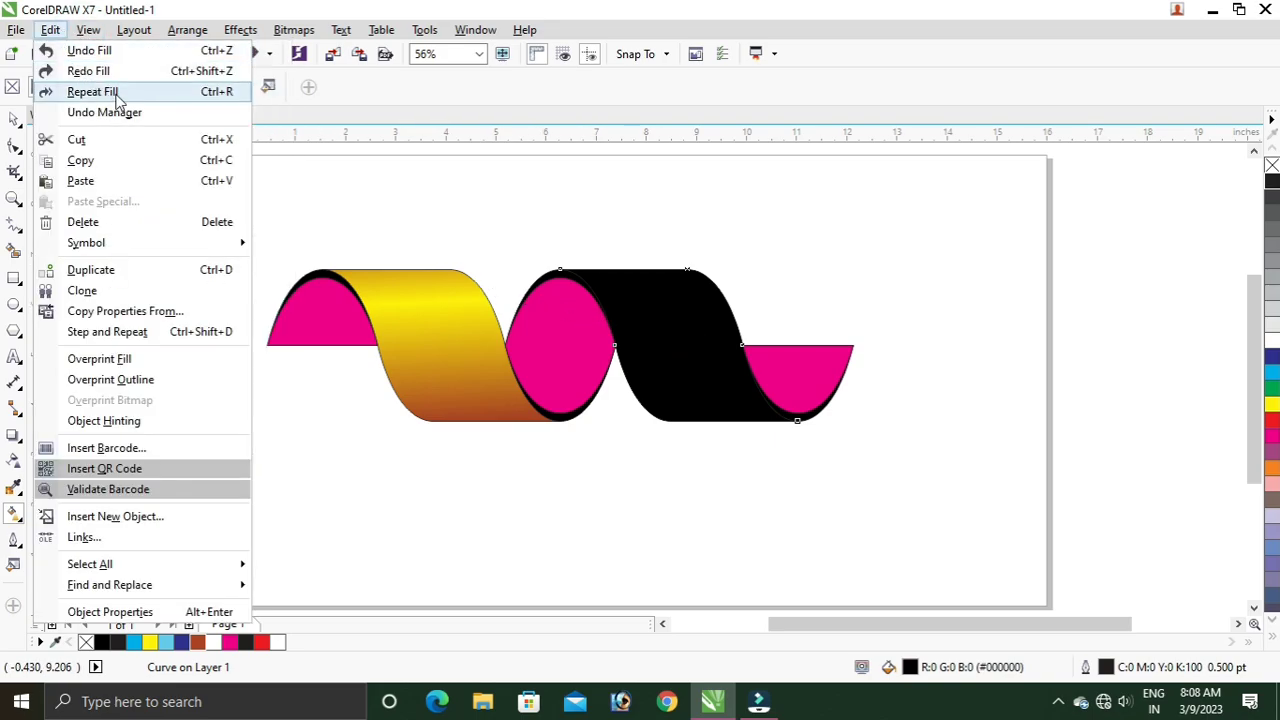
pyautogui.click(193, 100)
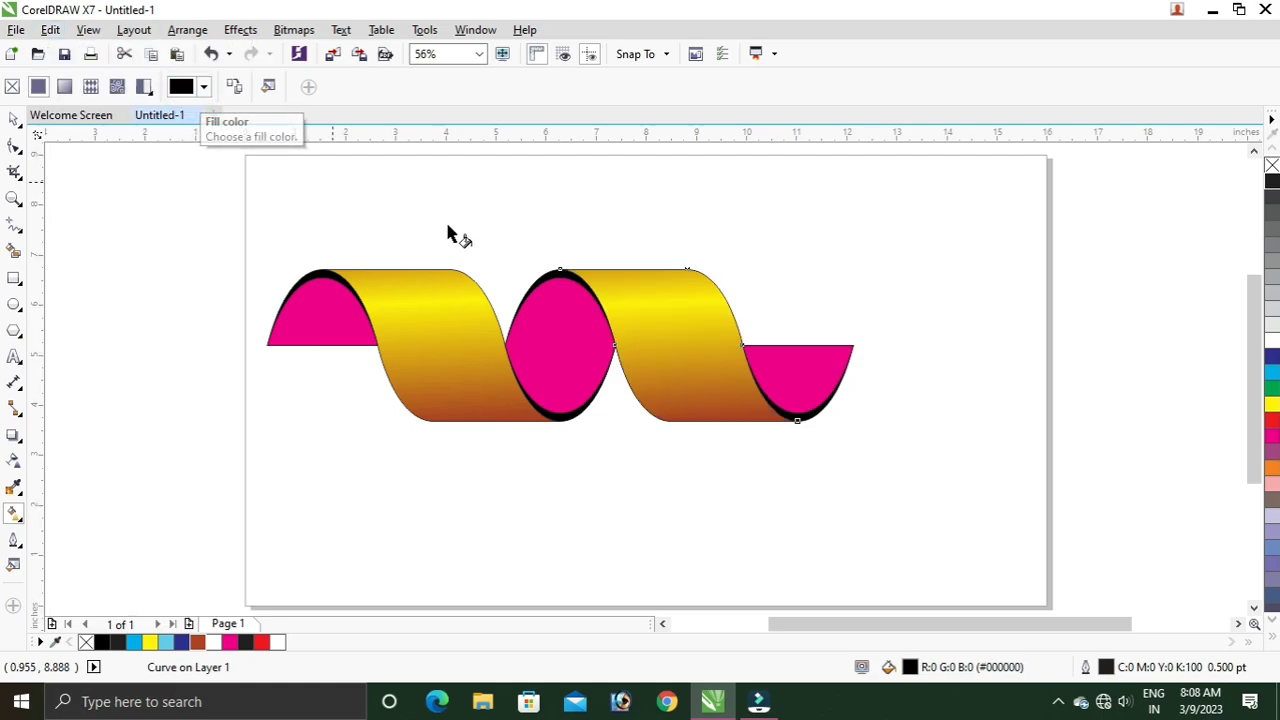
# - Apply the same yellow-brown fountain fill to the half-oval magenta inner face at the ribbon's right end
pyautogui.click(780, 380)
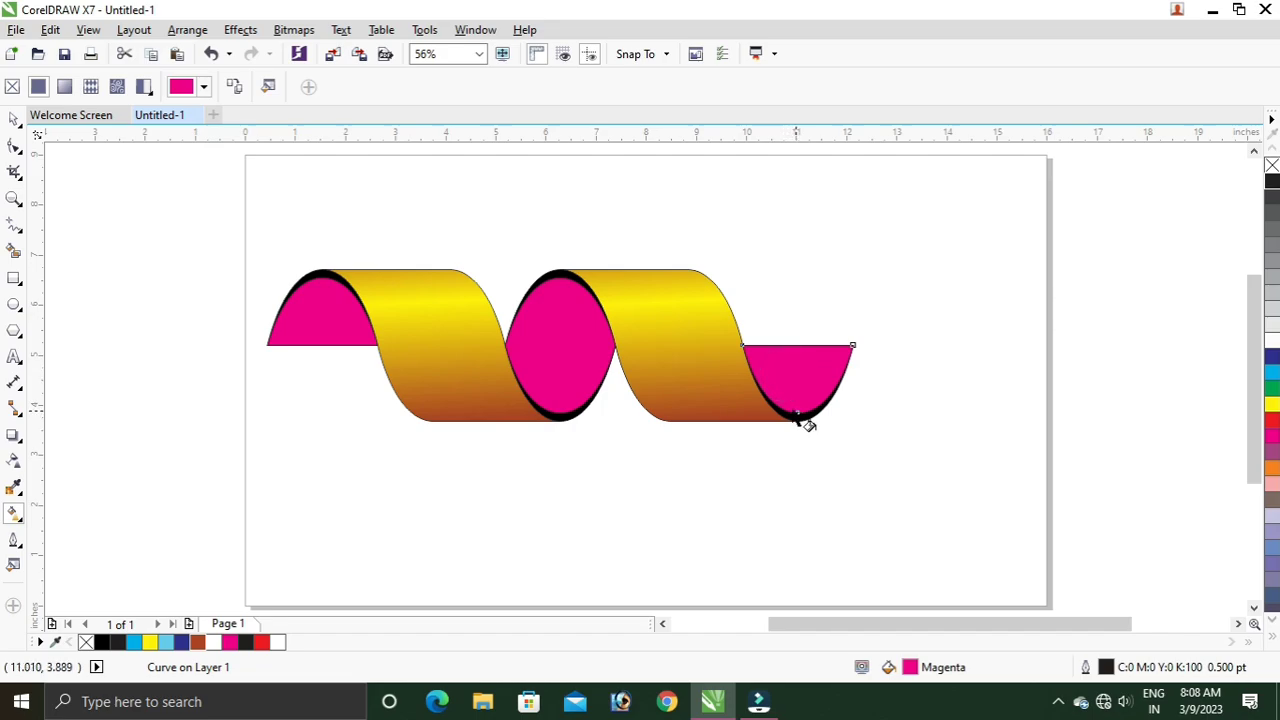
pyautogui.moveTo(797, 413); pyautogui.dragTo(797, 344)
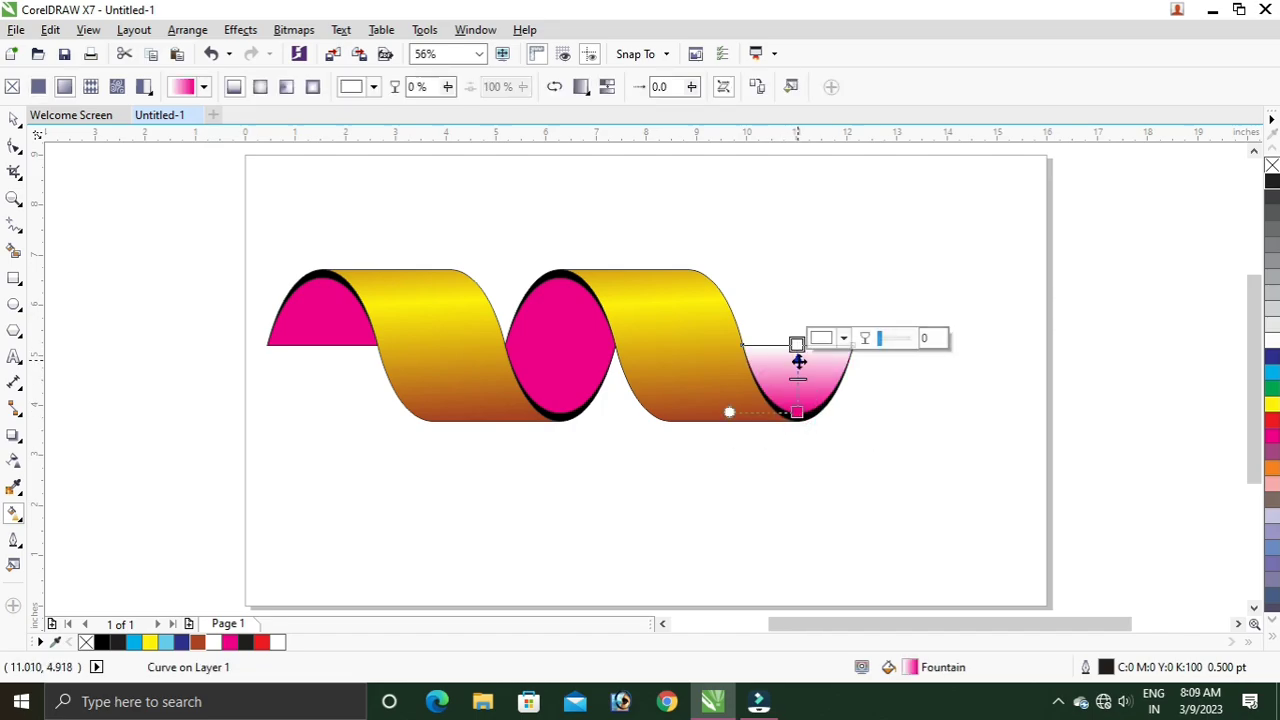
pyautogui.hotkey('ctrl', 'z')
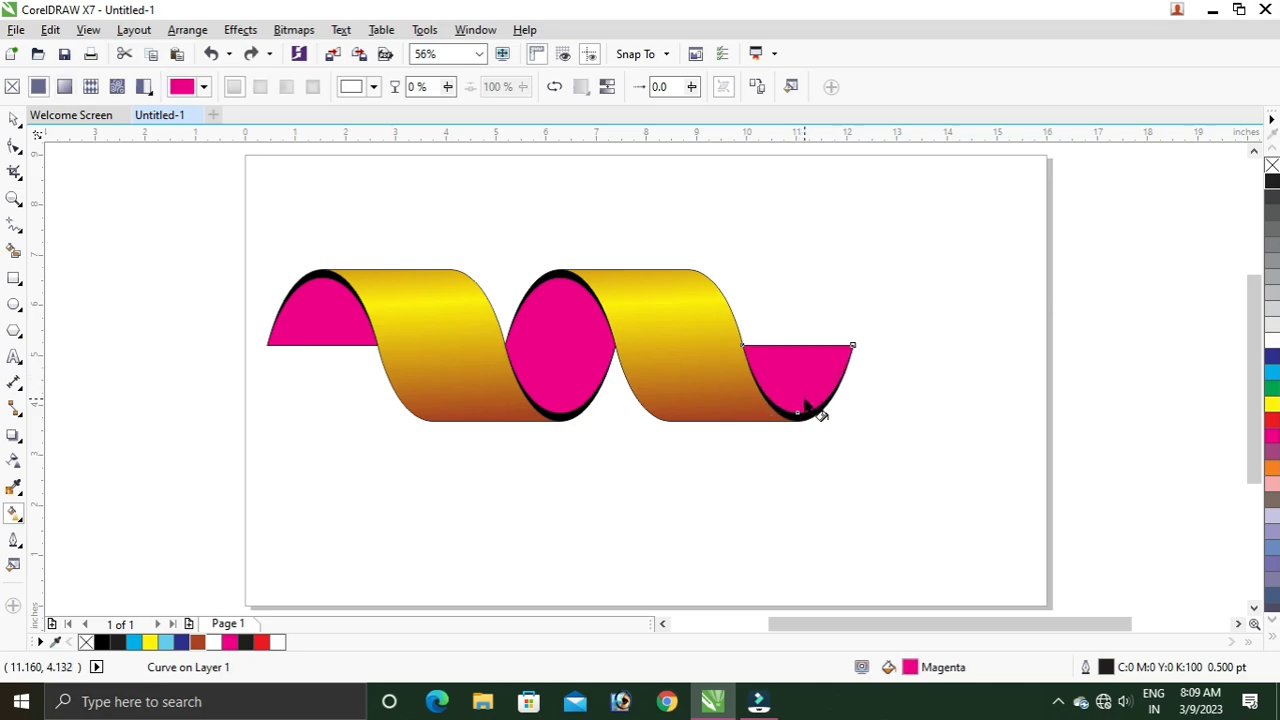
pyautogui.hotkey('ctrl', 'shift', 'z')
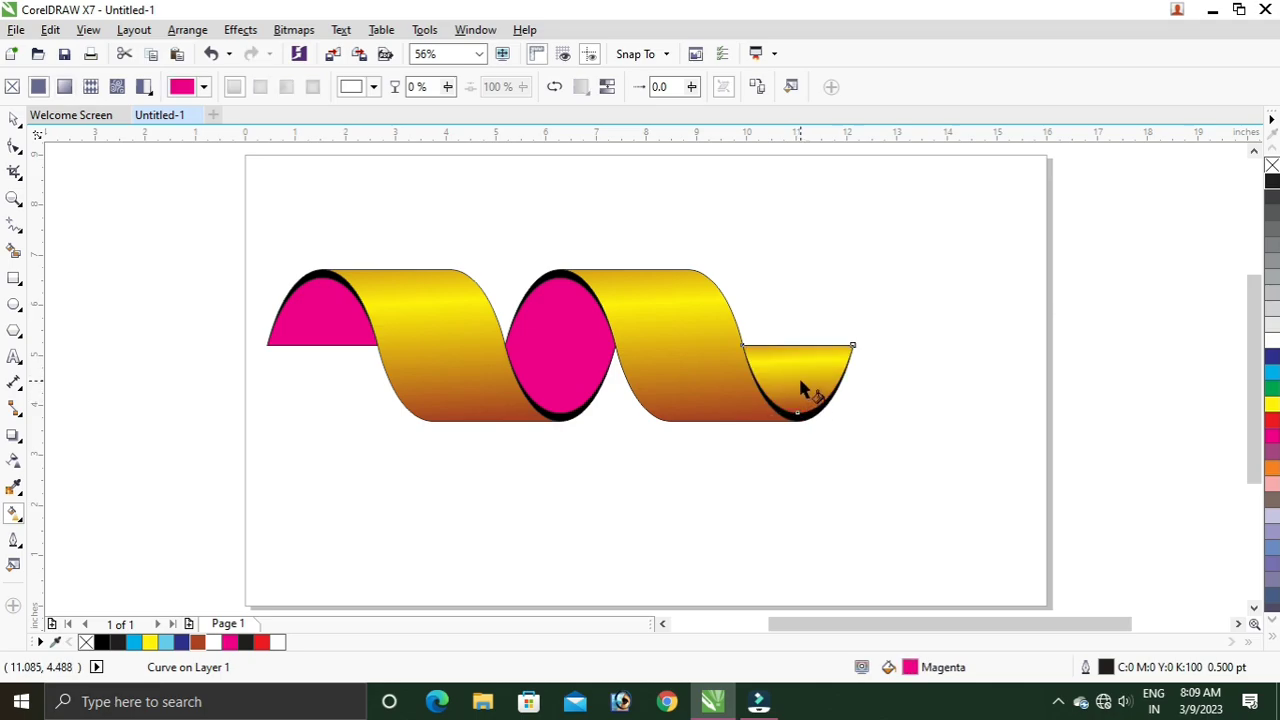
# - Apply the yellow-brown fountain fill to the middle magenta oval, with the gradient running from its upper edge to its lower edge
pyautogui.click(556, 368)
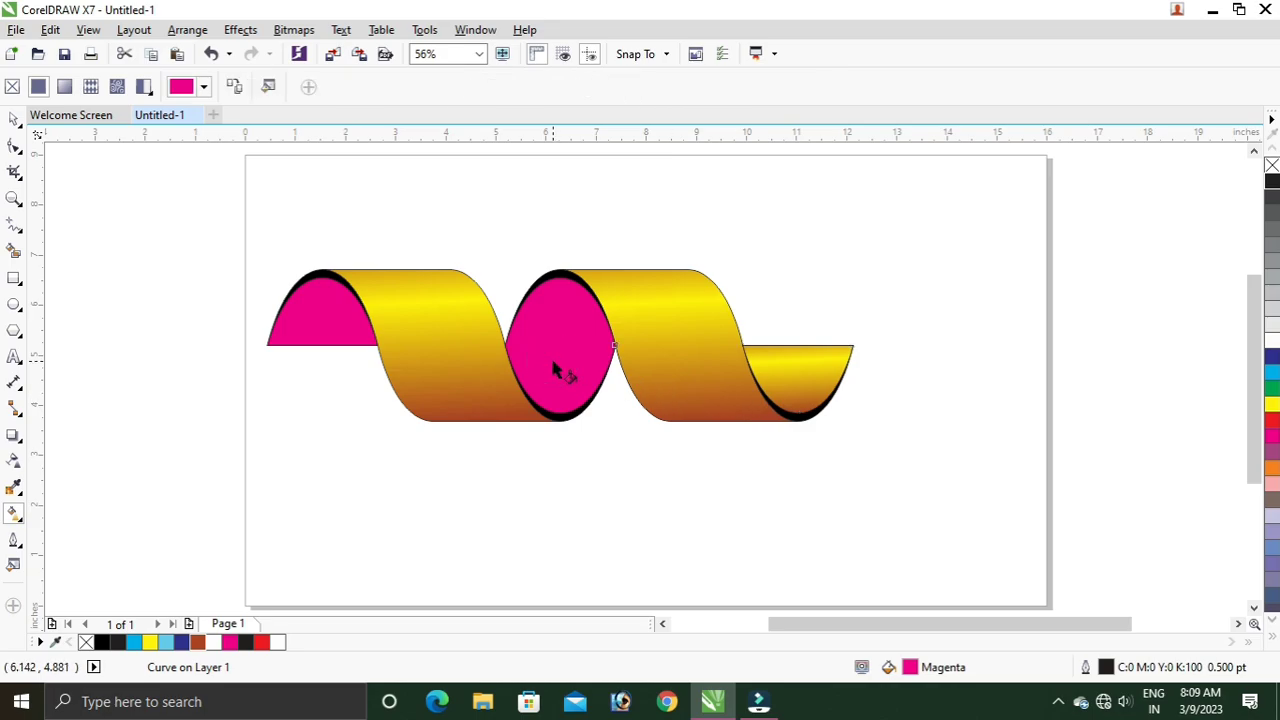
pyautogui.click(556, 367)
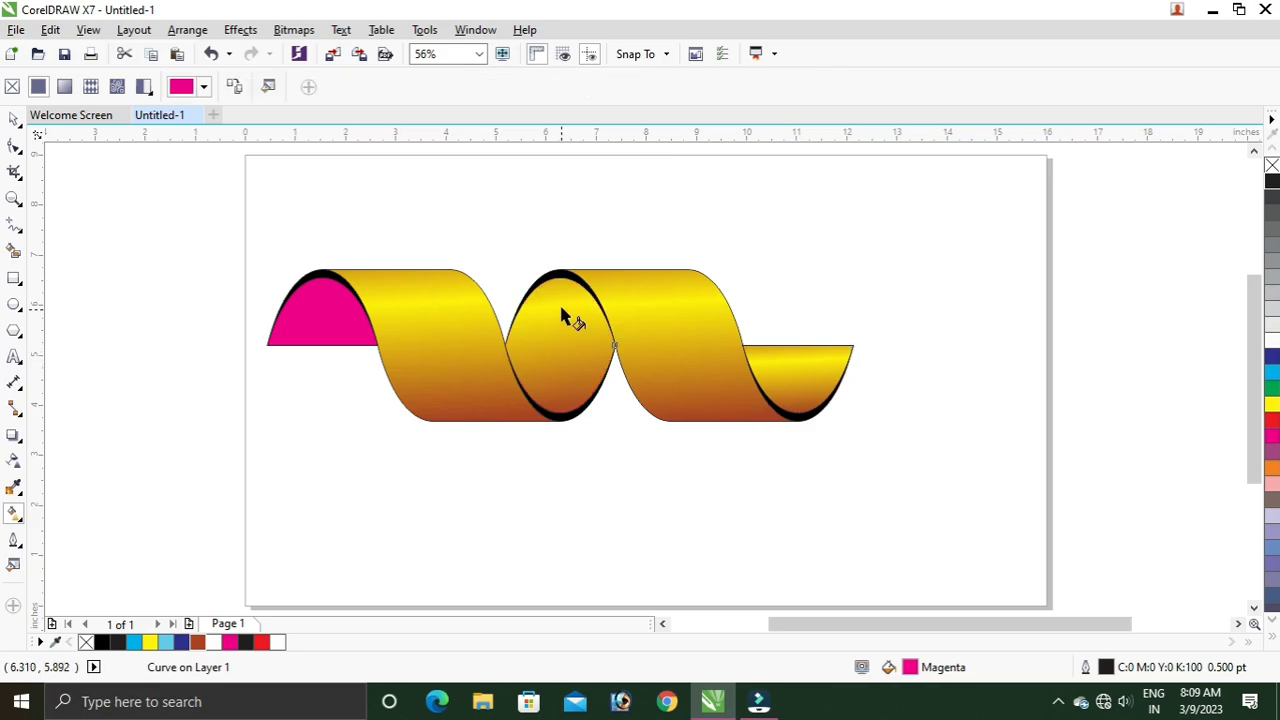
pyautogui.moveTo(560, 278); pyautogui.dragTo(566, 410)
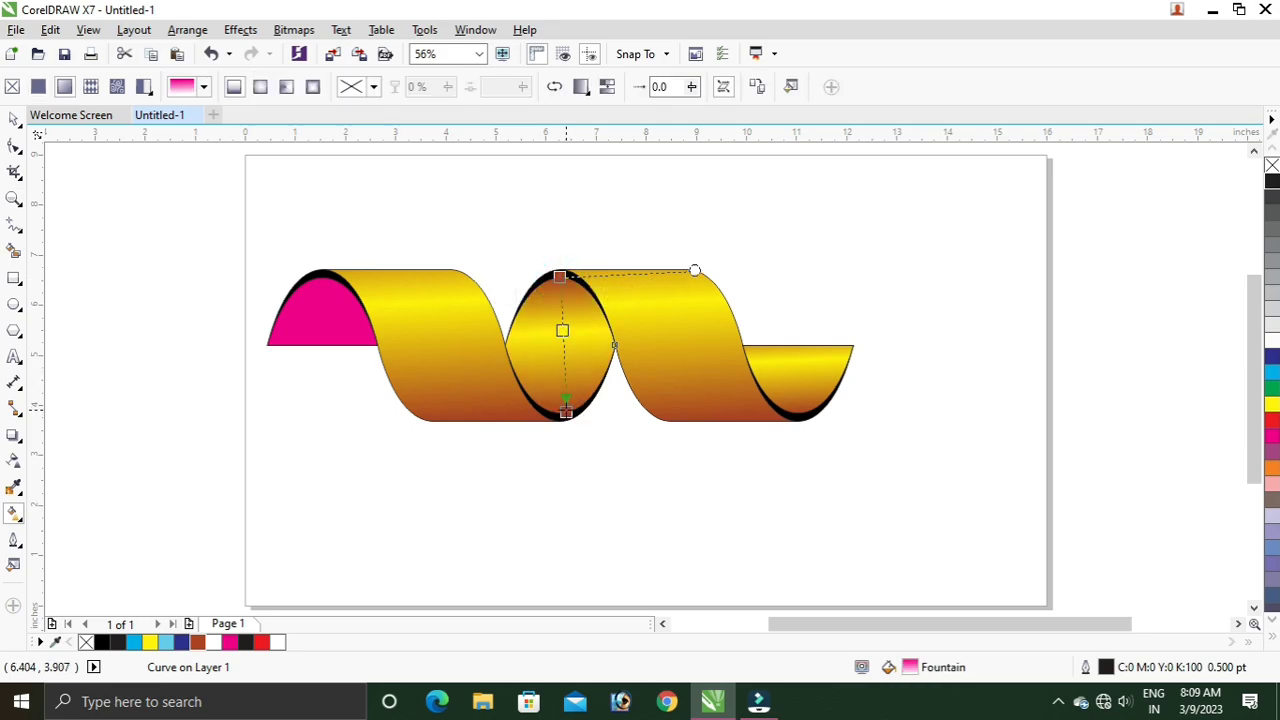
# - Shift the middle oval's yellow gradient node to 68%, raise the start node above the oval, and lower the end node to the band's edge
pyautogui.doubleClick(563, 341)
pyautogui.moveTo(563, 341); pyautogui.dragTo(563, 368)
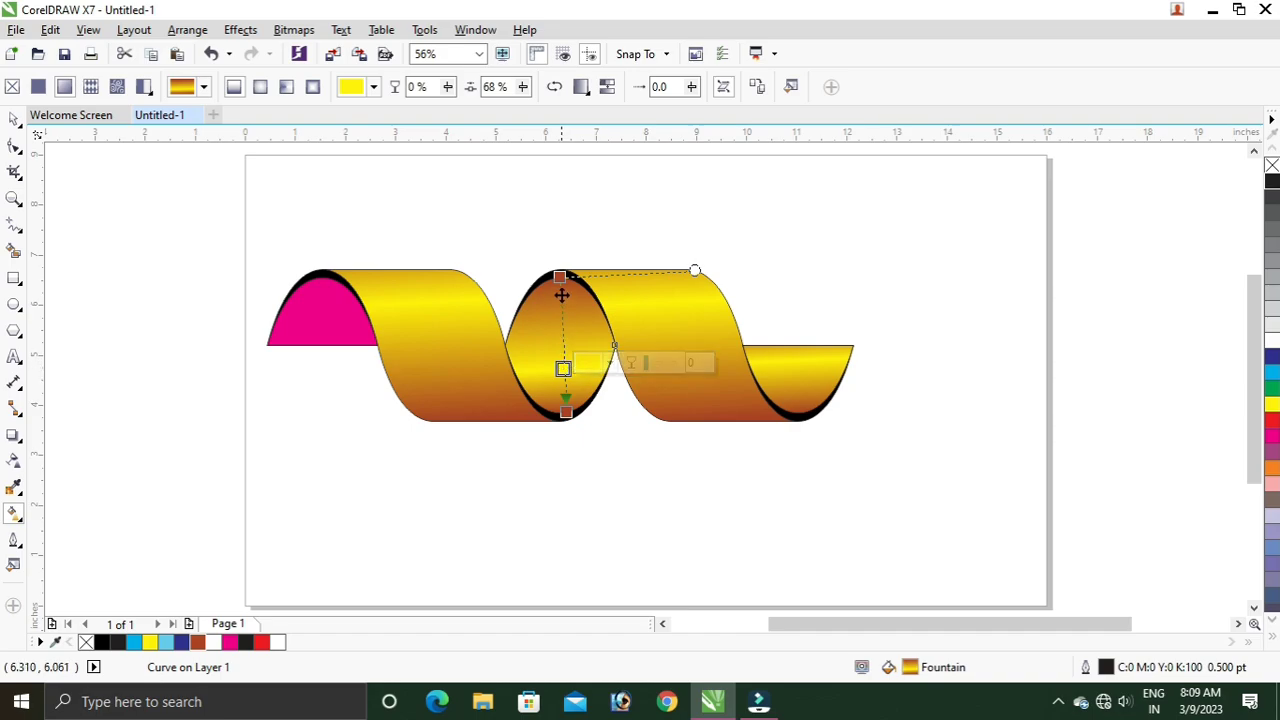
pyautogui.moveTo(560, 277); pyautogui.dragTo(560, 248)
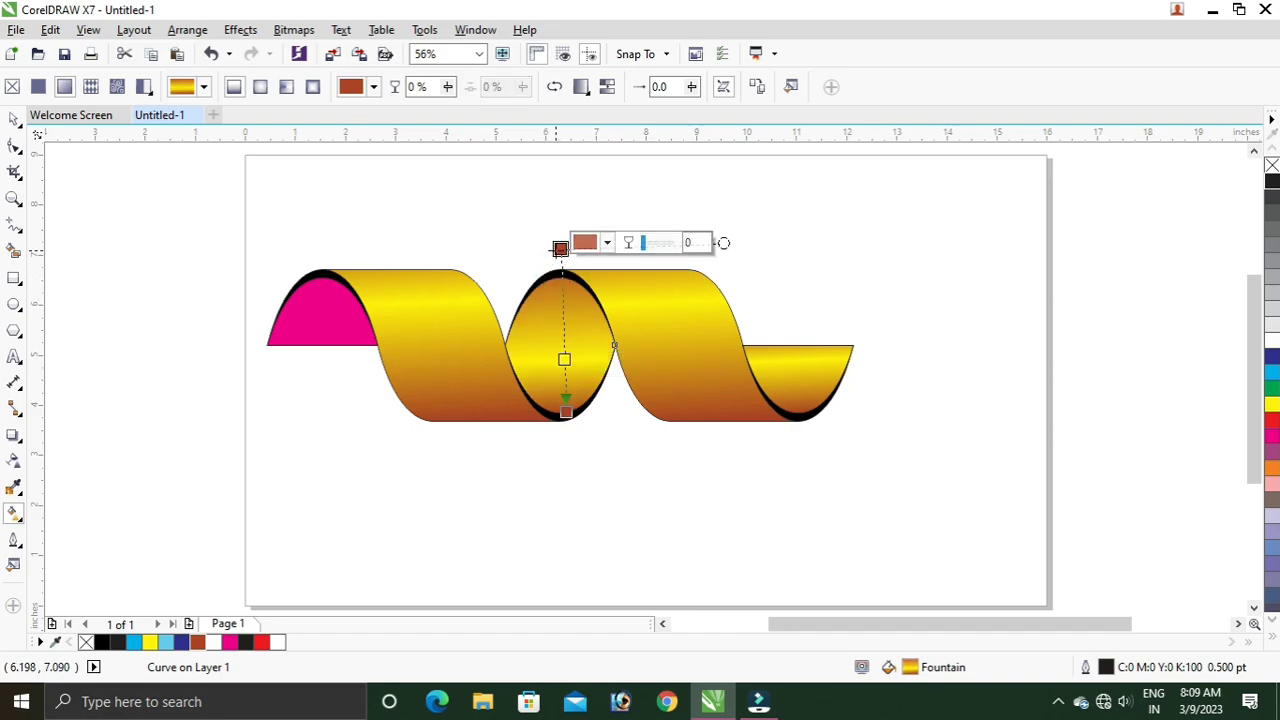
pyautogui.moveTo(566, 411); pyautogui.dragTo(564, 419)
pyautogui.click(564, 419)
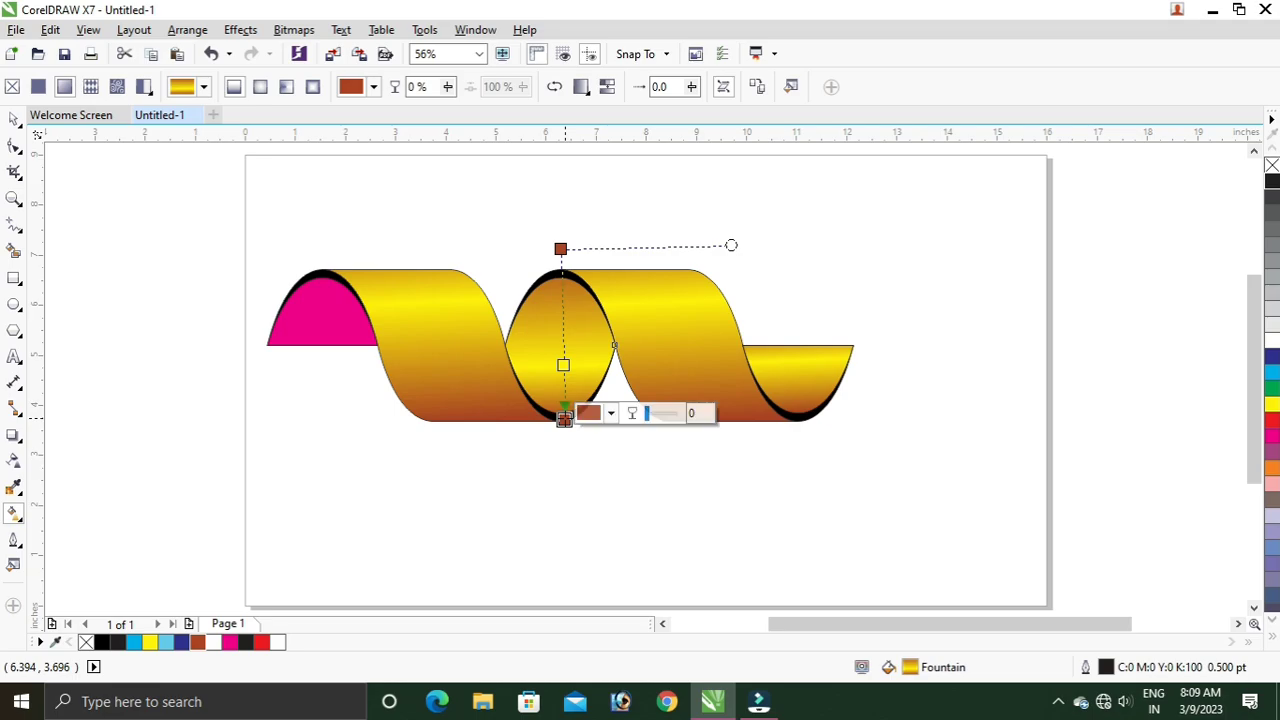
# - Repeat the fountain fill on the left magenta inner face and extend its gradient end node below the straight lower edge
pyautogui.click(343, 328)
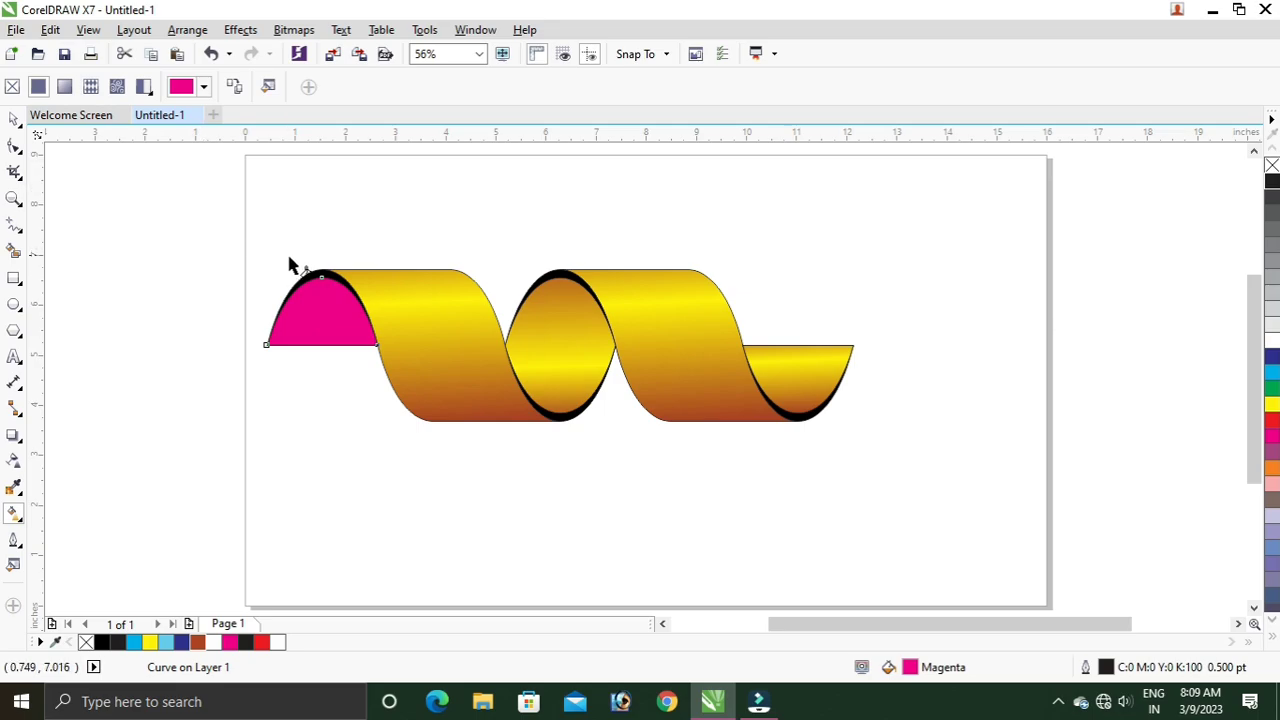
pyautogui.hotkey('ctrl', 'r')
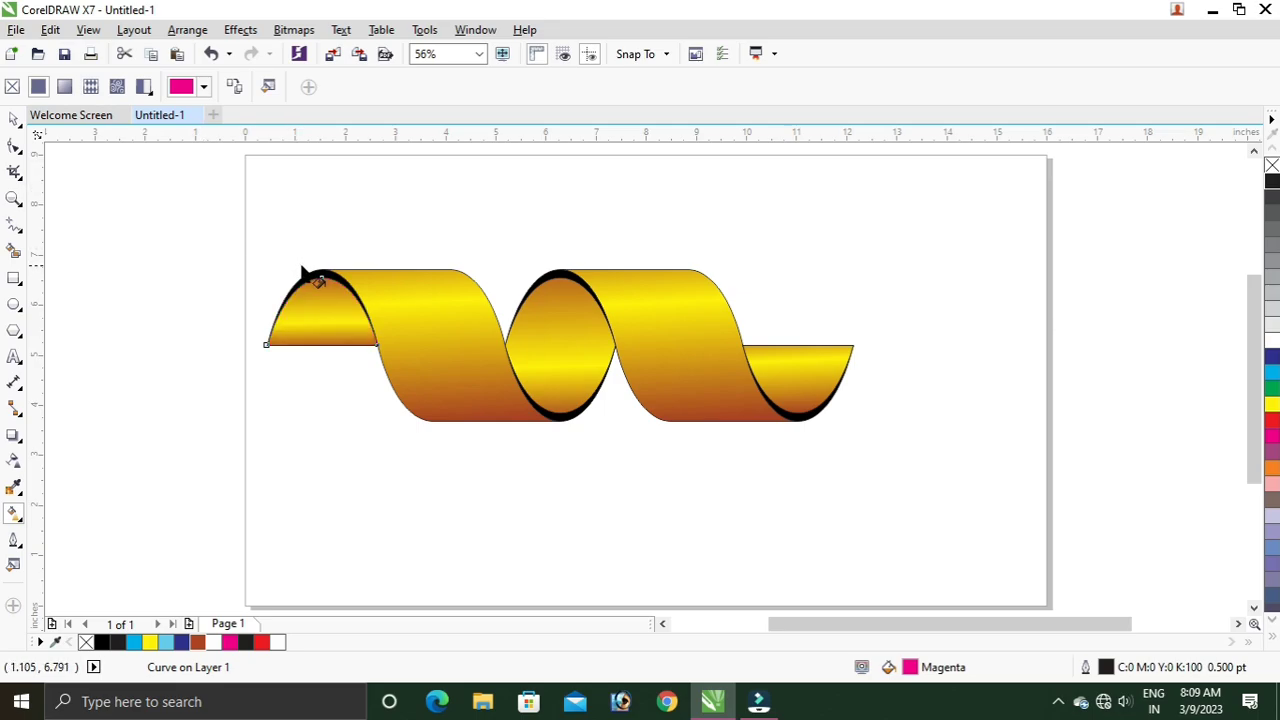
pyautogui.click(328, 327)
pyautogui.moveTo(327, 346); pyautogui.dragTo(327, 361)
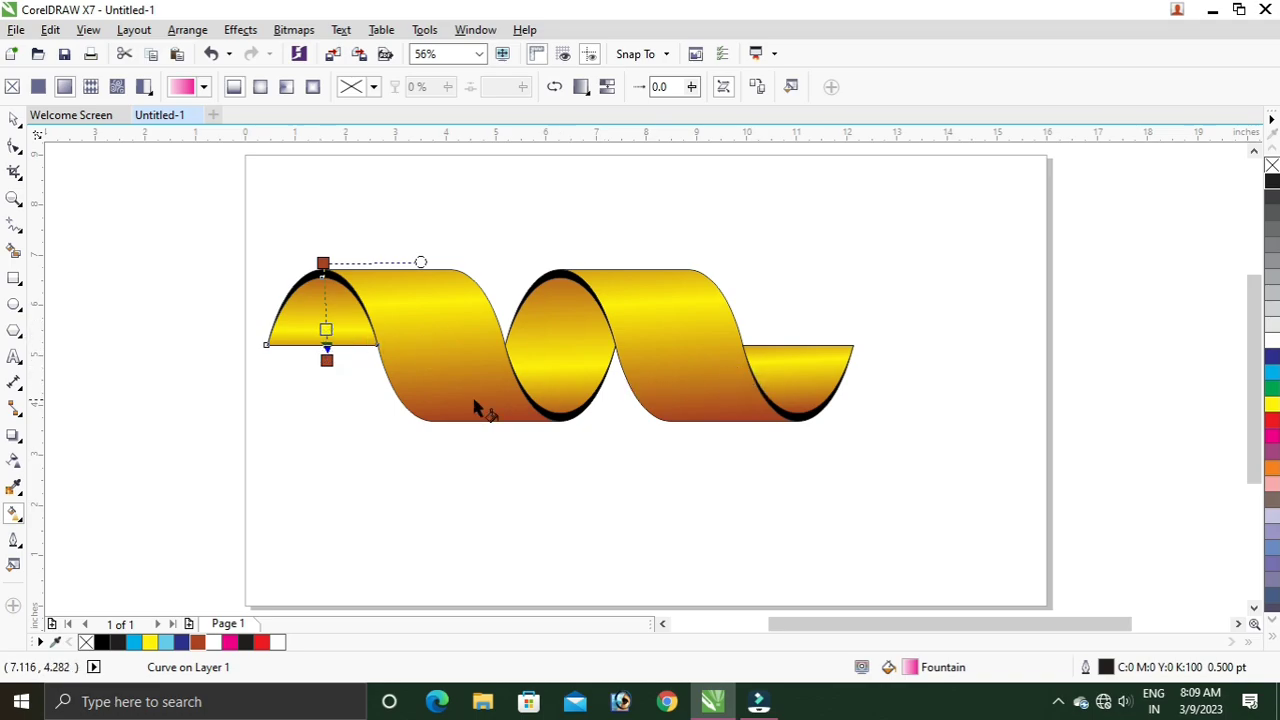
pyautogui.click(229, 279)
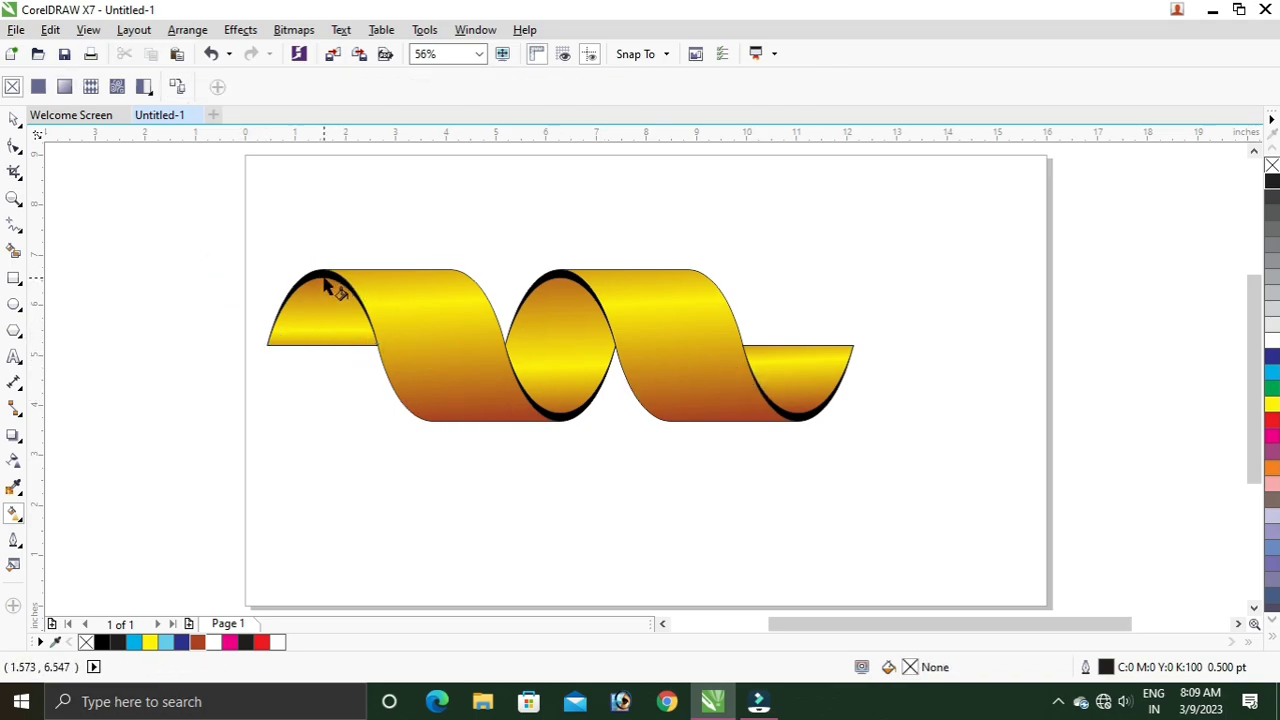
# - Apply the yellow-brown fountain fill to the black rim of the left arch and shift its yellow gradient node to 22%
pyautogui.click(324, 283)
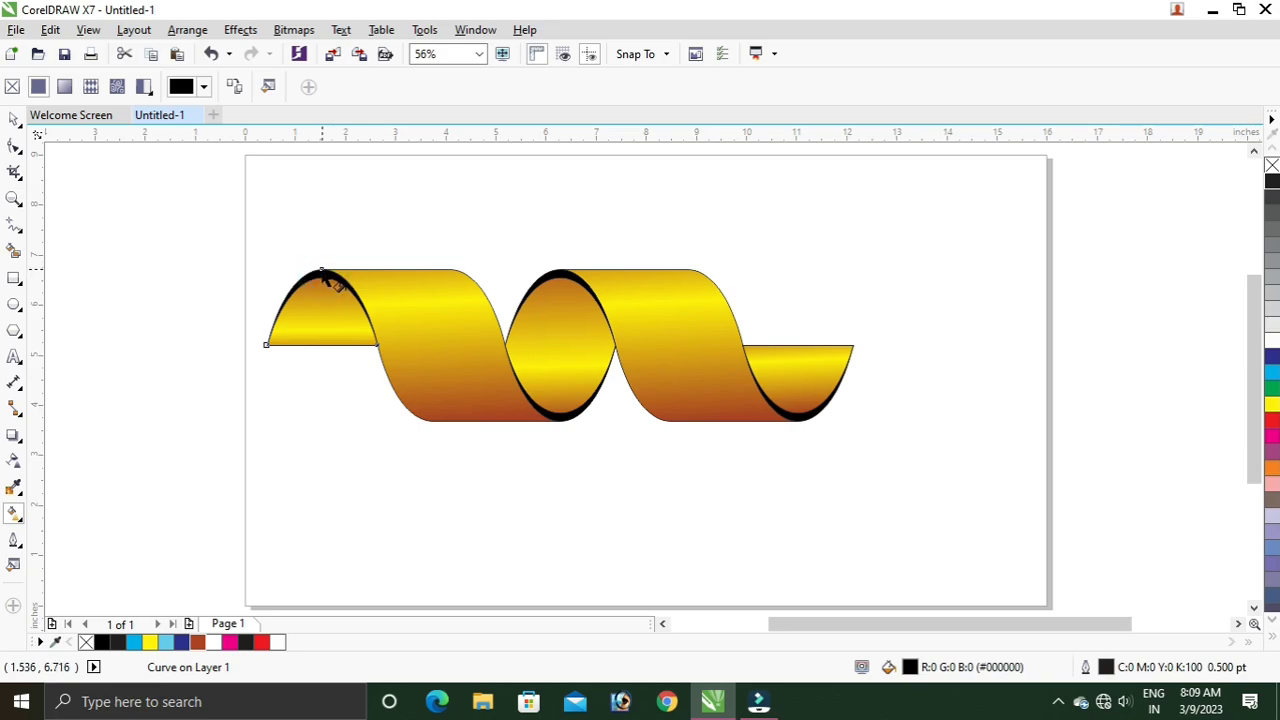
pyautogui.click(323, 283)
pyautogui.click(322, 280)
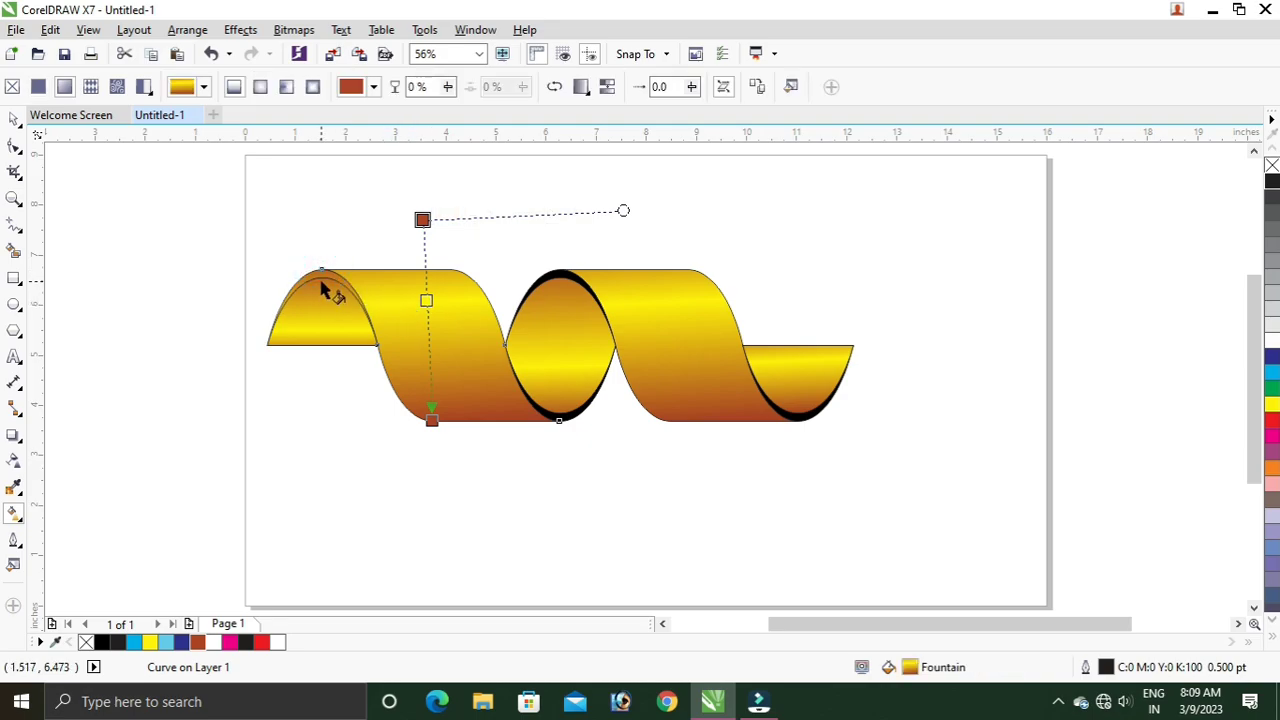
pyautogui.click(323, 279)
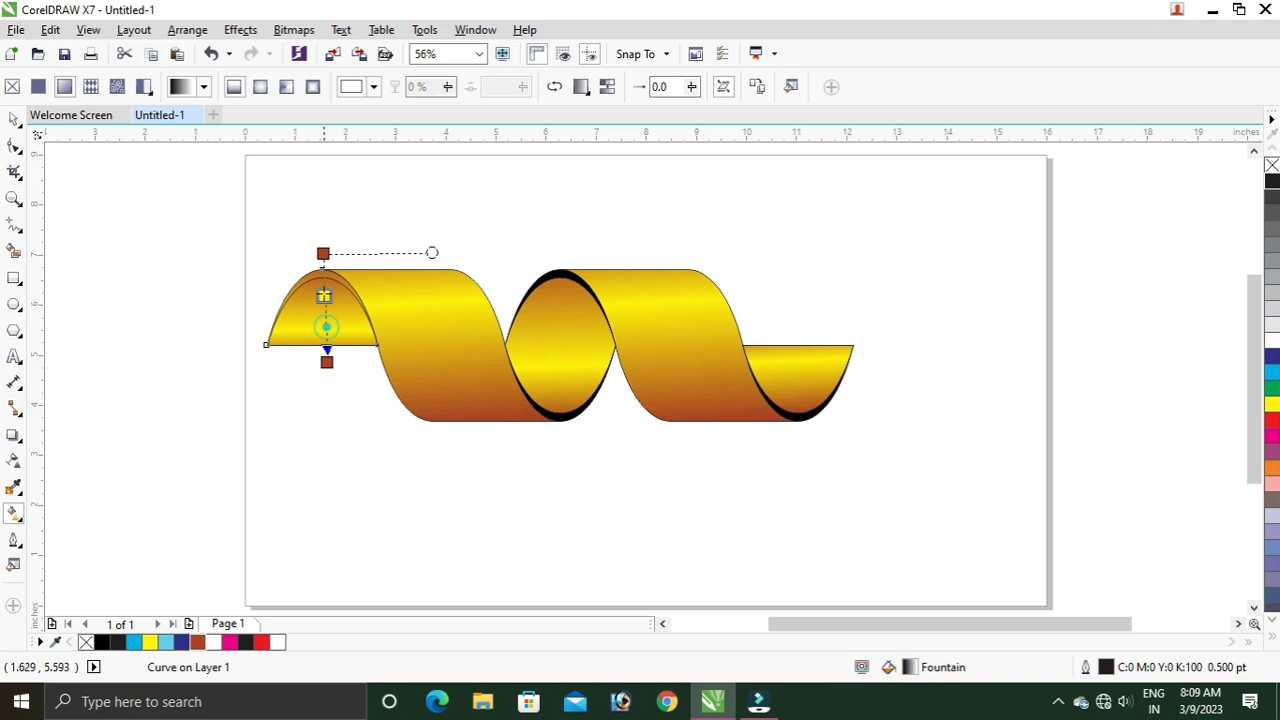
pyautogui.doubleClick(323, 277)
pyautogui.moveTo(323, 276)
pyautogui.mouseDown()
pyautogui.moveTo(324, 296)
pyautogui.moveTo(324, 274)
pyautogui.mouseUp()
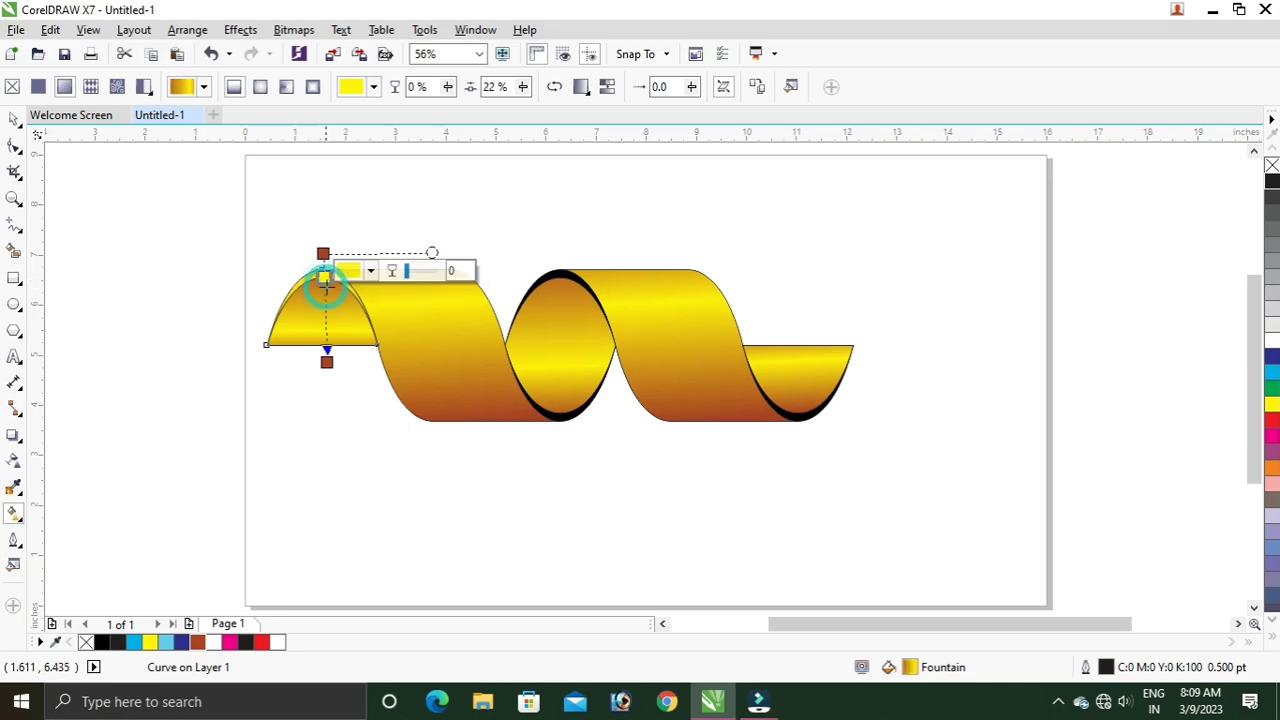
pyautogui.click(566, 289)
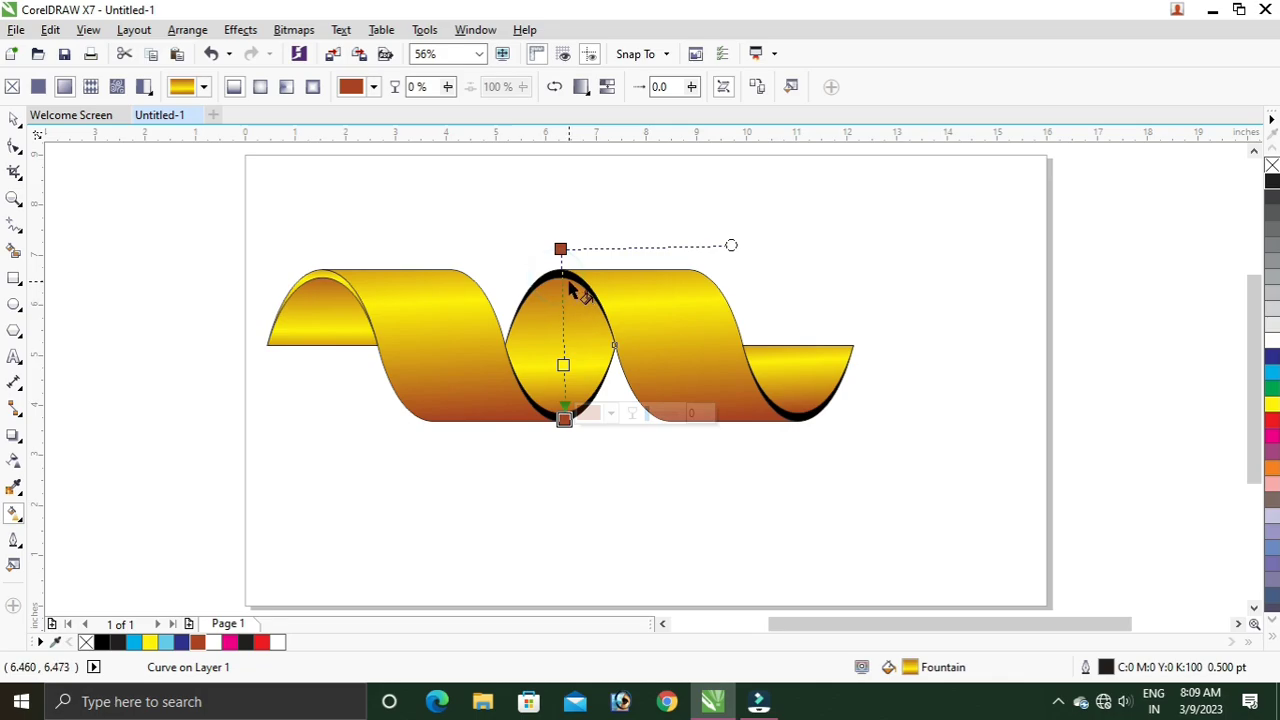
pyautogui.click(569, 284)
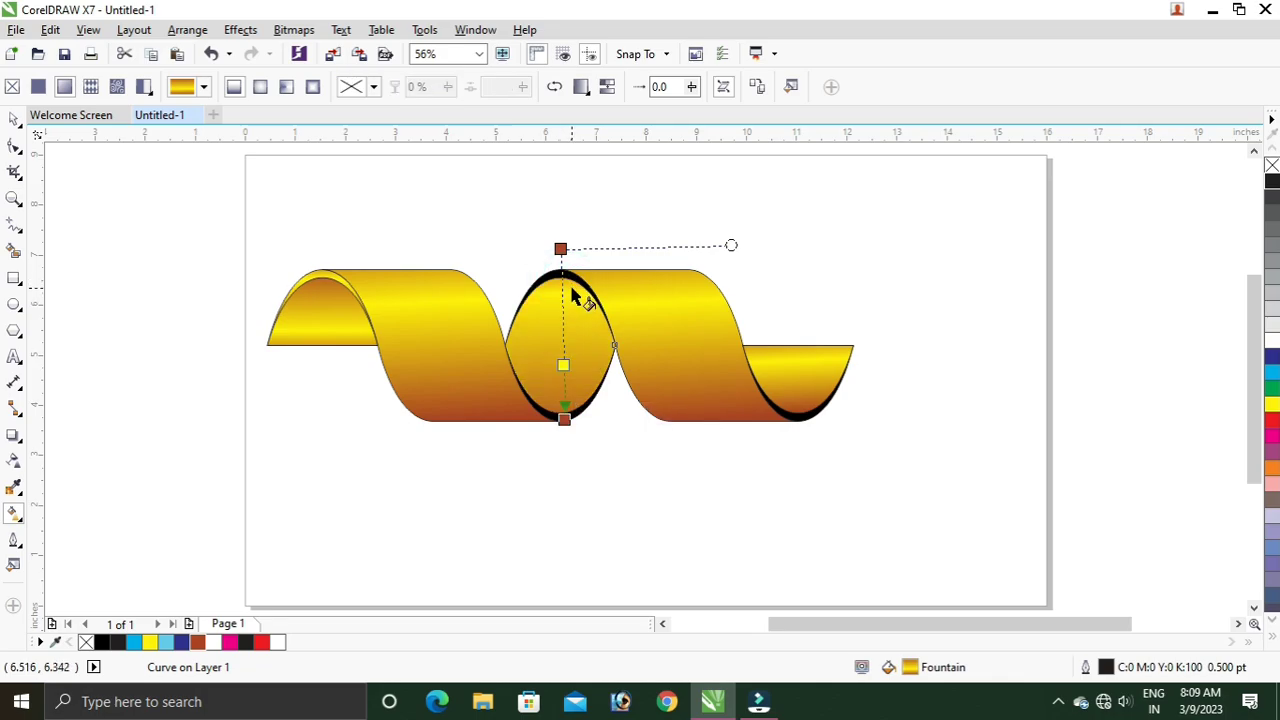
pyautogui.hotkey('ctrl', 'z')
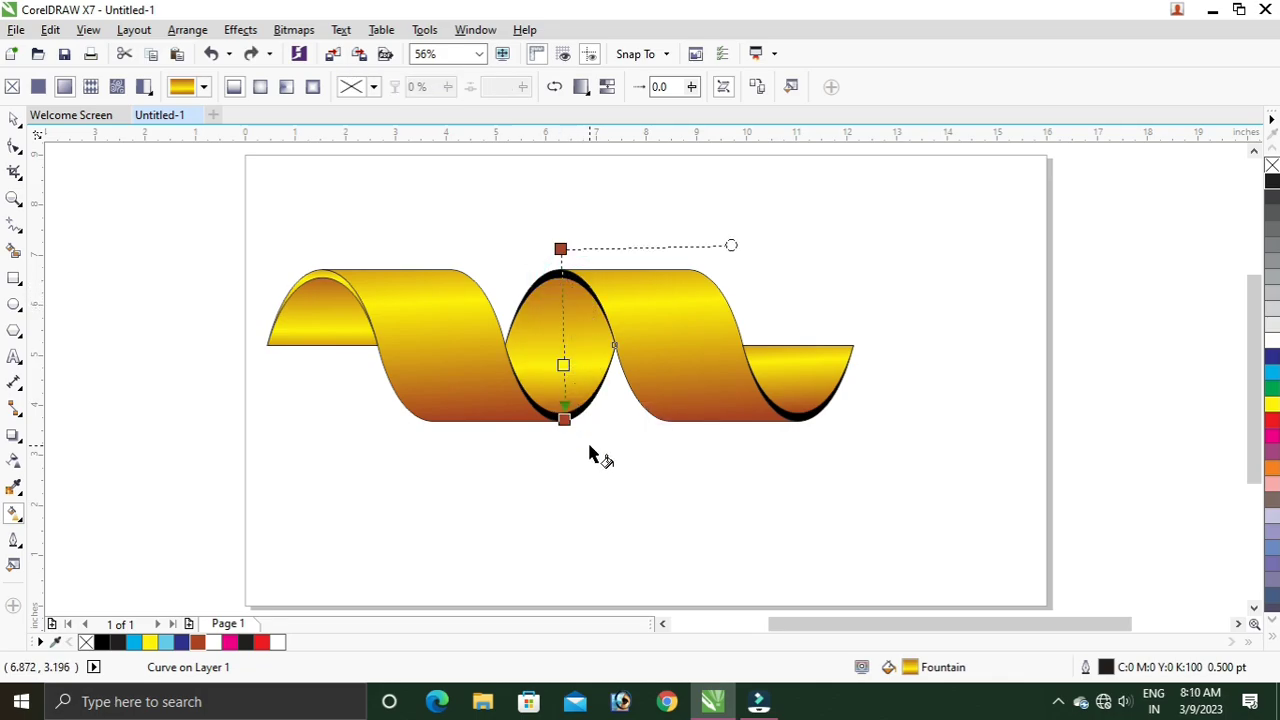
# - Apply the yellow-brown fountain fill to the middle oval's lower and upper black rims and to the black rim of the right end
pyautogui.click(589, 446)
pyautogui.click(567, 425)
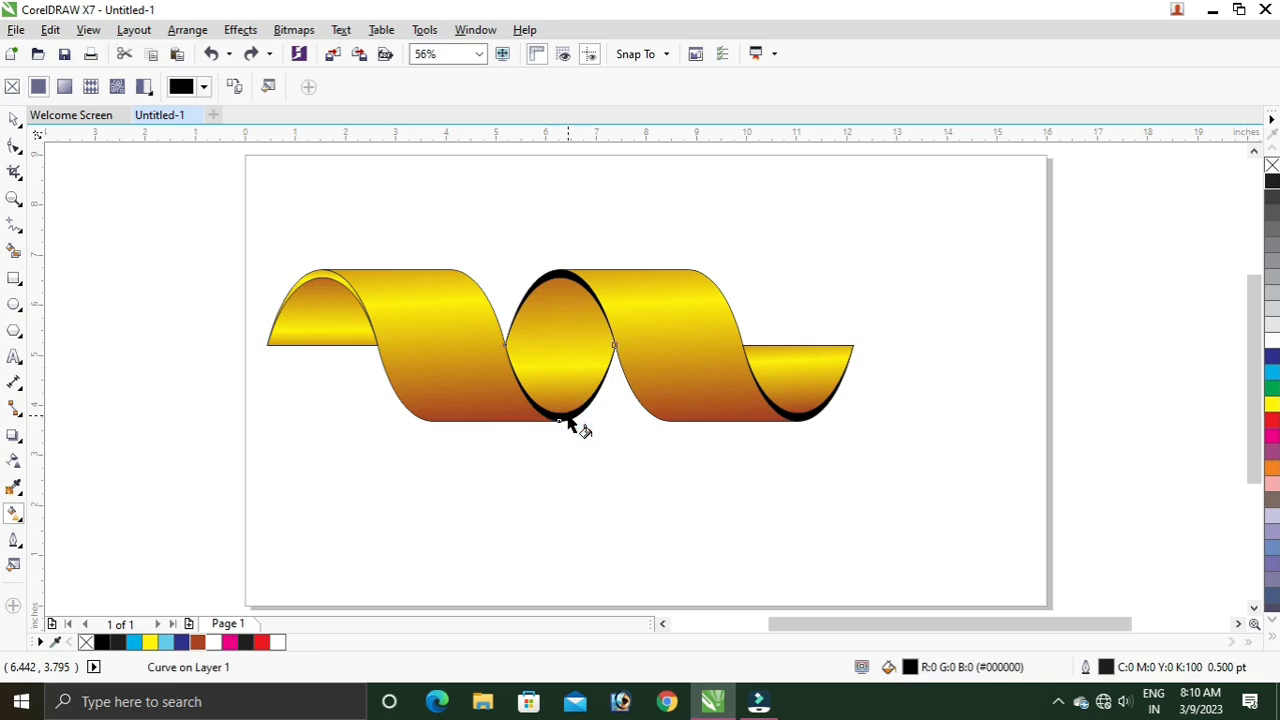
pyautogui.hotkey('ctrl', 'pagedown')
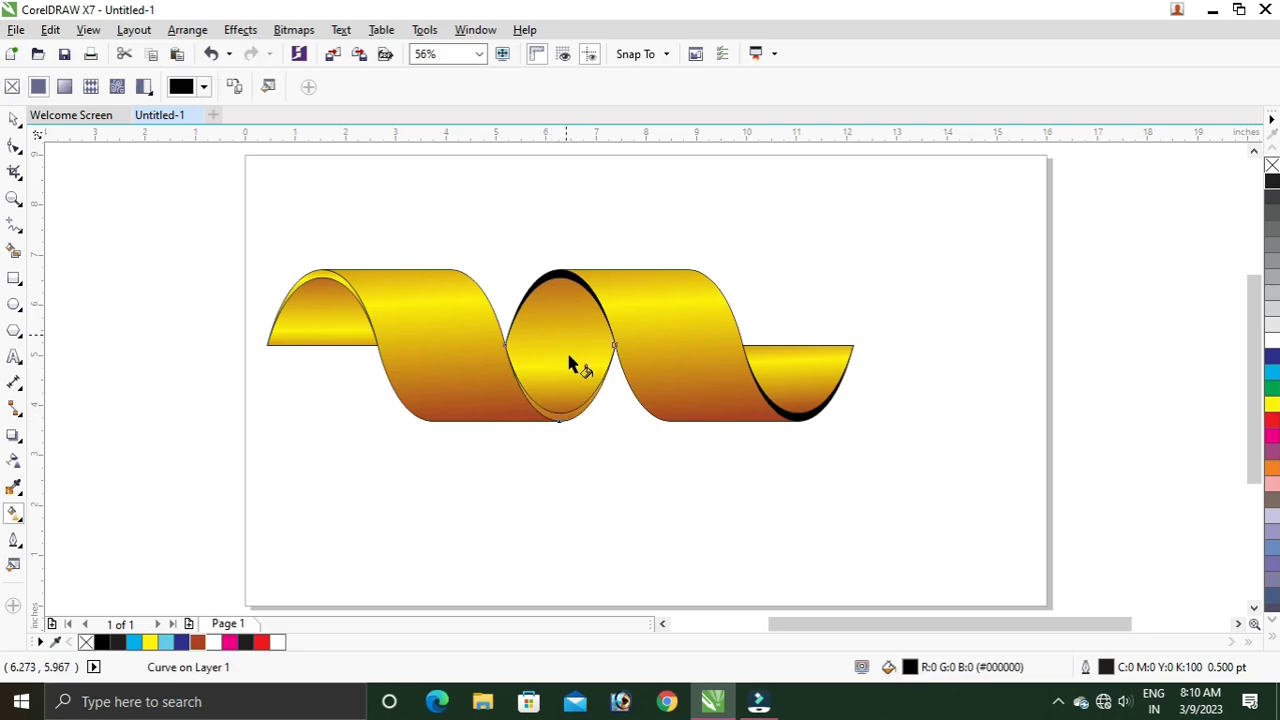
pyautogui.click(559, 274)
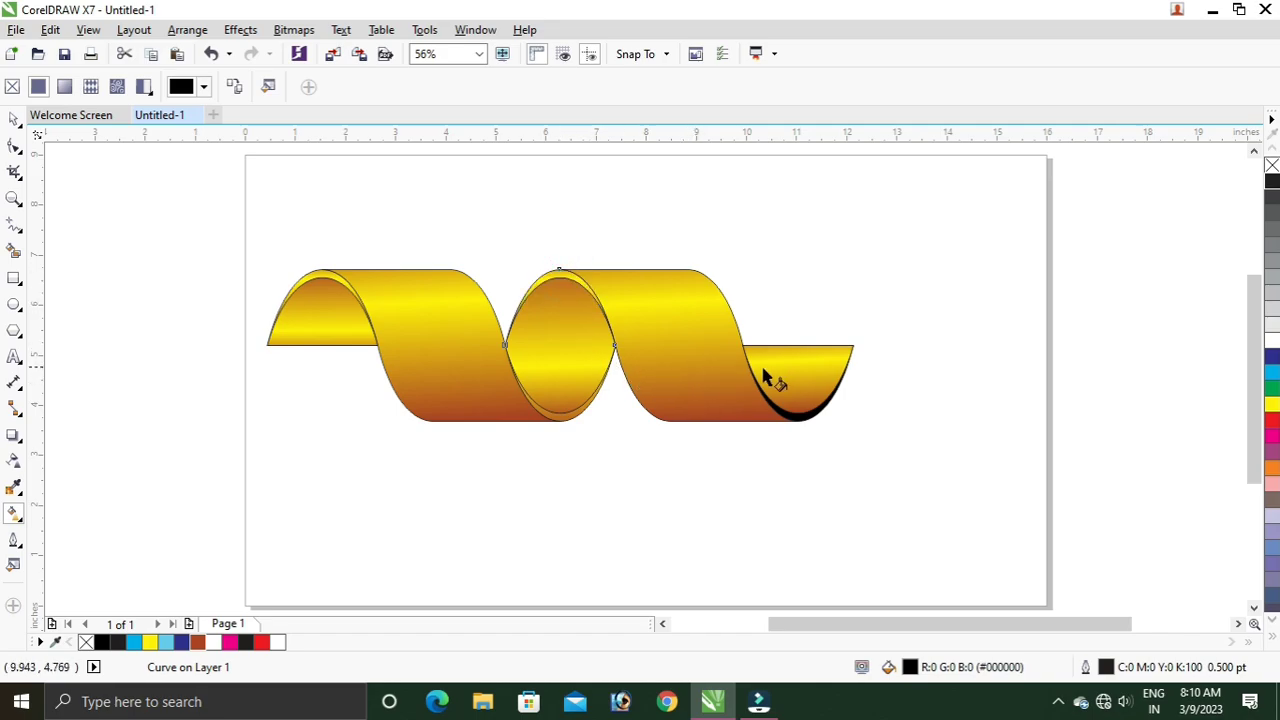
pyautogui.click(815, 415)
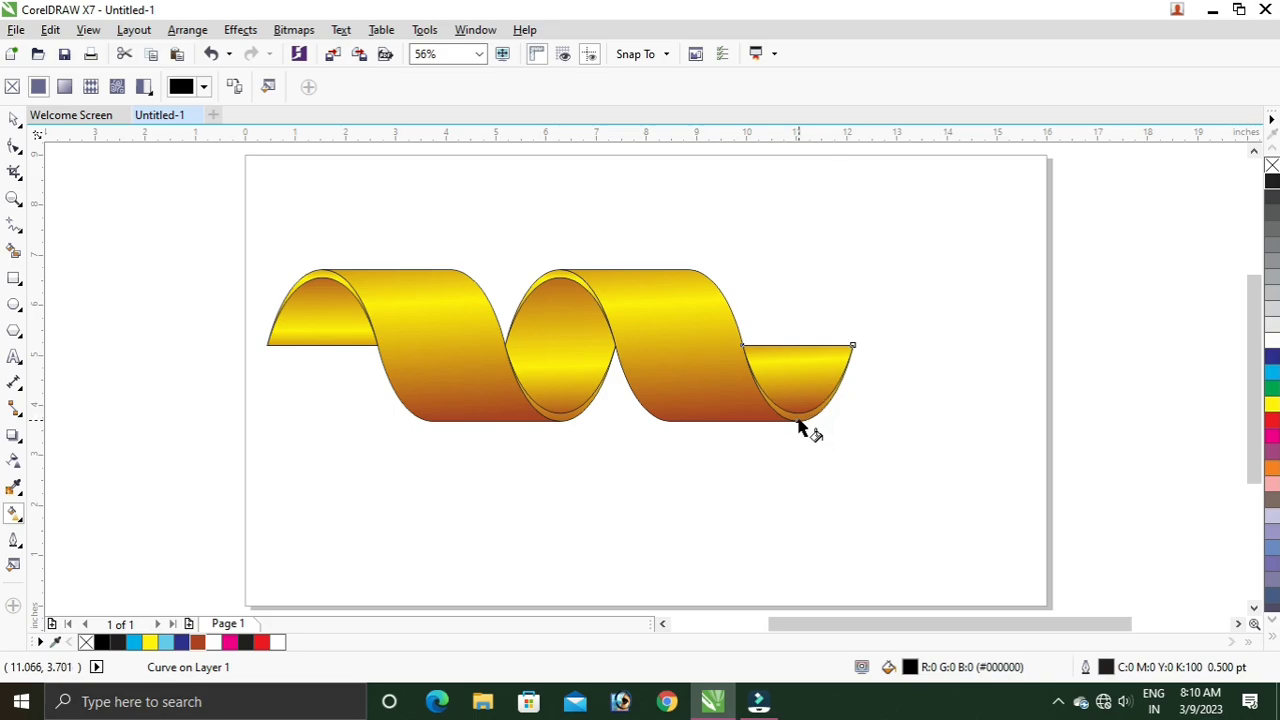
# - Shift the yellow gradient node of the right end's rim down to 75%
pyautogui.click(800, 428)
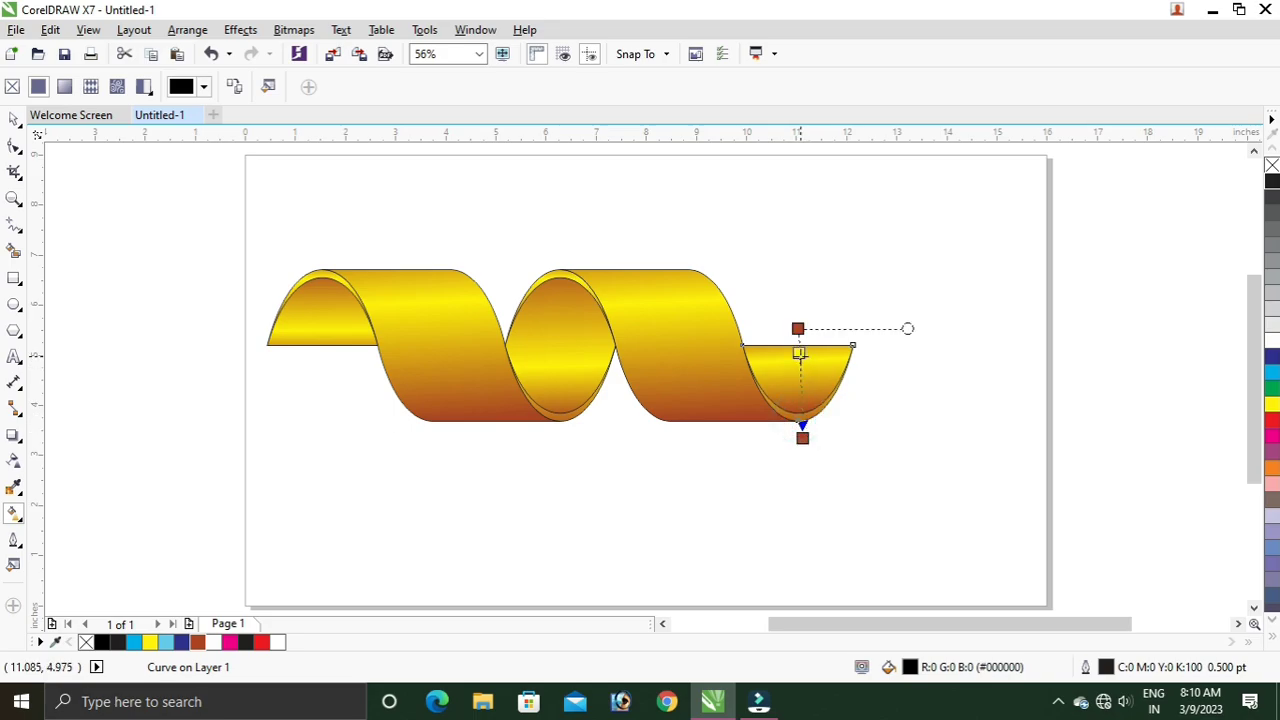
pyautogui.moveTo(799, 353); pyautogui.dragTo(802, 421)
pyautogui.click(801, 420)
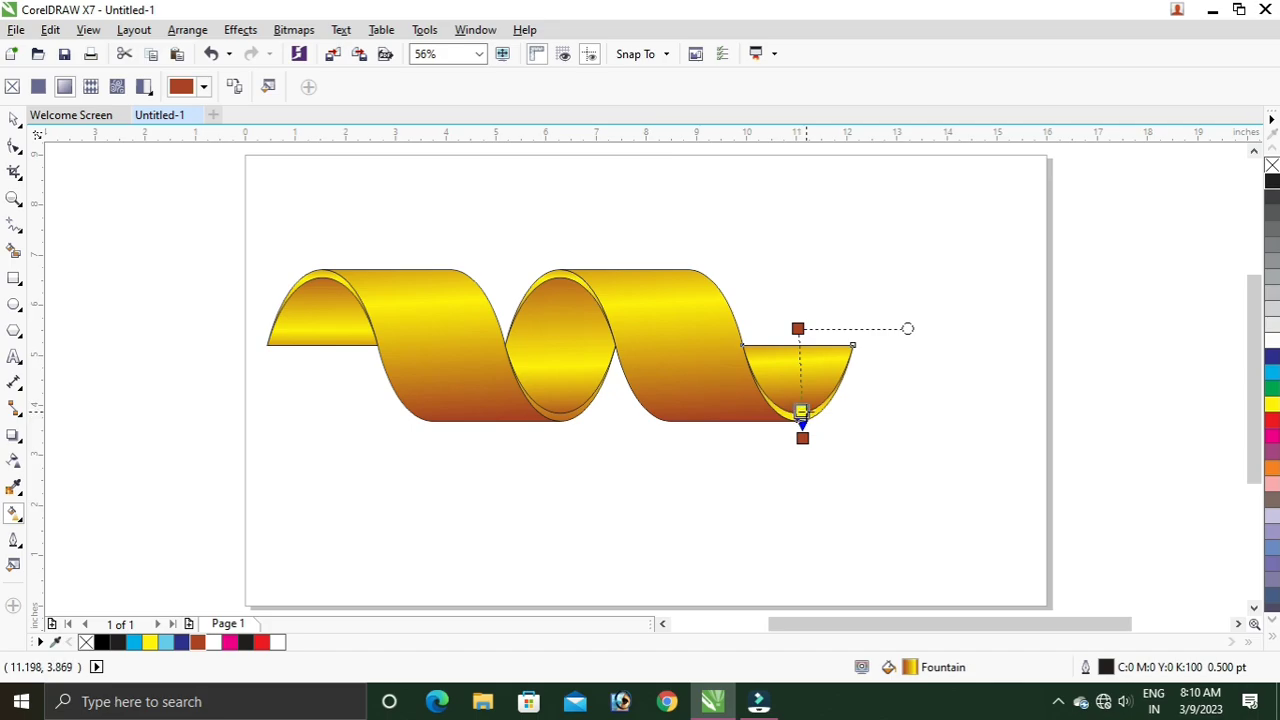
pyautogui.click(801, 411)
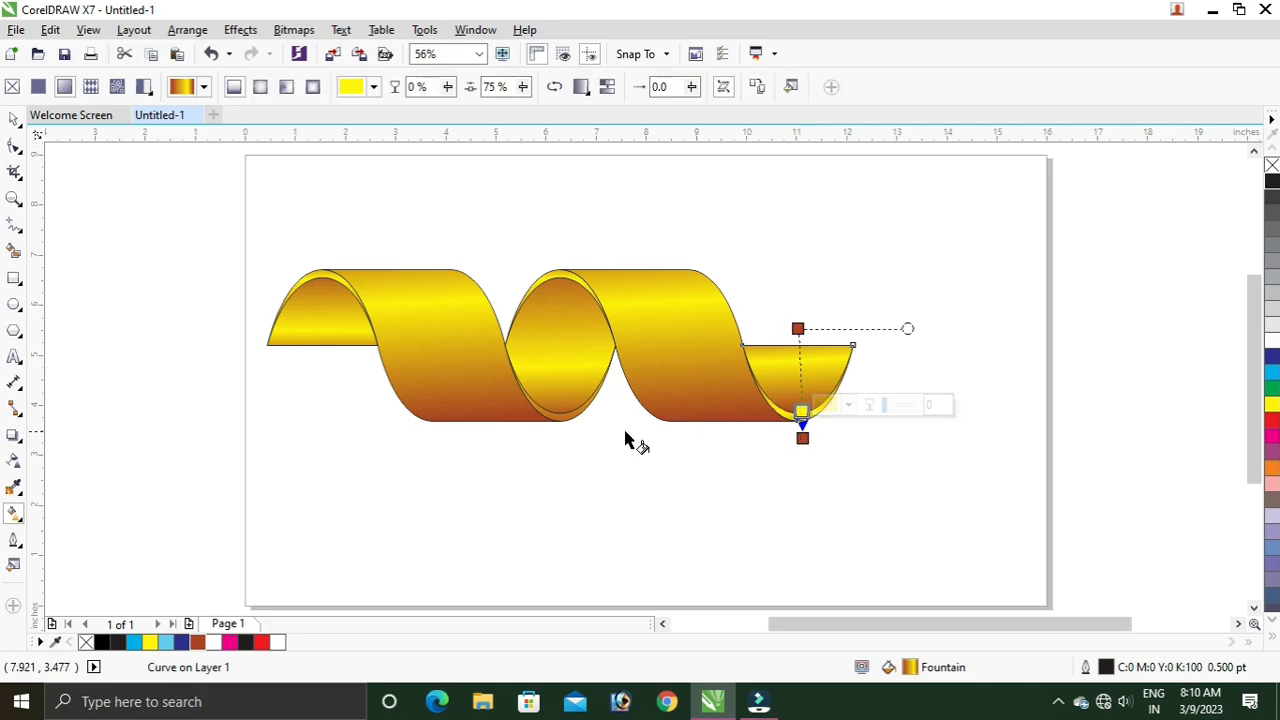
# - Shift the yellow gradient node of the middle oval's lower rim down onto the rim's lowest part
pyautogui.click(571, 424)
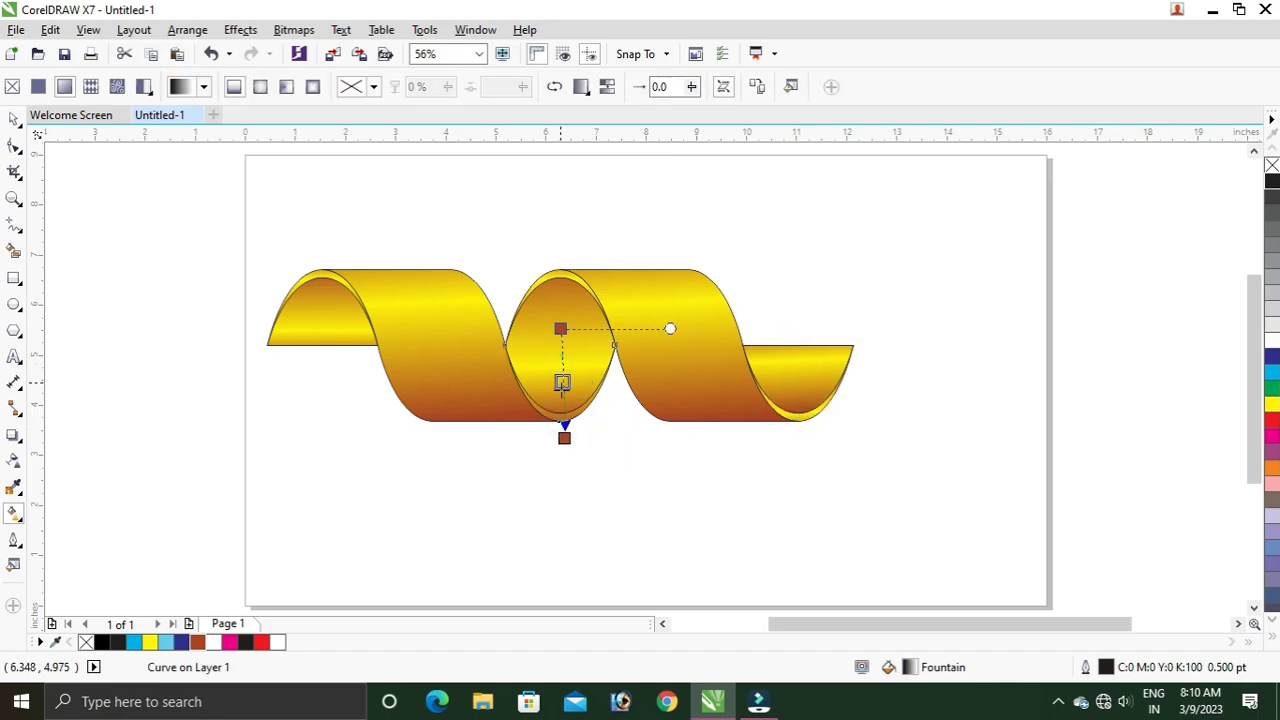
pyautogui.click(564, 423)
pyautogui.click(500, 498)
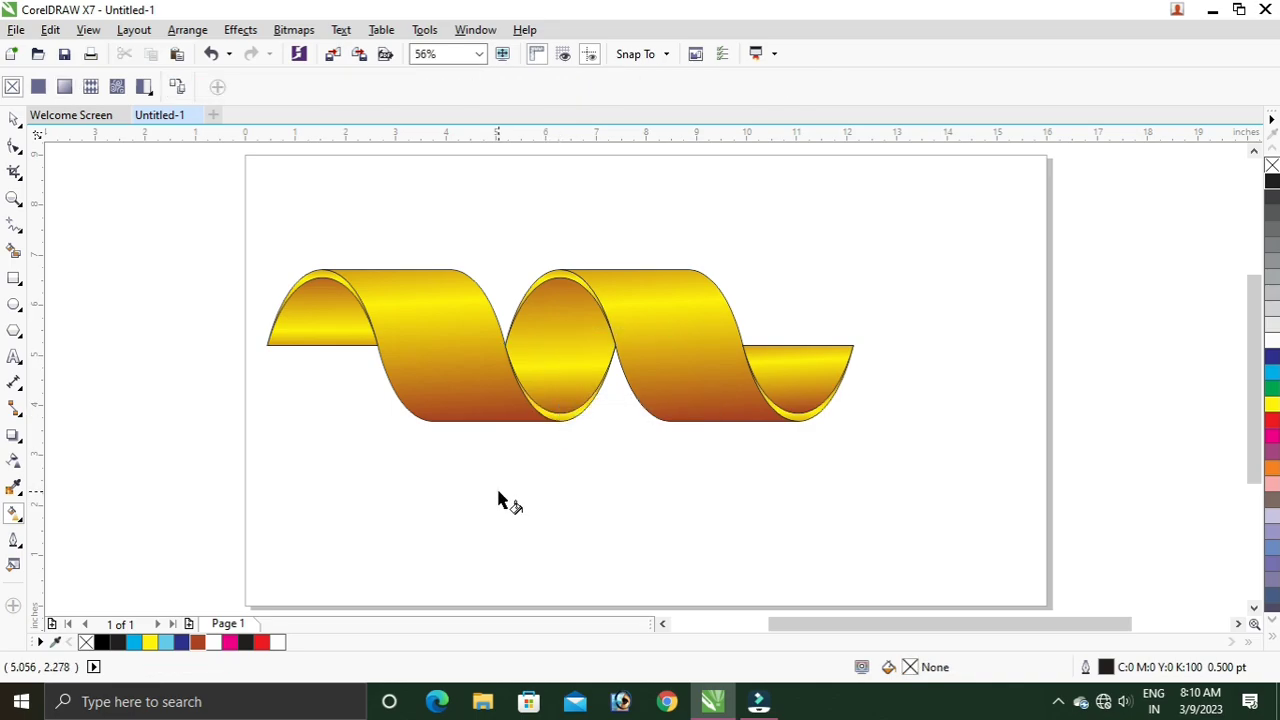
# - Select all the ribbon pieces and remove their outlines
pyautogui.click(14, 119)
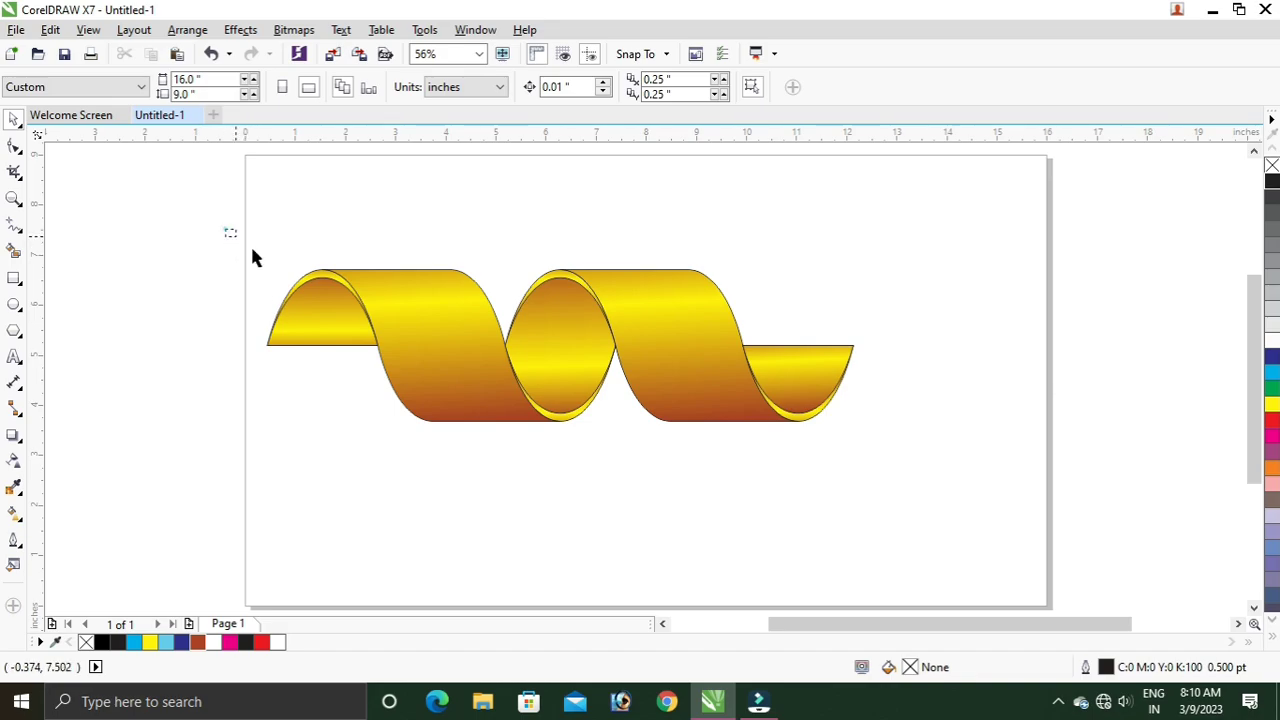
pyautogui.moveTo(226, 228); pyautogui.dragTo(897, 502)
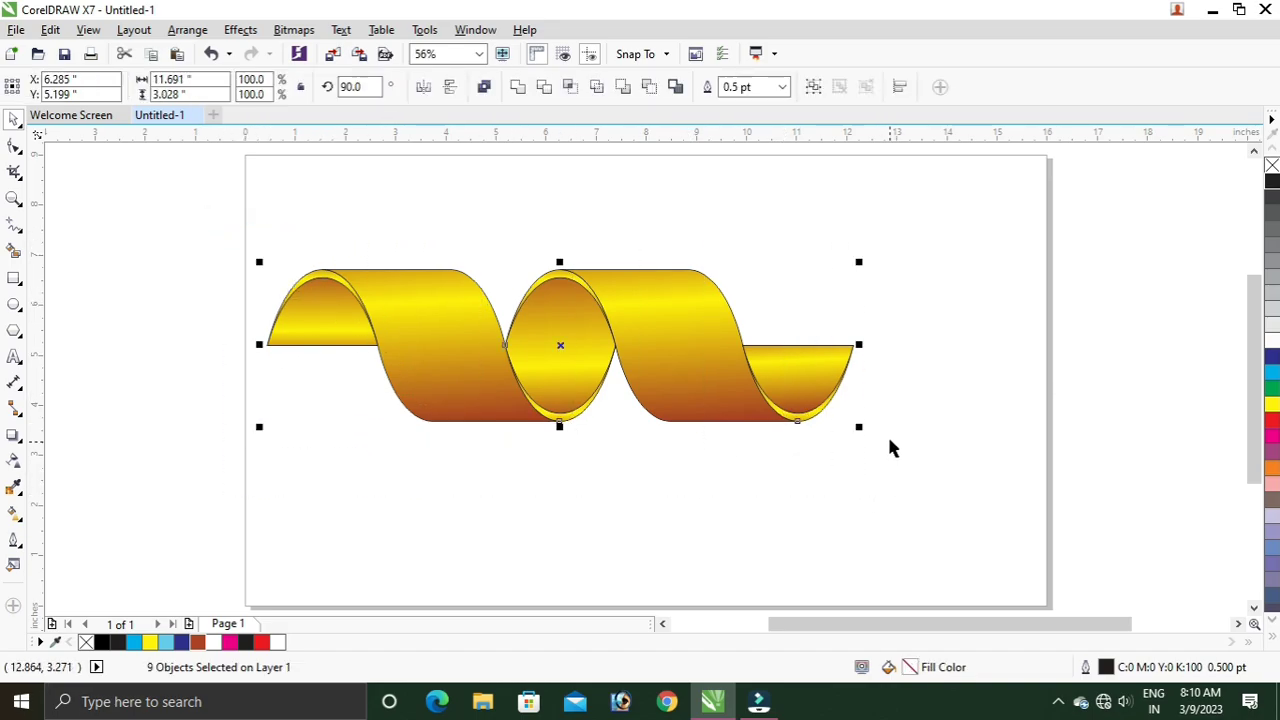
pyautogui.rightClick(1272, 168)
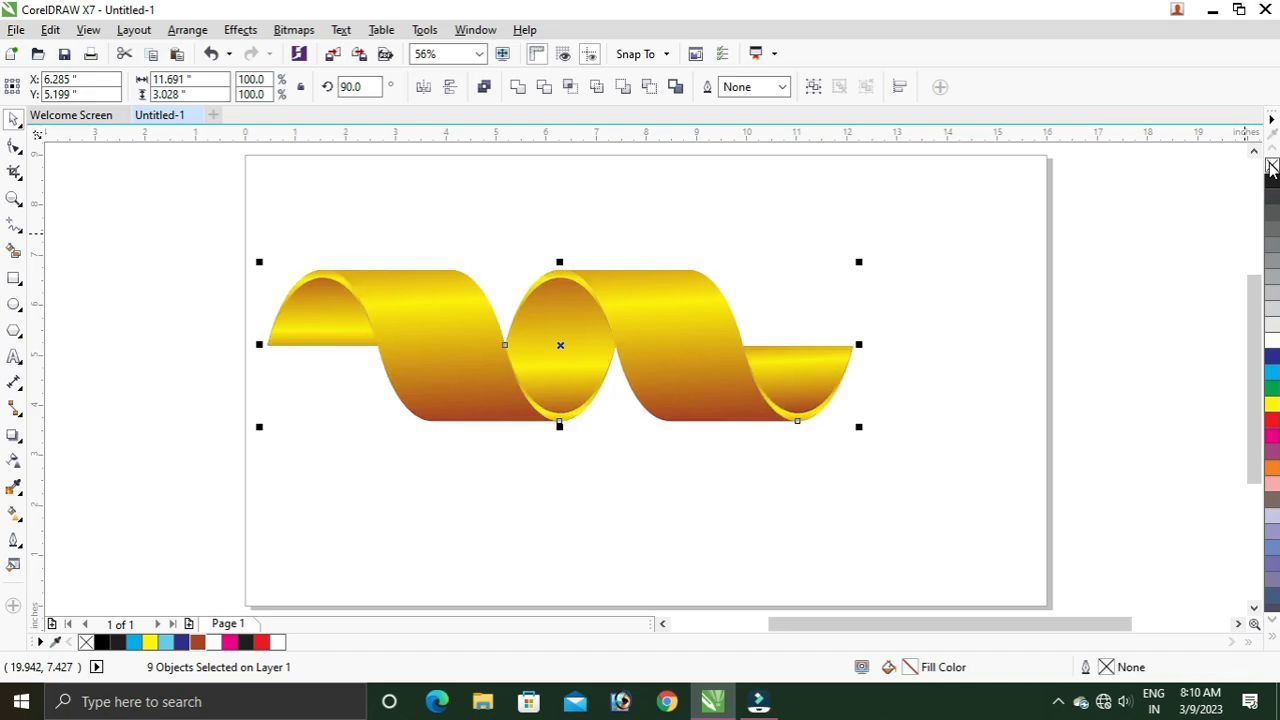
pyautogui.click(167, 270)
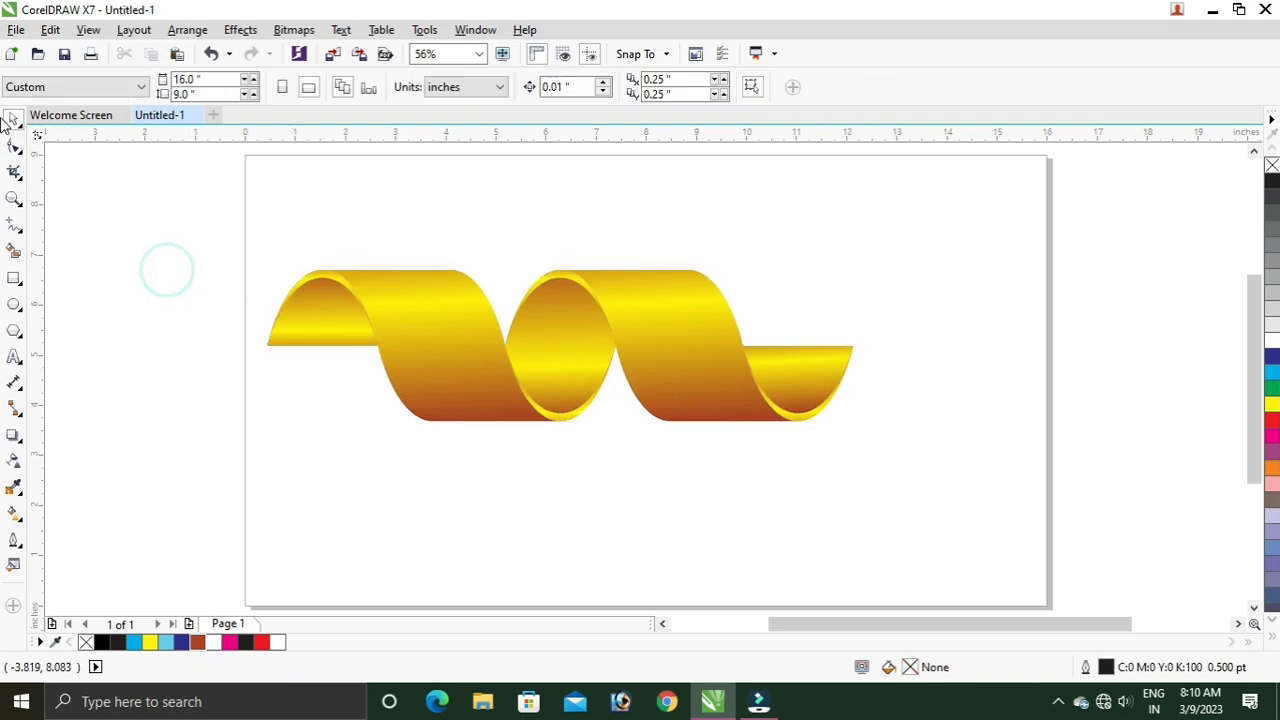
# - Group all the ribbon pieces and move the group to about X 8.089, Y 5.33 inches
pyautogui.moveTo(157, 249); pyautogui.dragTo(930, 497)
pyautogui.rightClick(619, 342)
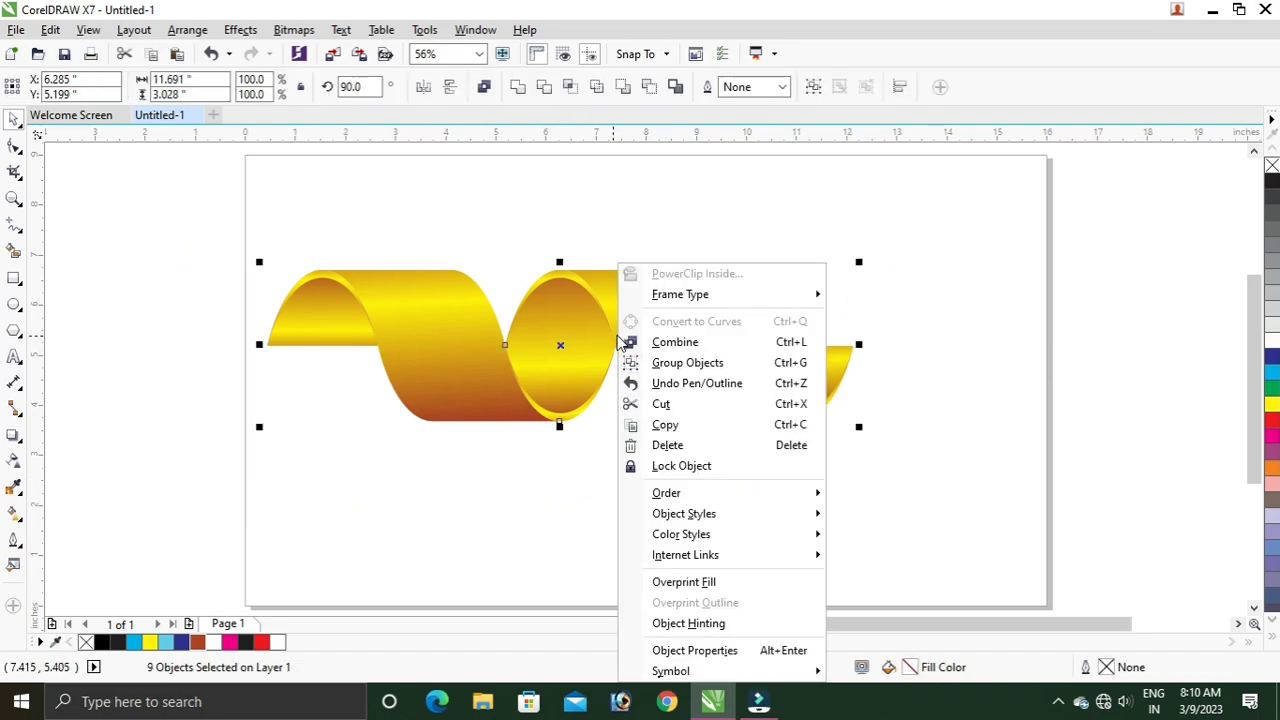
pyautogui.click(678, 372)
pyautogui.moveTo(558, 346); pyautogui.dragTo(651, 339)
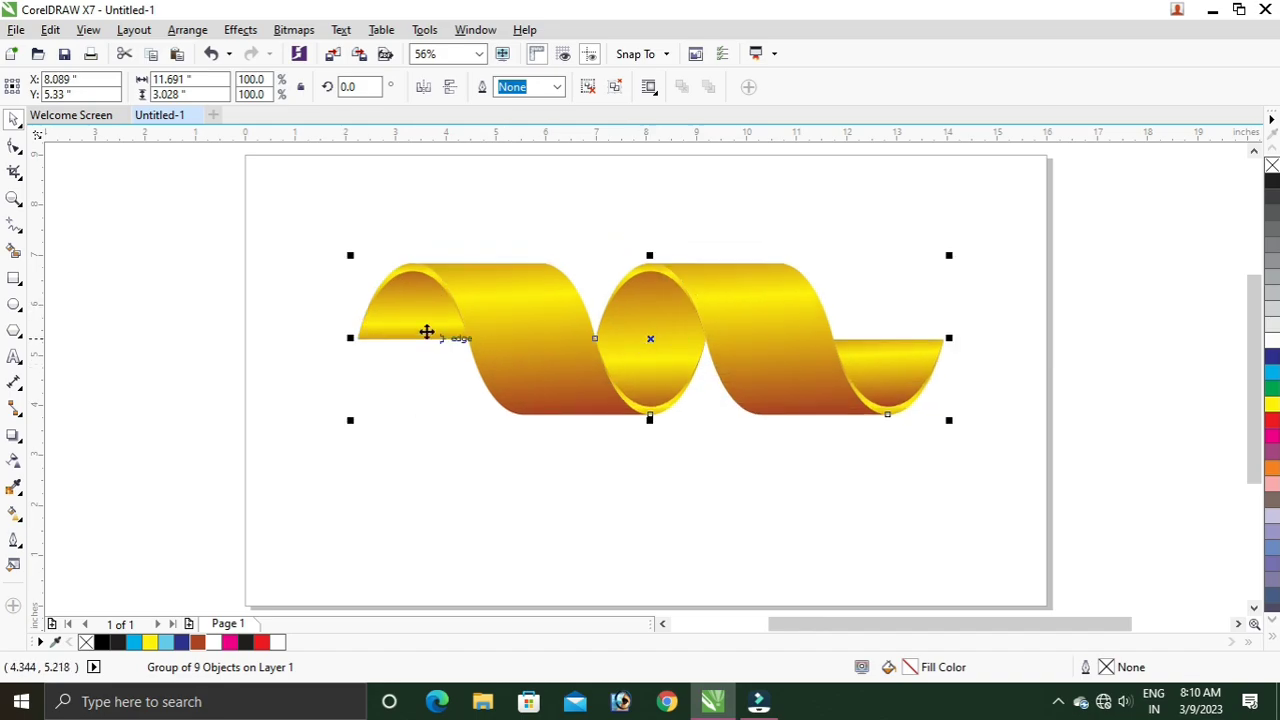
# - Raise the ribbon group to about Y 6.087 inches and mirror a copy of it vertically, directly below the original
pyautogui.click(279, 226)
pyautogui.click(646, 347)
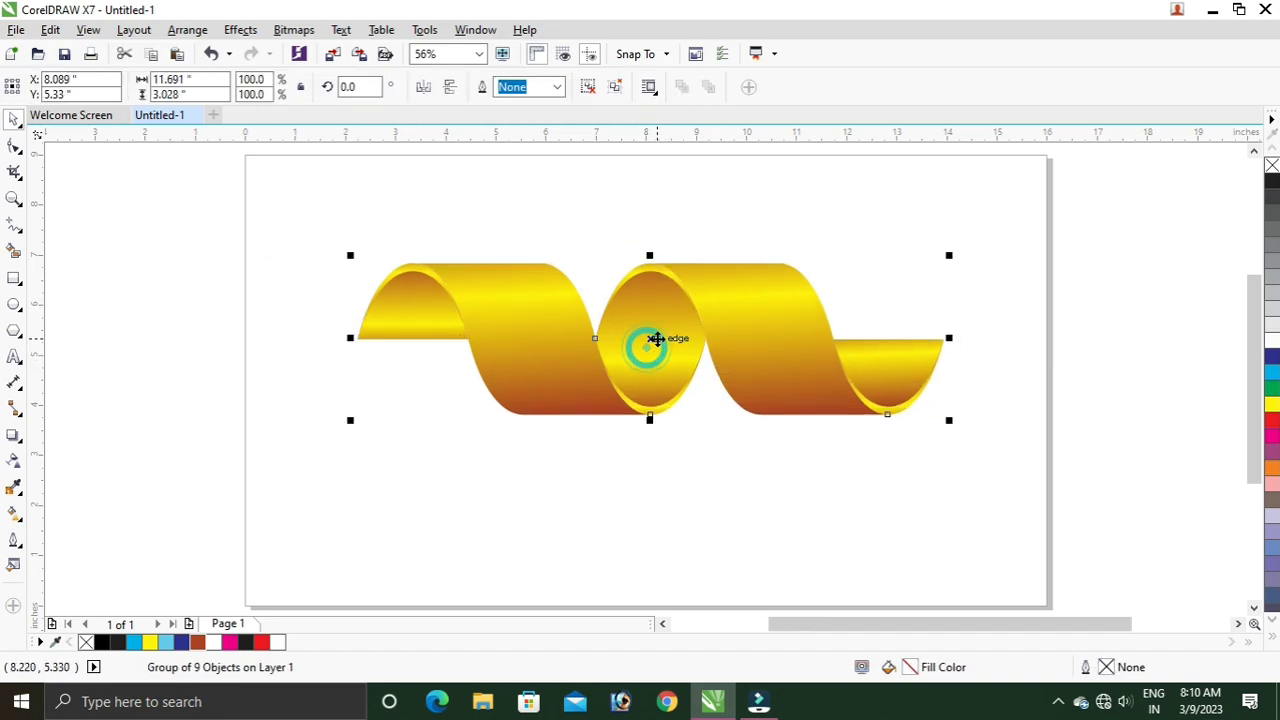
pyautogui.moveTo(652, 337); pyautogui.dragTo(658, 300)
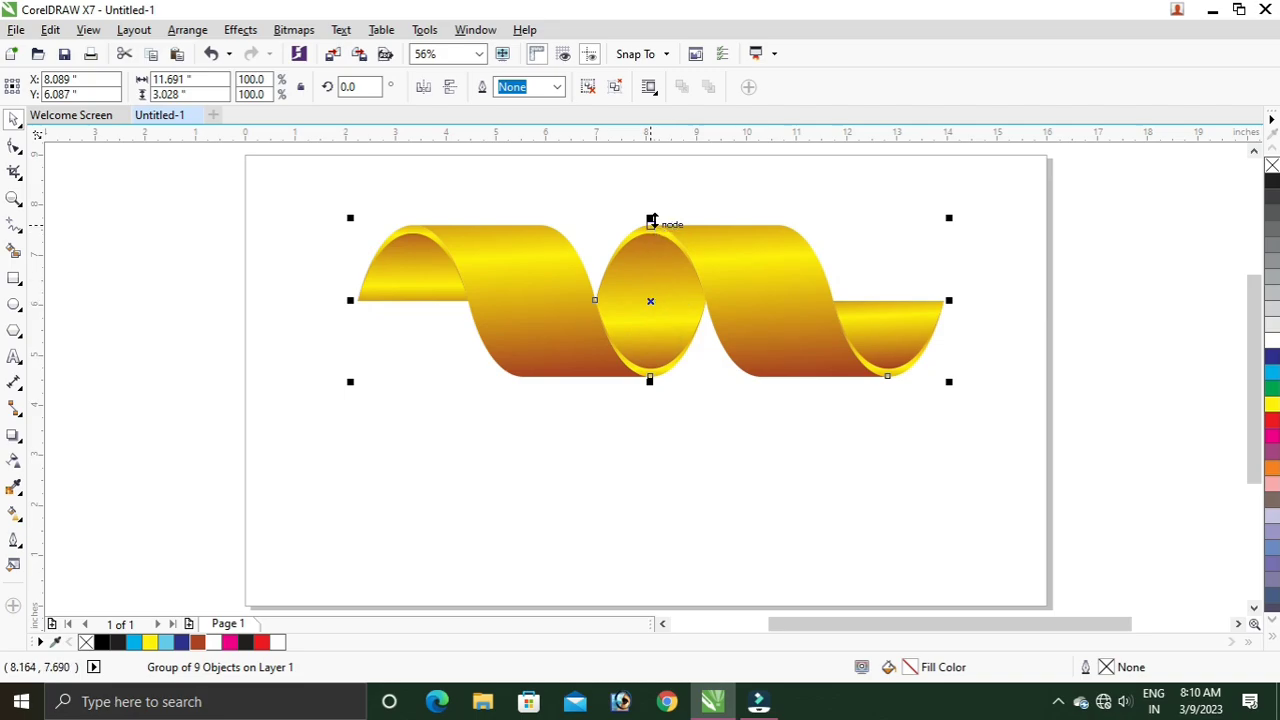
pyautogui.moveTo(651, 218); pyautogui.dragTo(658, 451)
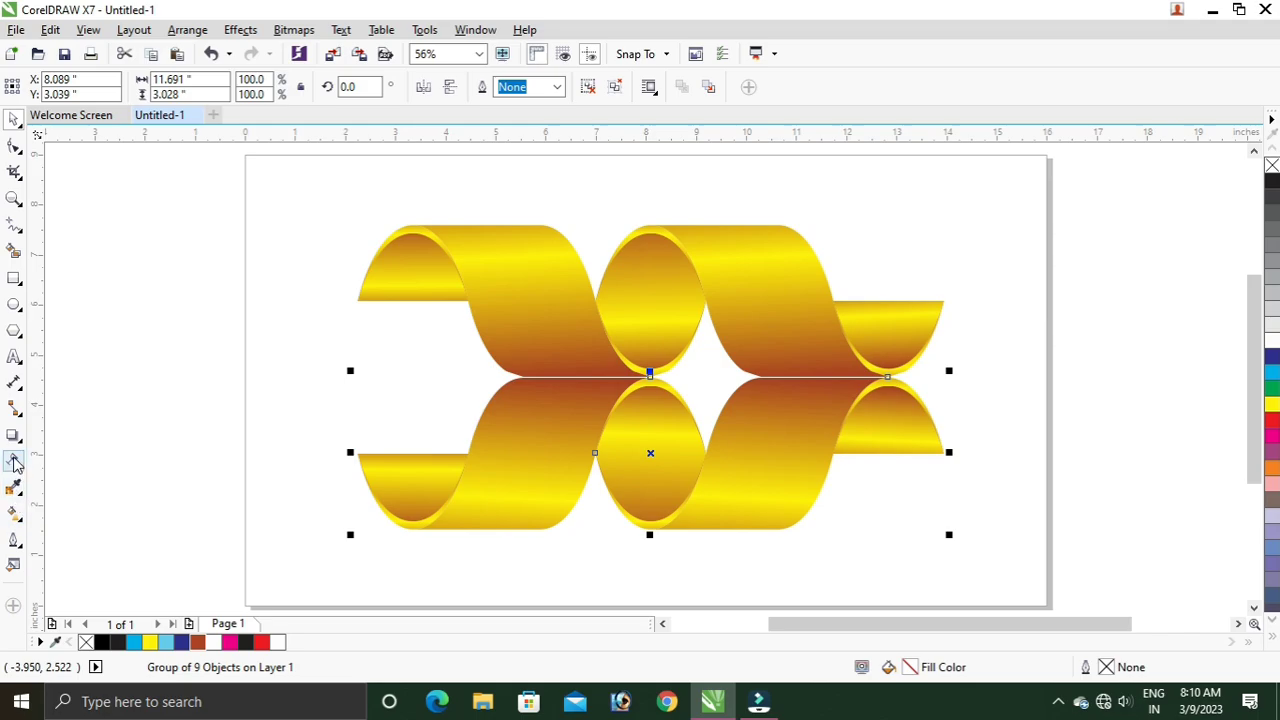
# - Fade the mirrored lower ribbon into a reflection with a linear transparency that reaches 100% at about its mid-height
pyautogui.click(14, 461)
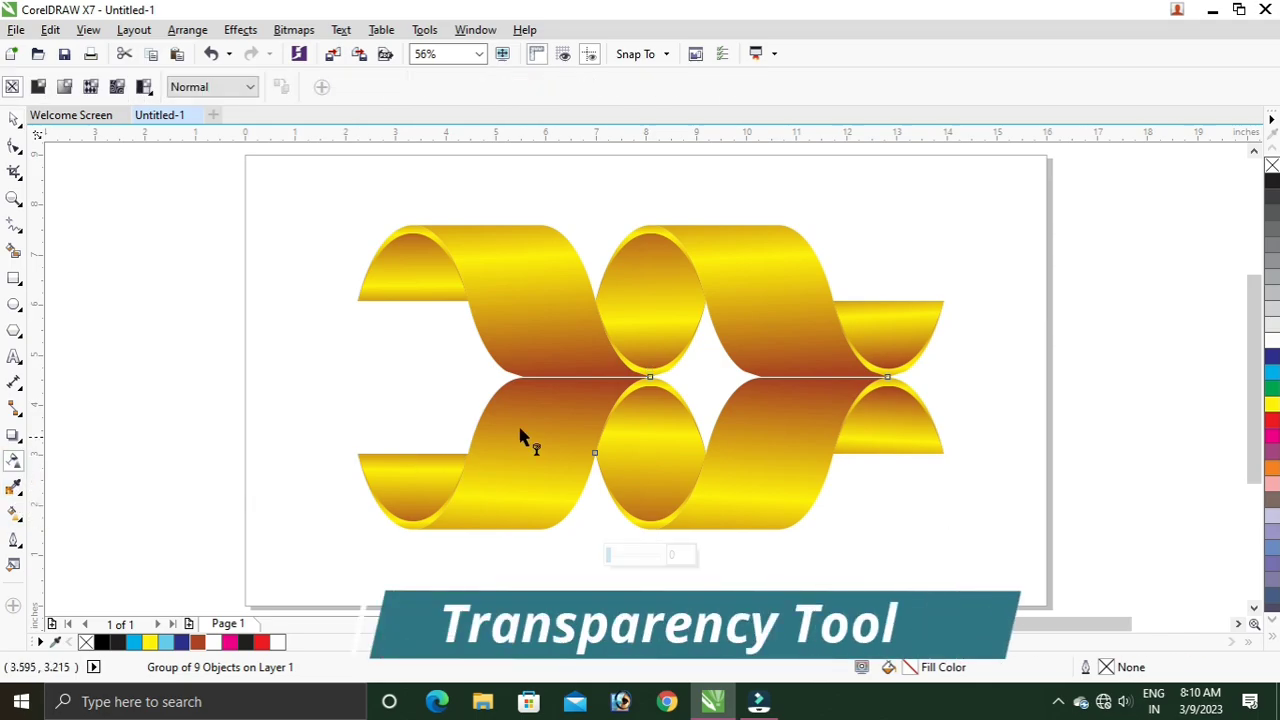
pyautogui.moveTo(650, 338); pyautogui.dragTo(650, 490)
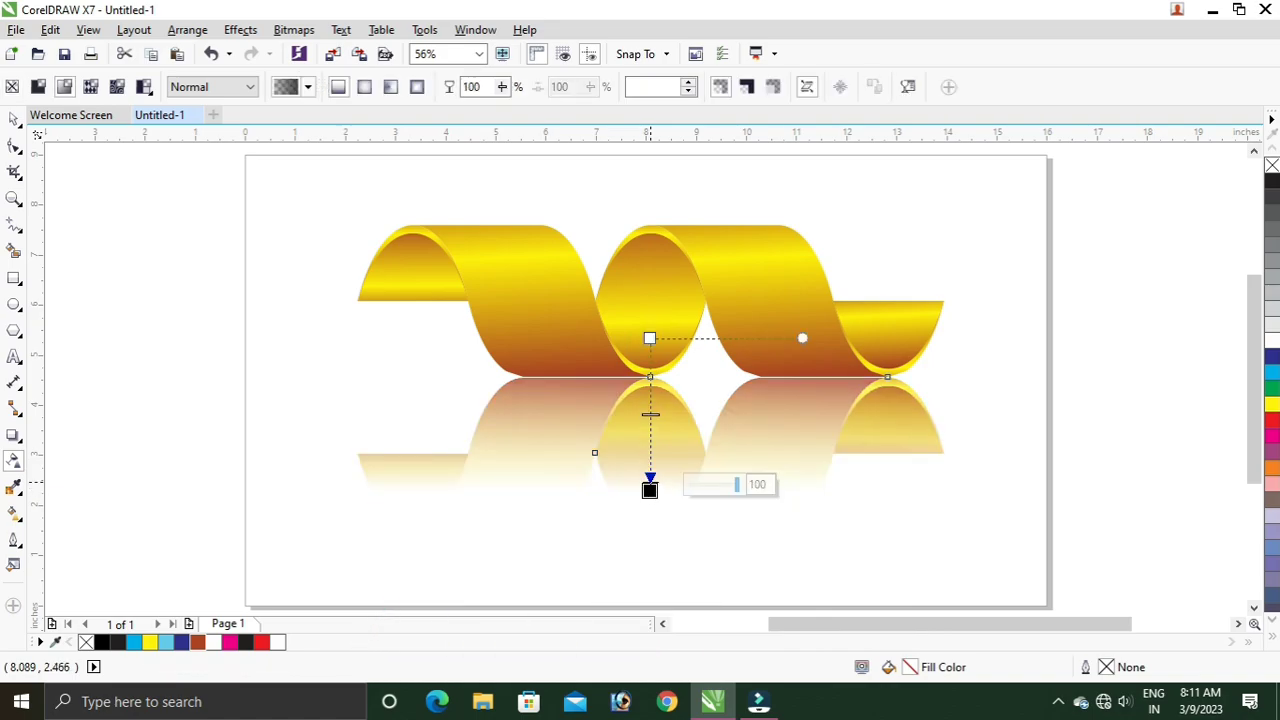
pyautogui.click(651, 487)
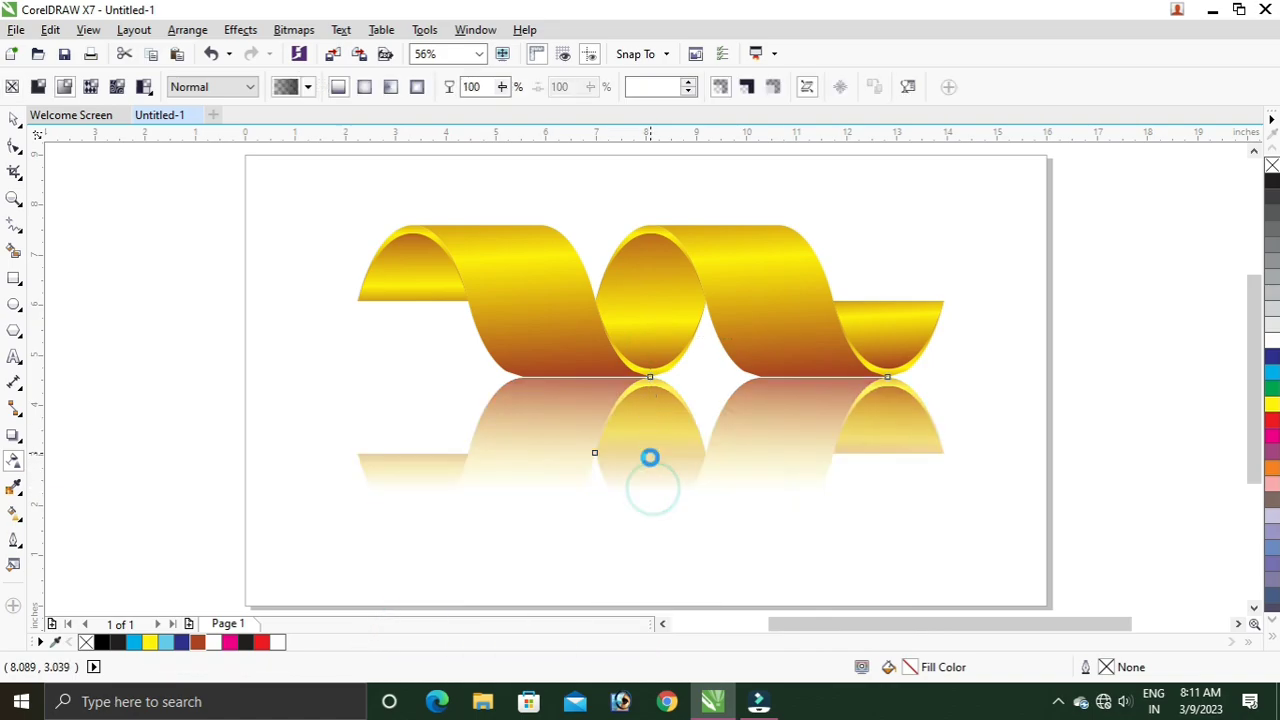
pyautogui.click(415, 355)
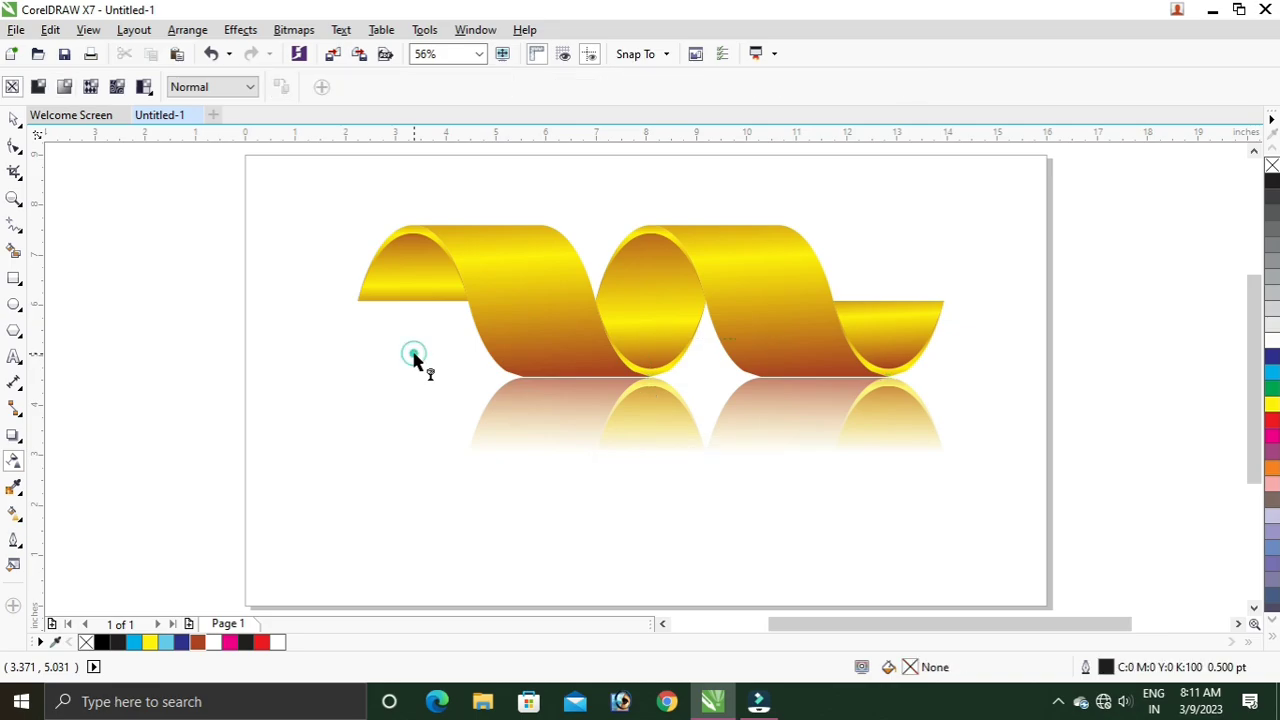
# - Add a page-sized 16 by 9 inch rectangle behind the ribbon and fill it with black
pyautogui.doubleClick(14, 279)
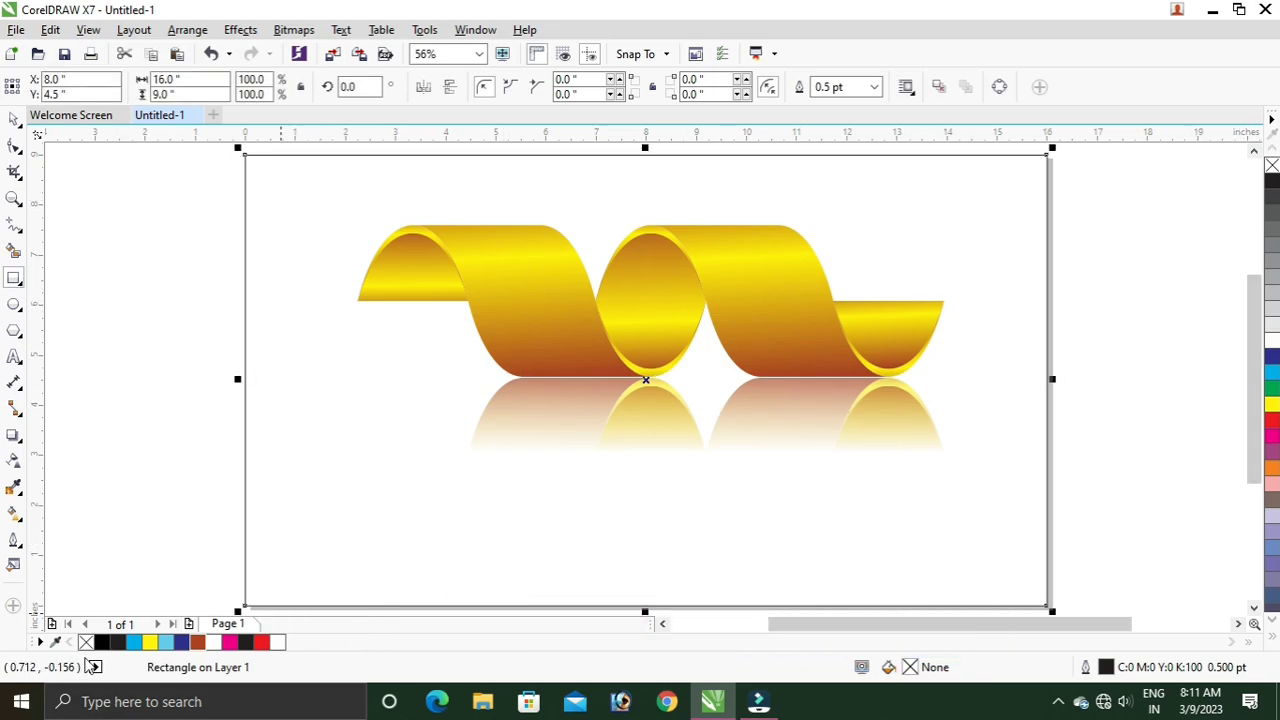
pyautogui.click(102, 643)
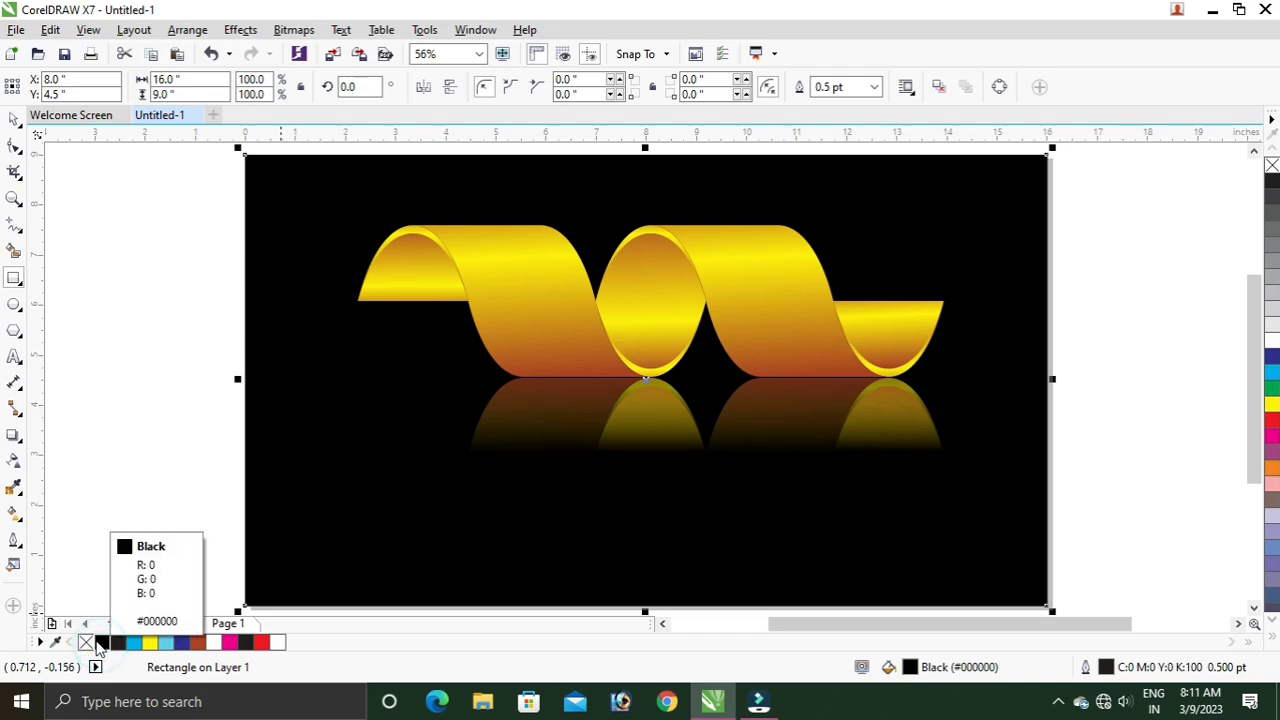
pyautogui.click(15, 121)
pyautogui.click(90, 308)
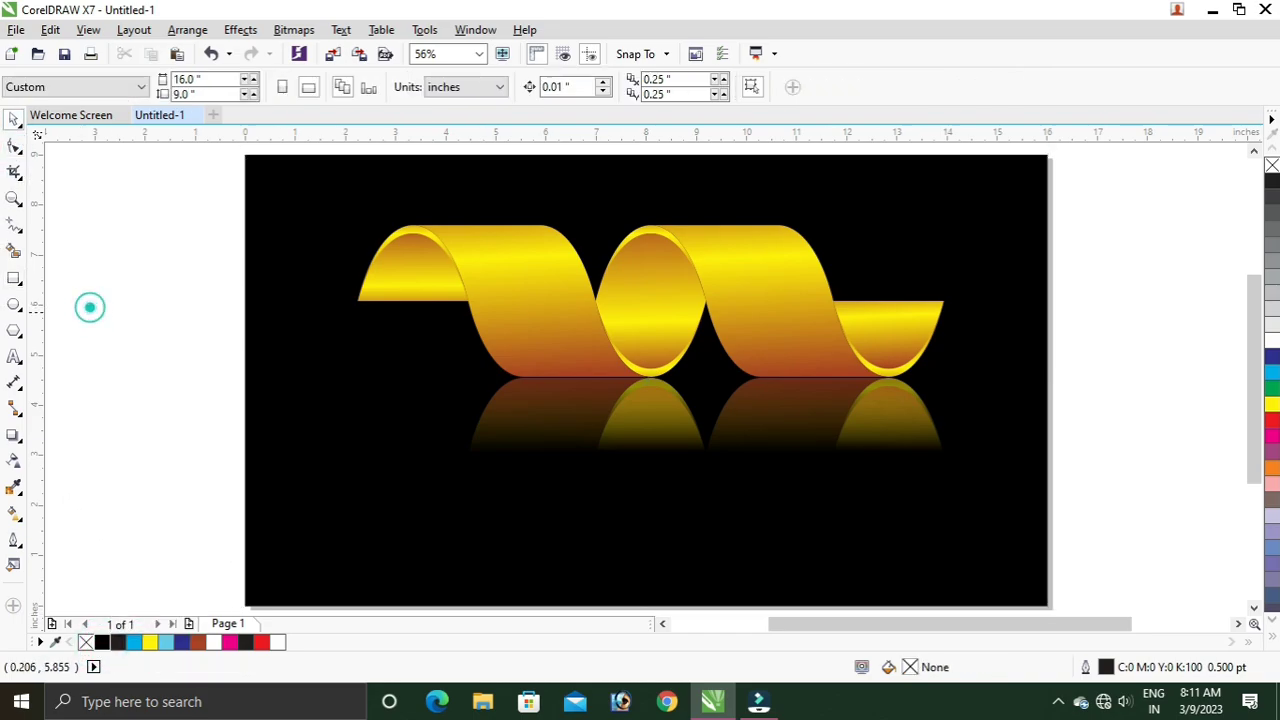
# - Lock the black page-sized background rectangle in place, centred on the page at X 8.0, Y 4.5 inches
pyautogui.click(321, 209)
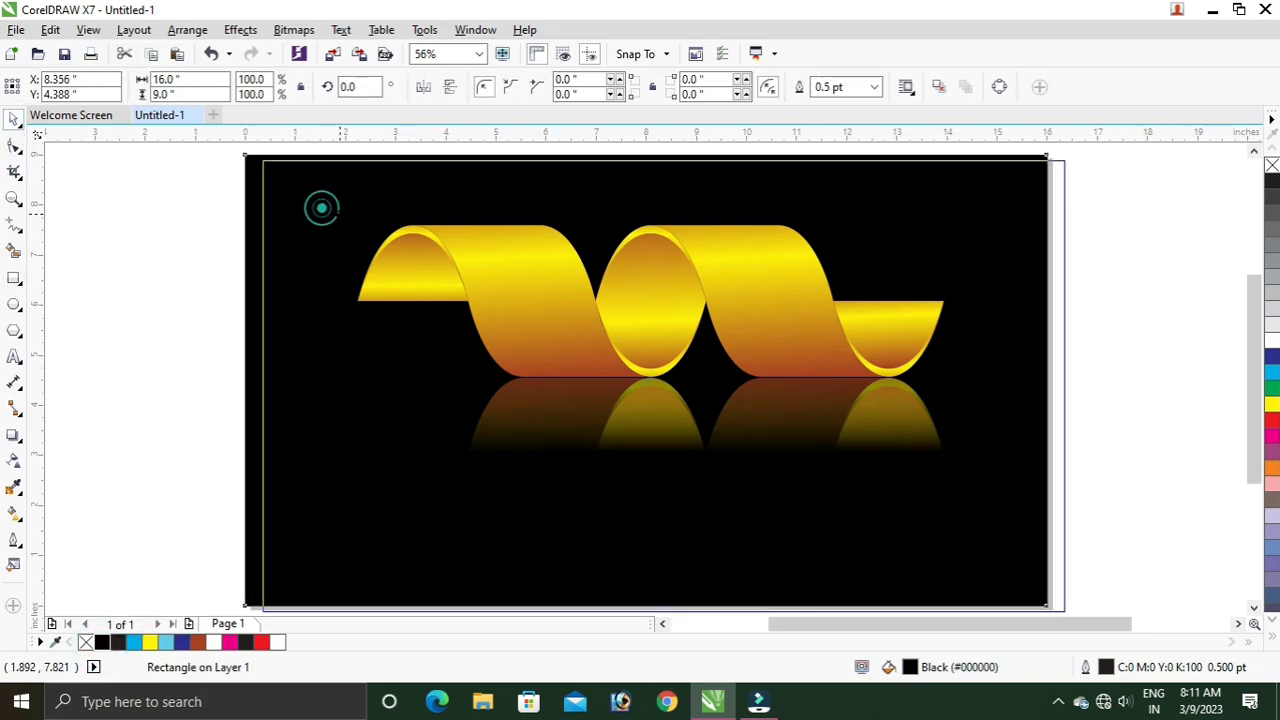
pyautogui.hotkey('ctrl', 'z')
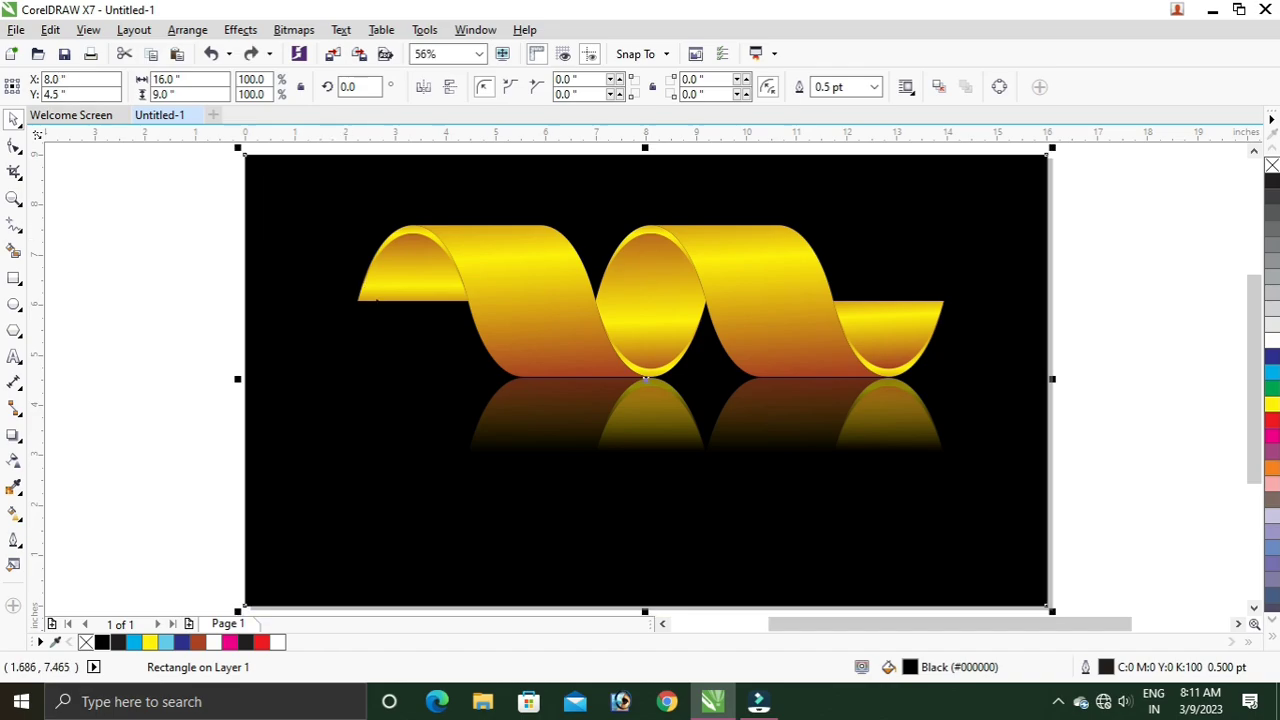
pyautogui.rightClick(486, 385)
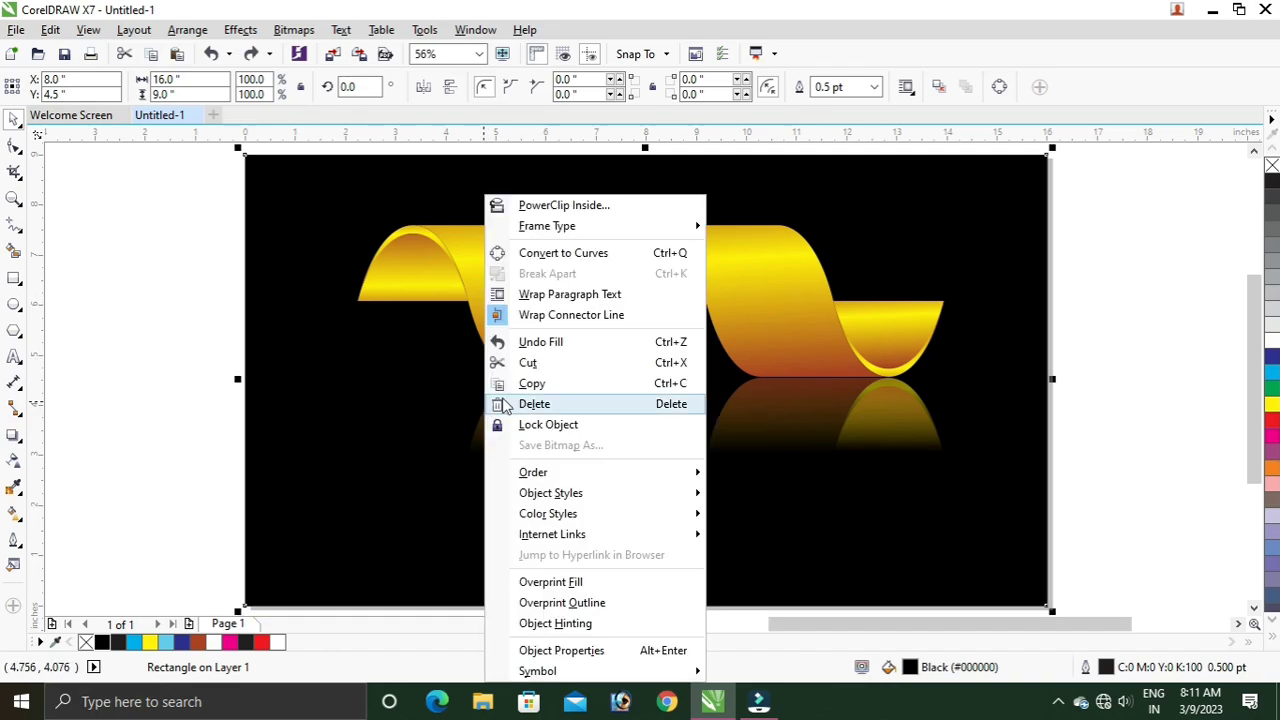
pyautogui.click(531, 428)
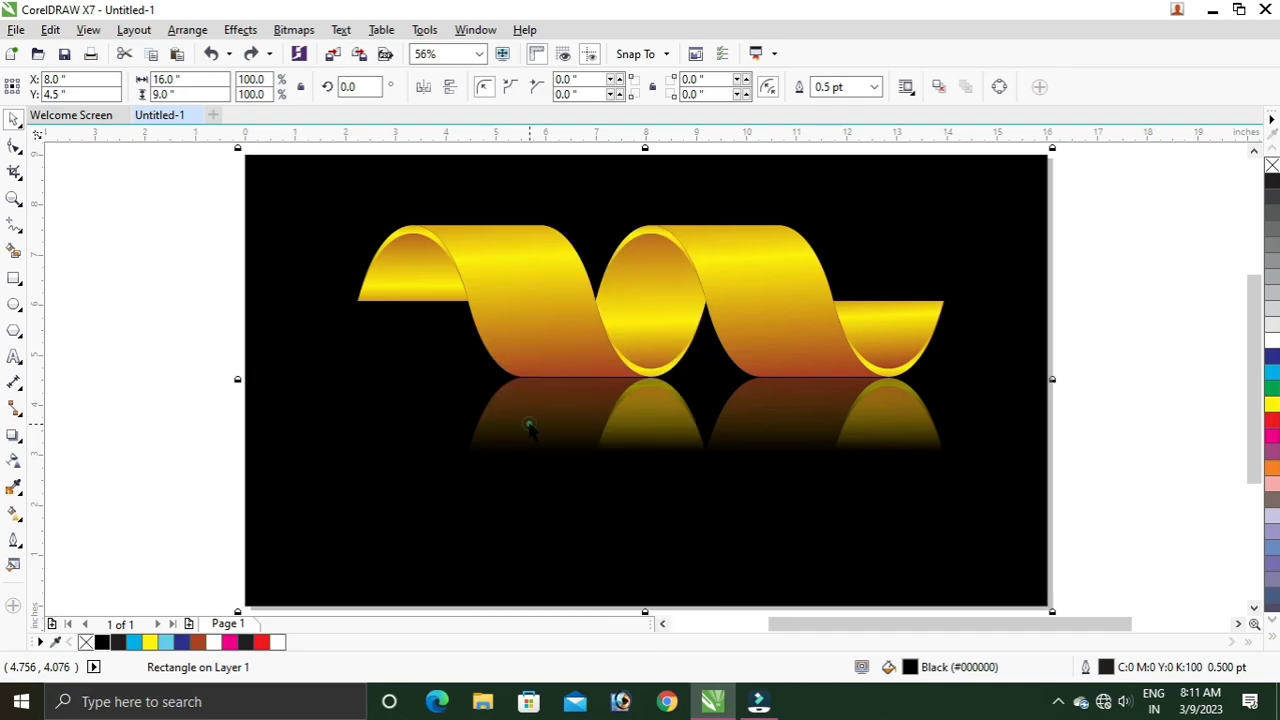
# - Enlarge the ribbon and its reflection together from the centre to about 13.743 by 7.143 inches and lower them to about Y 4.351 inches
pyautogui.moveTo(422, 270); pyautogui.dragTo(1011, 491)
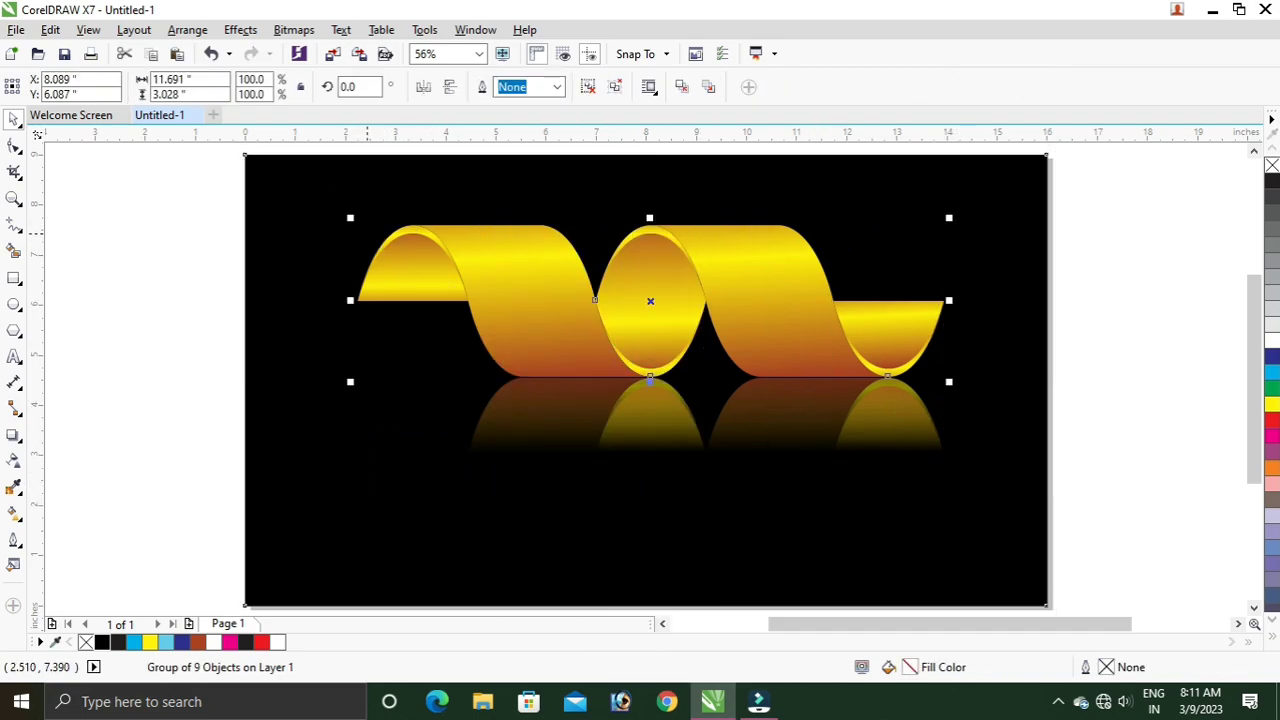
pyautogui.moveTo(350, 217); pyautogui.dragTo(292, 203)
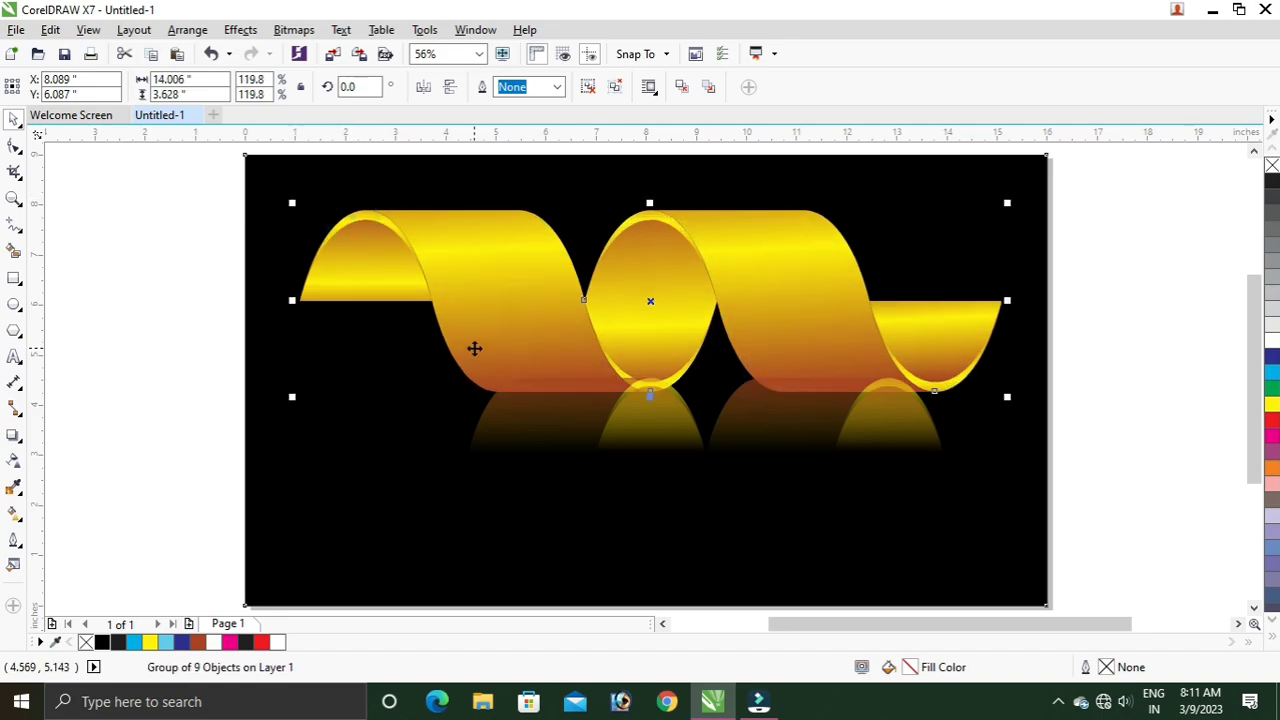
pyautogui.hotkey('ctrl', 'z')
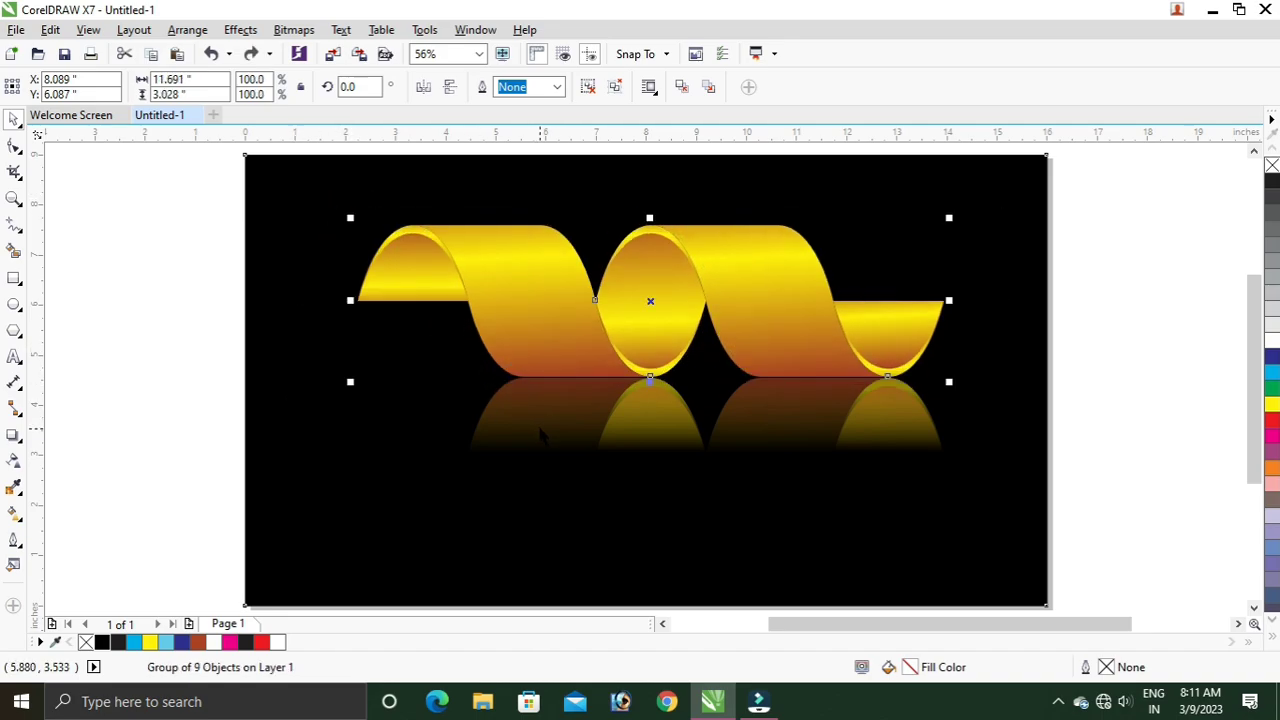
pyautogui.click(538, 430)
pyautogui.click(349, 536)
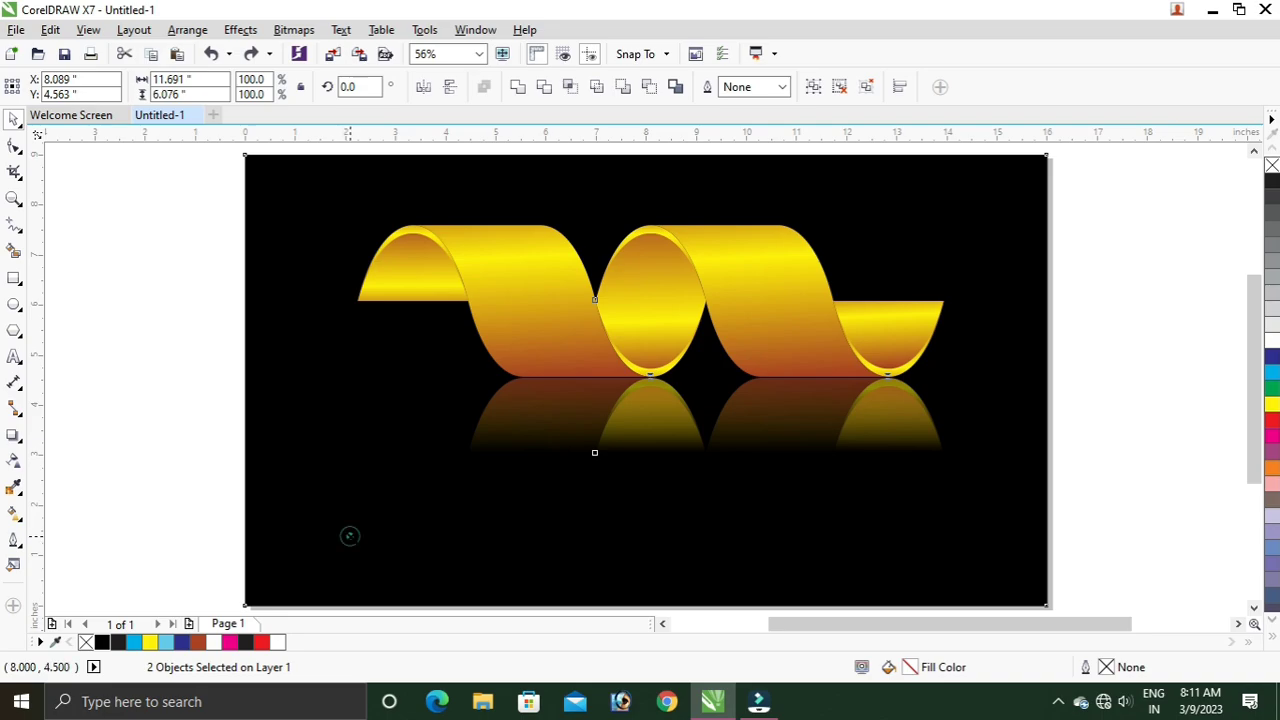
pyautogui.moveTo(349, 536); pyautogui.dragTo(297, 563)
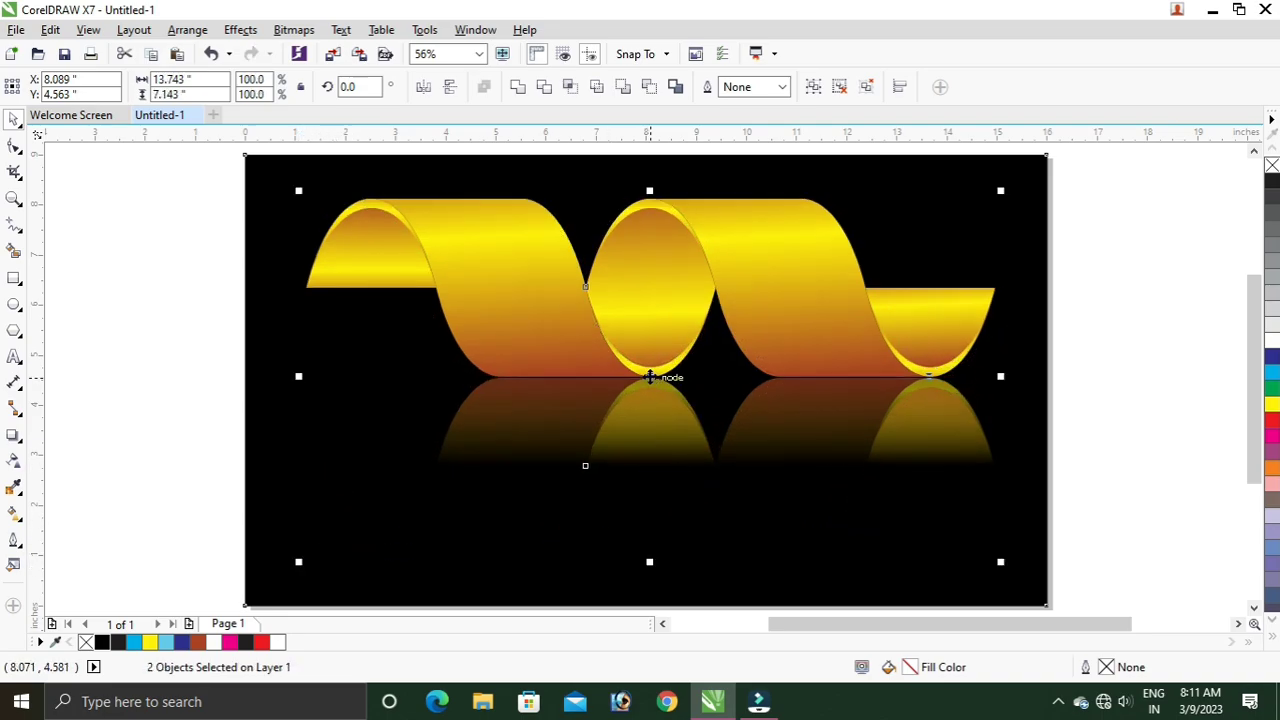
pyautogui.moveTo(650, 376); pyautogui.dragTo(649, 396)
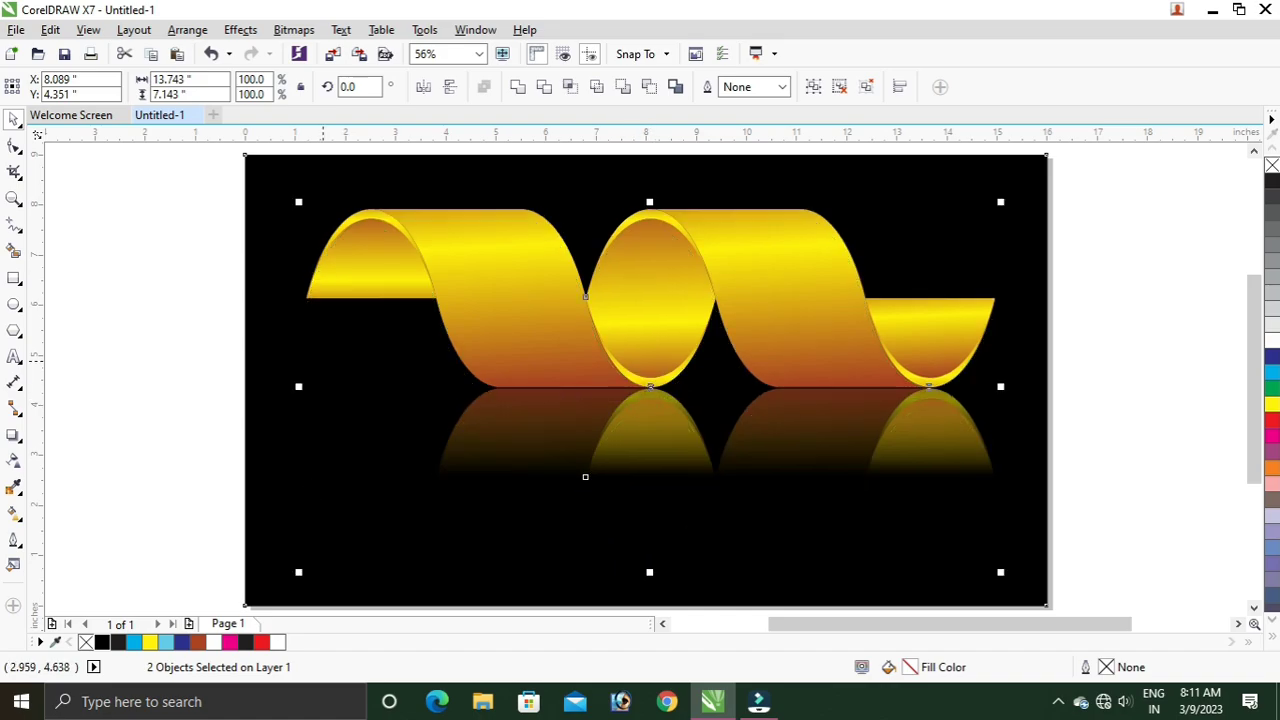
pyautogui.click(207, 297)
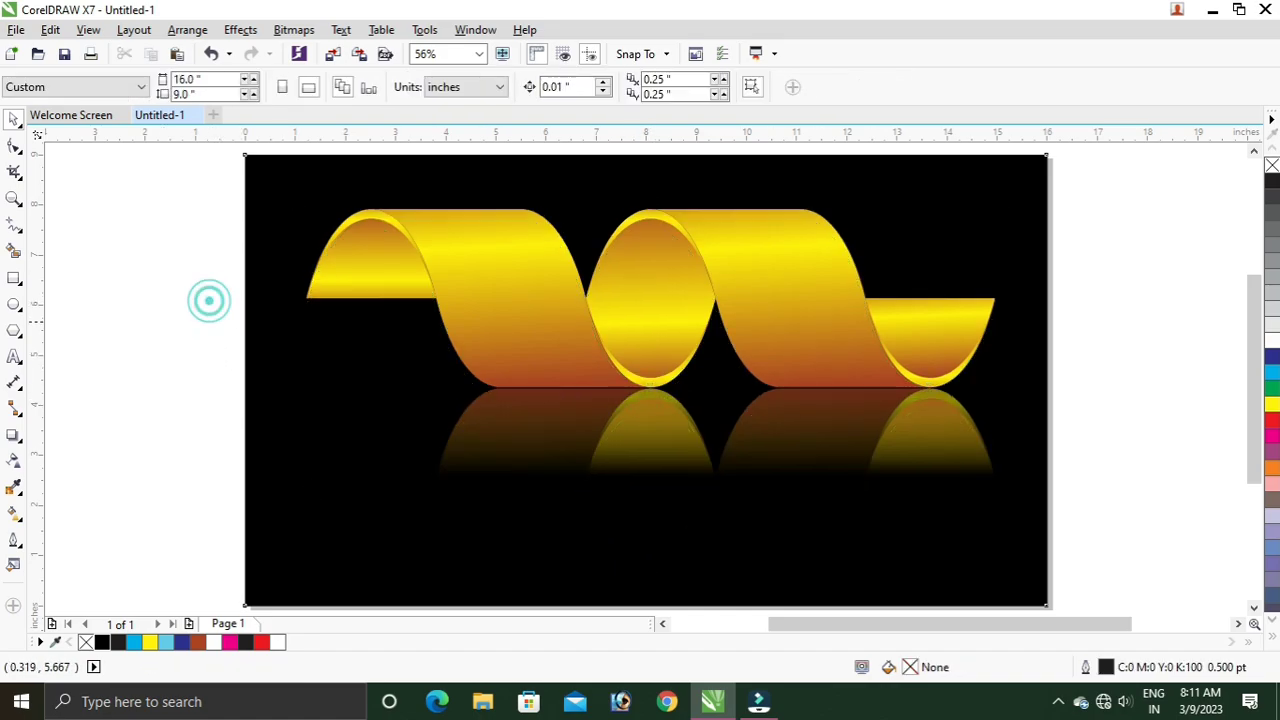
# - Zoom to the black page area and view the finished ribbon artwork in a full-screen preview
pyautogui.click(14, 198)
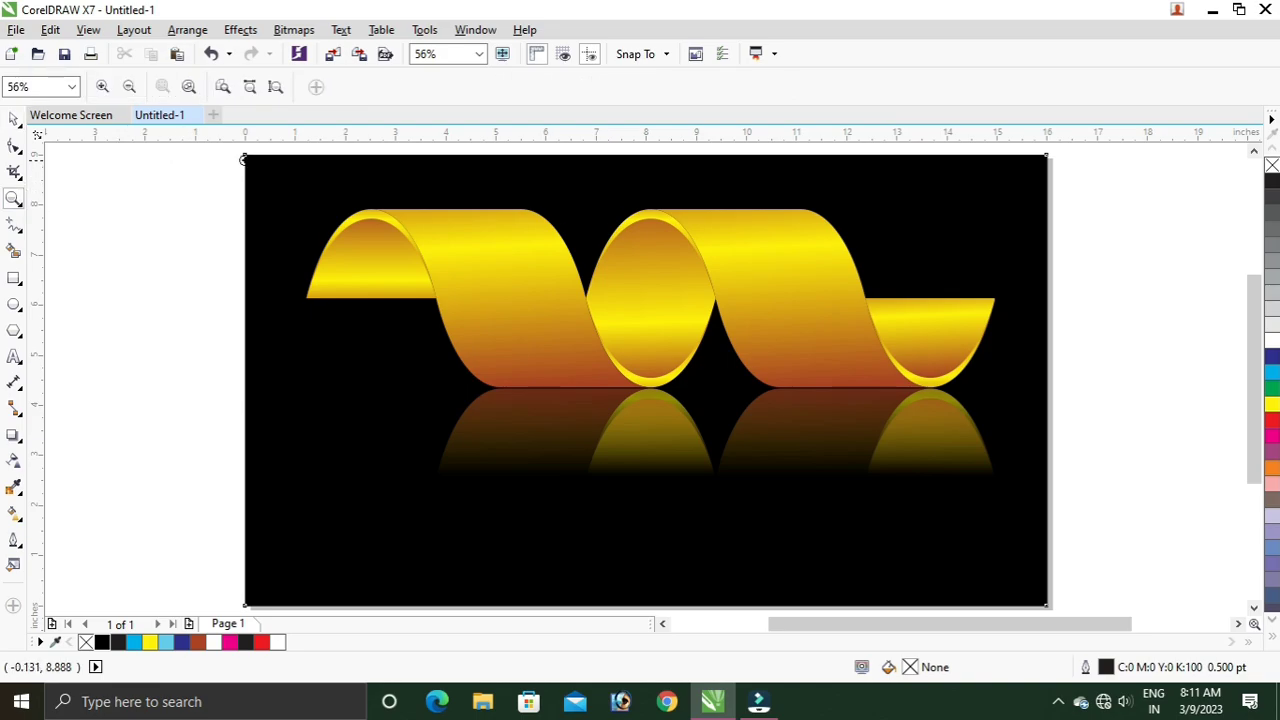
pyautogui.moveTo(246, 155); pyautogui.dragTo(1049, 605)
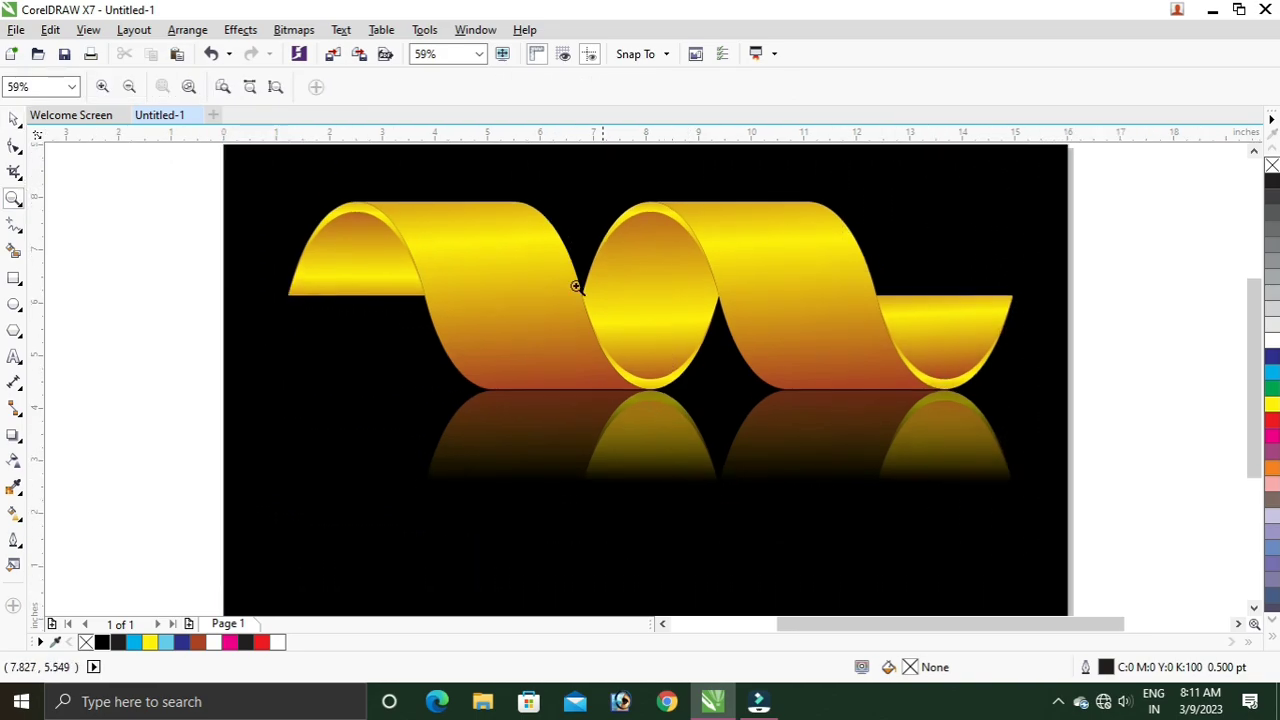
pyautogui.click(88, 30)
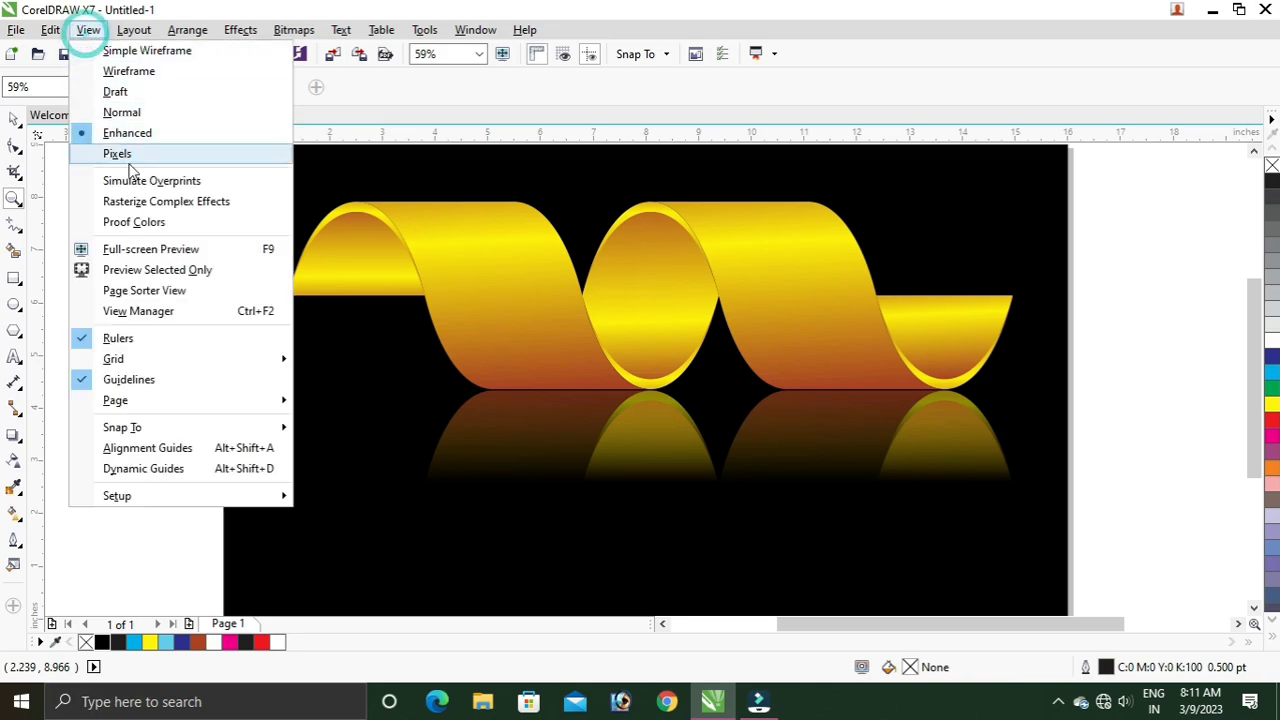
pyautogui.click(152, 249)
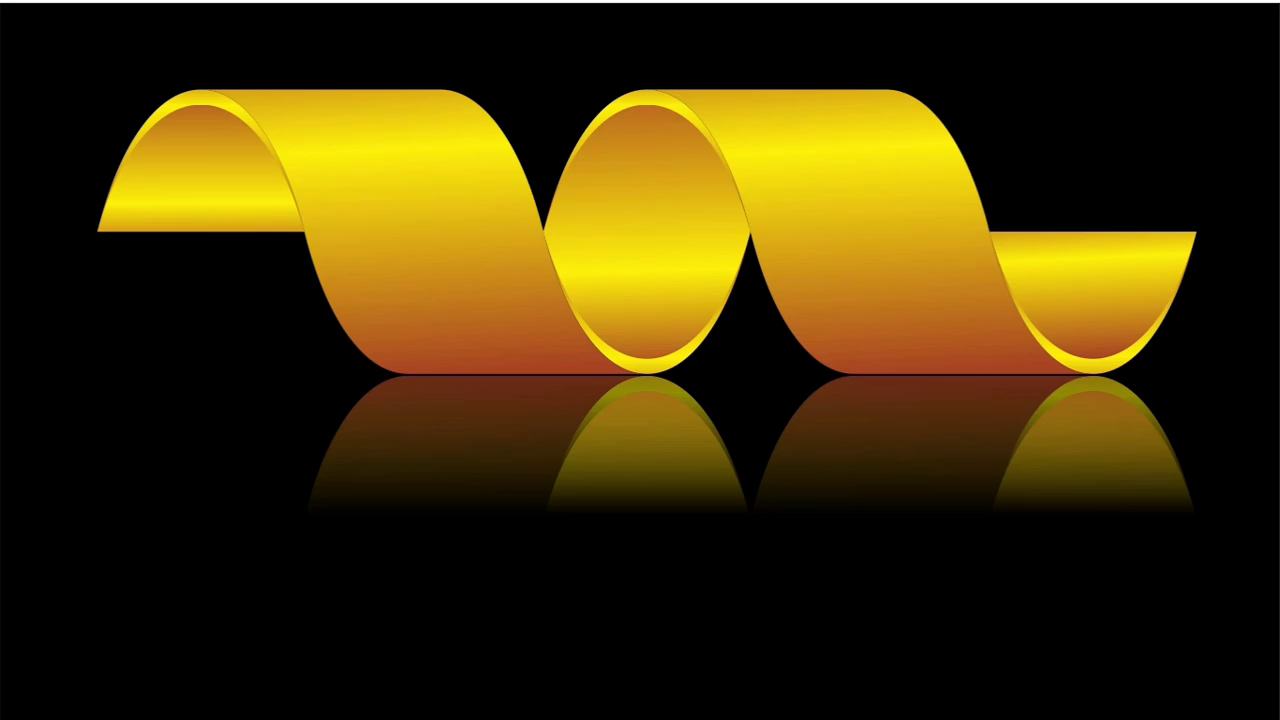